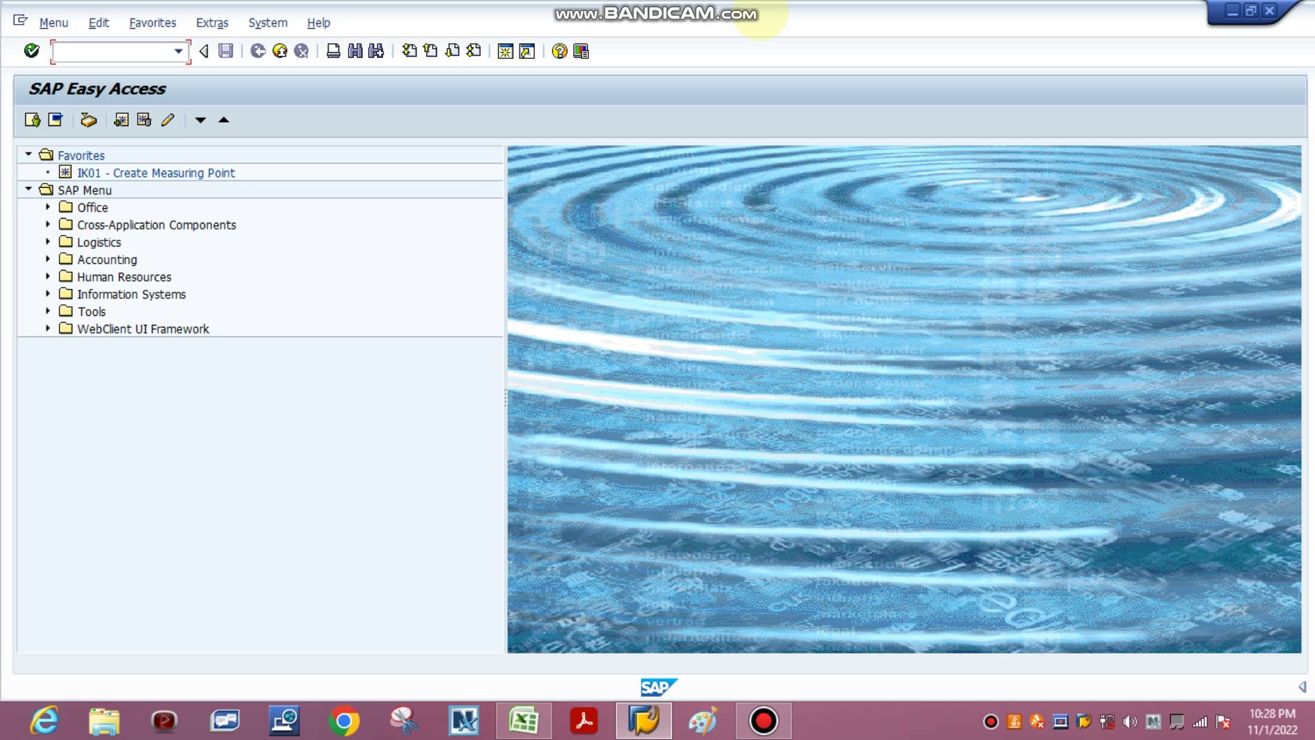
Run transaction MM03 to open the Display Material initial screen
key("Tab")
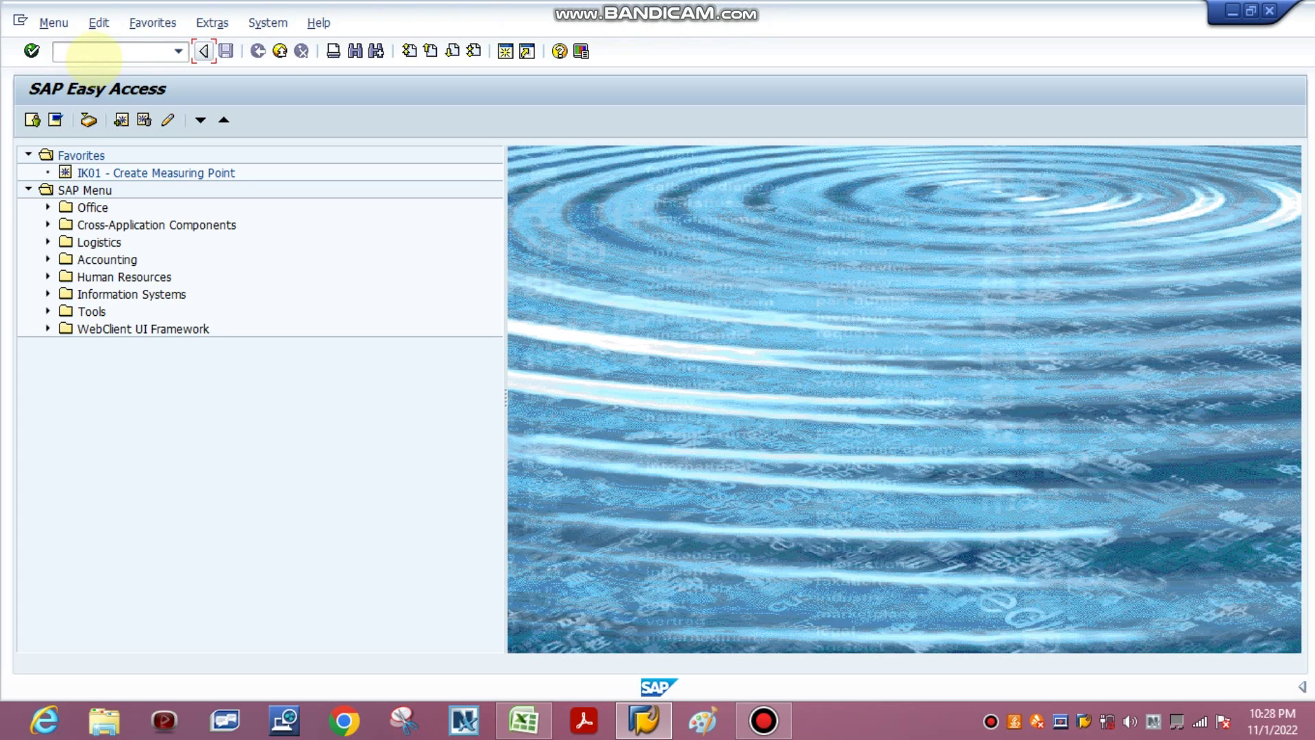
left_click(89, 51)
type("mm0")
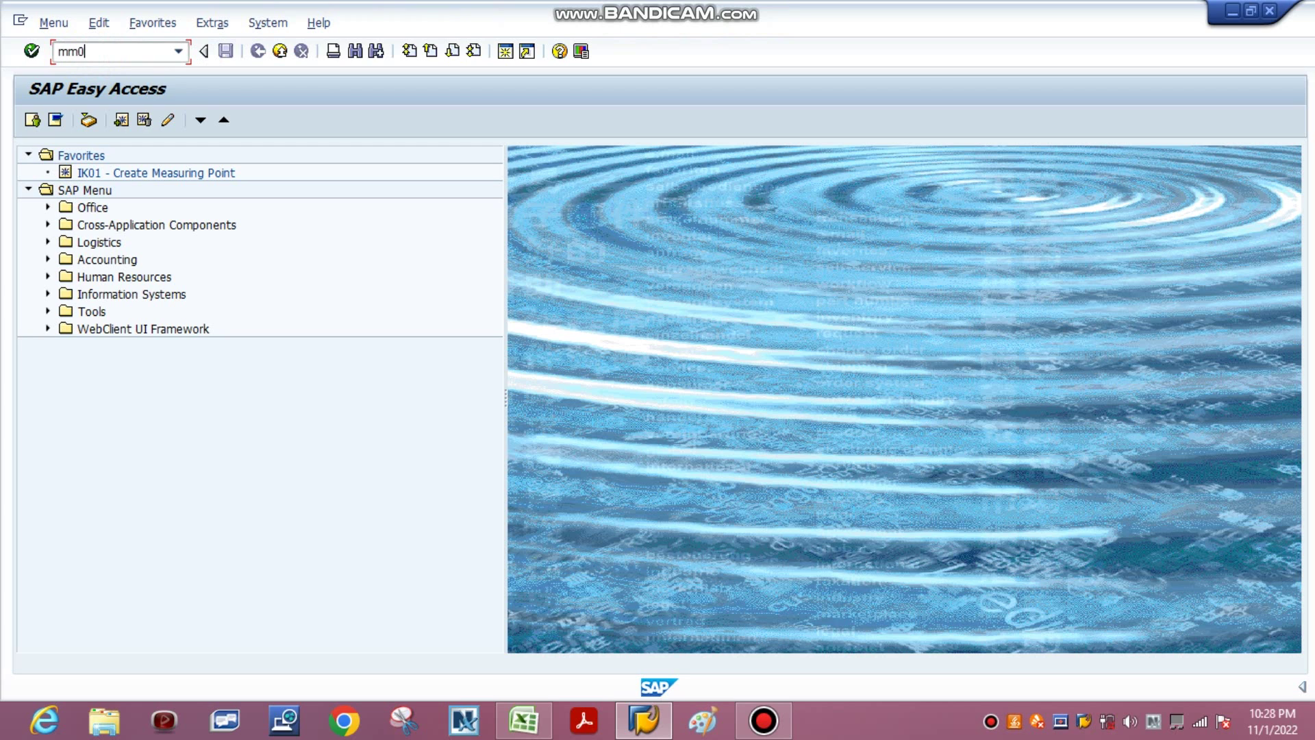
type("3")
key("Return")
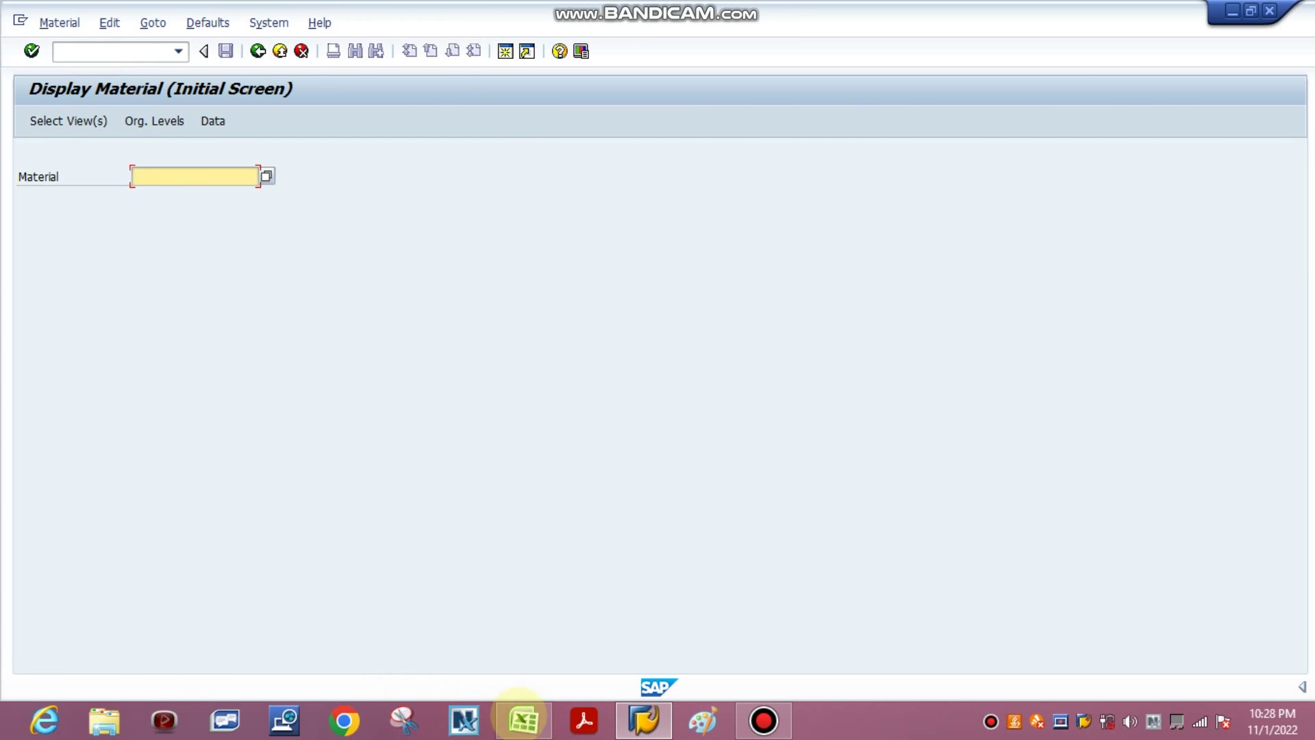
Copy the AMMONIA CYLINDER material code 500000036 from the Excel sheet into SAP's Material field and call up its view selection
left_click(524, 719)
left_click(62, 230)
key("ctrl+c")
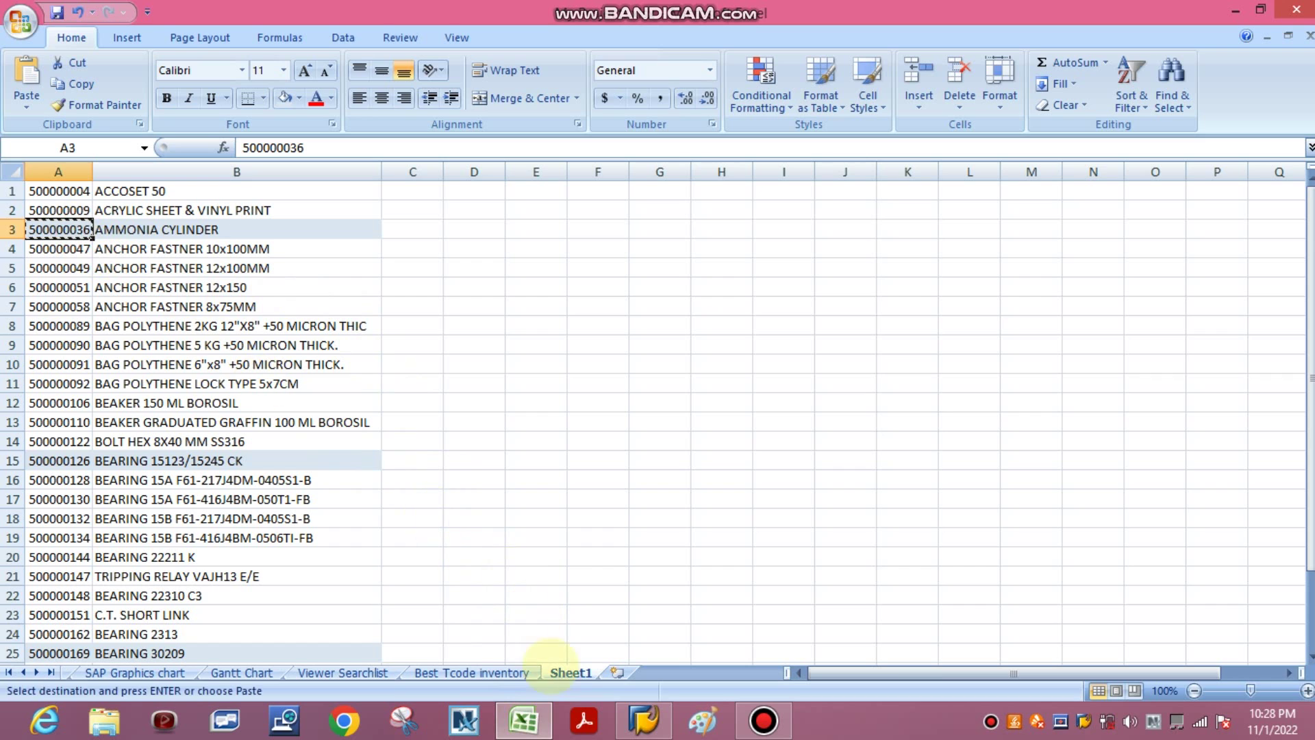
left_click(644, 719)
left_click(169, 176)
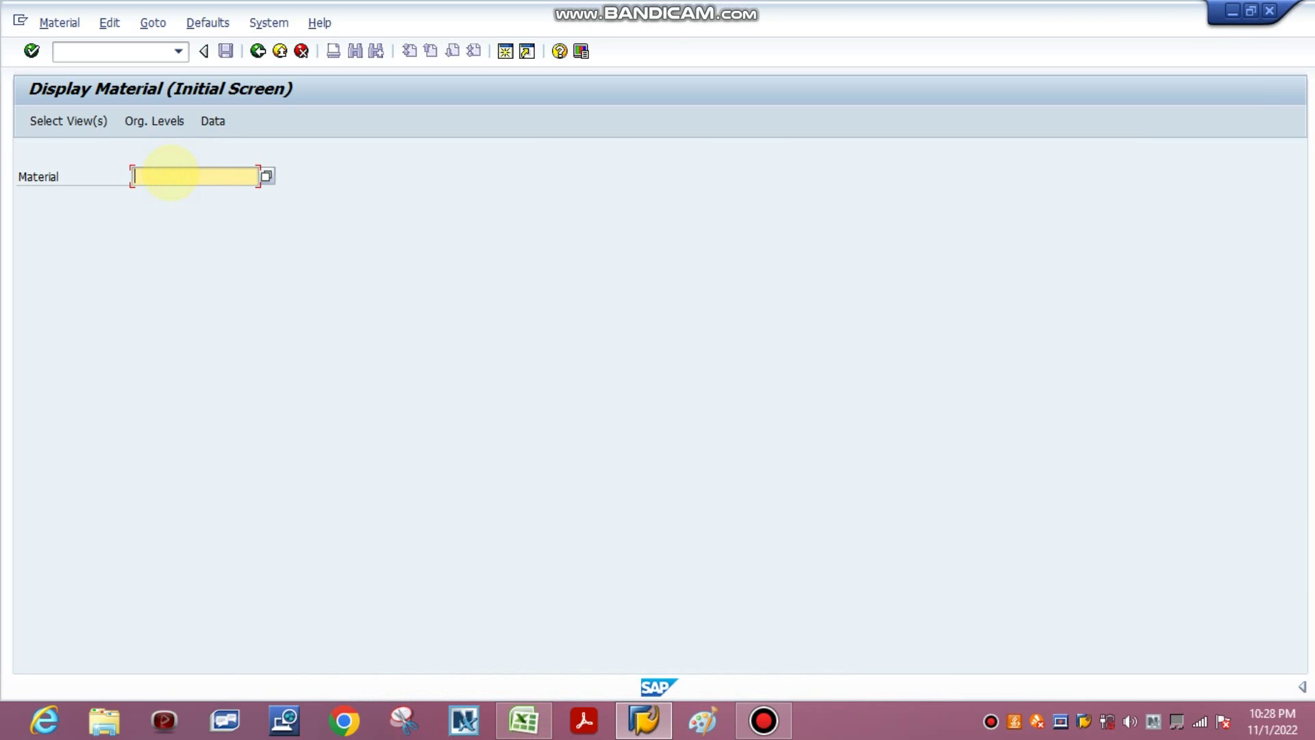
key("ctrl+v")
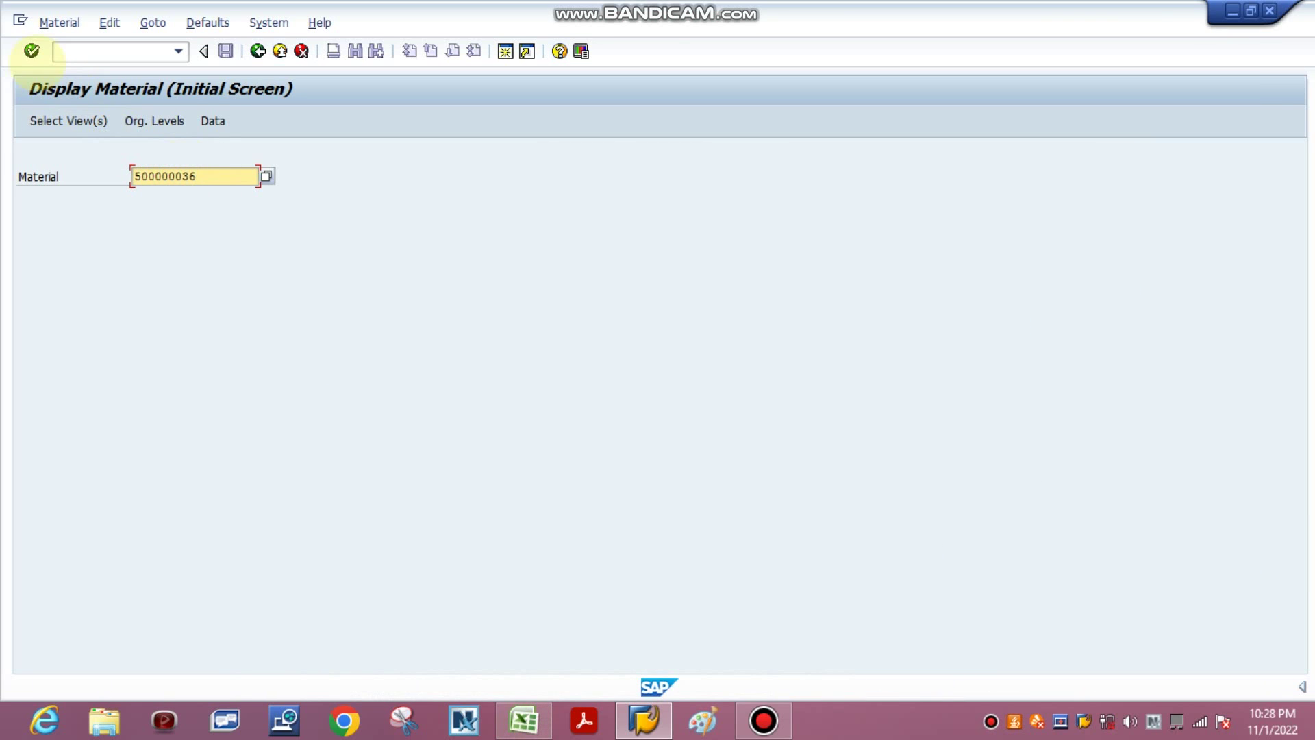
left_click(32, 52)
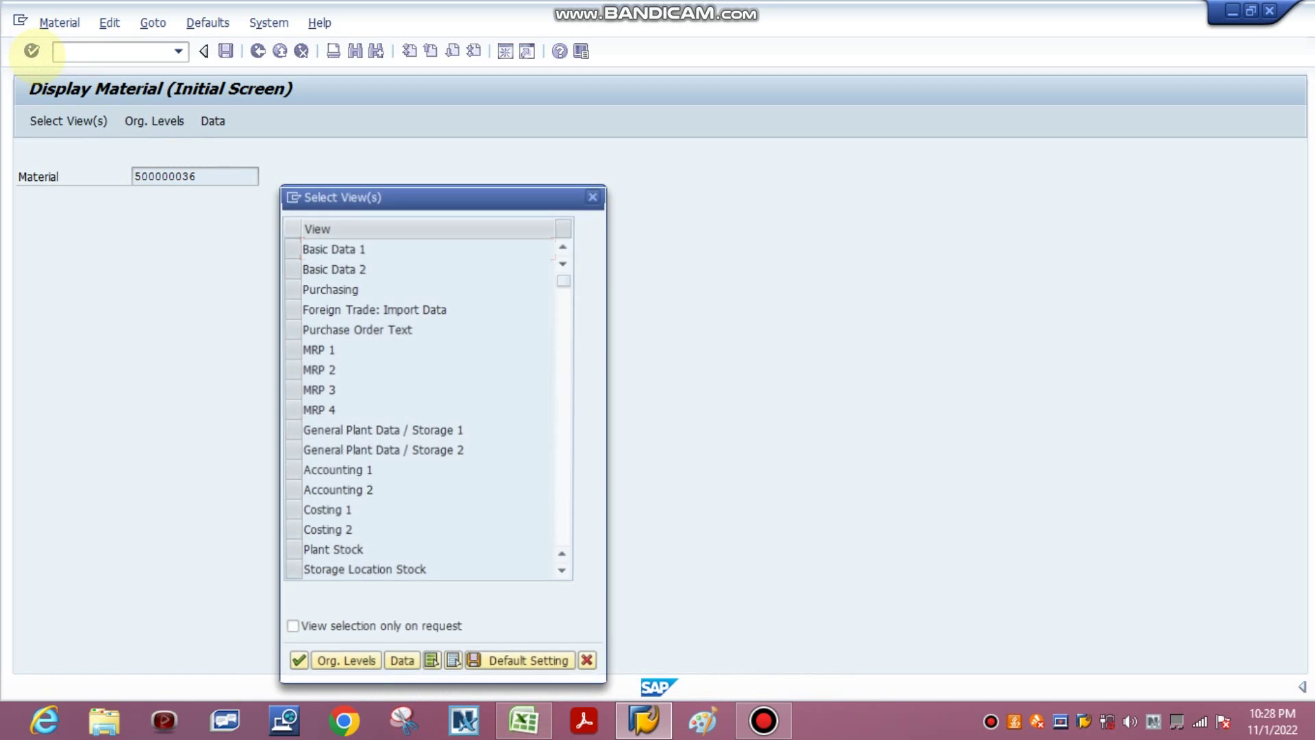
Choose the Basic Data 1 view for material 500000036 and display it
left_click(297, 666)
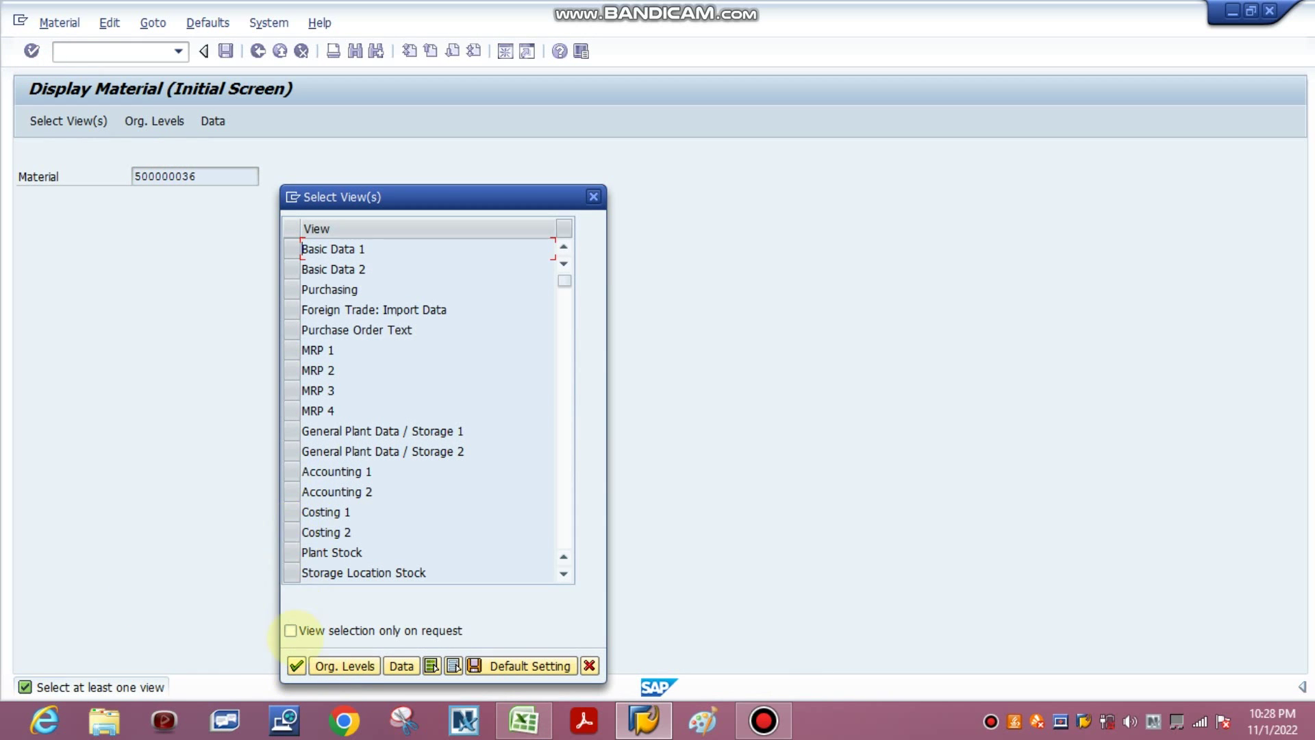
left_click(290, 630)
left_click(463, 538)
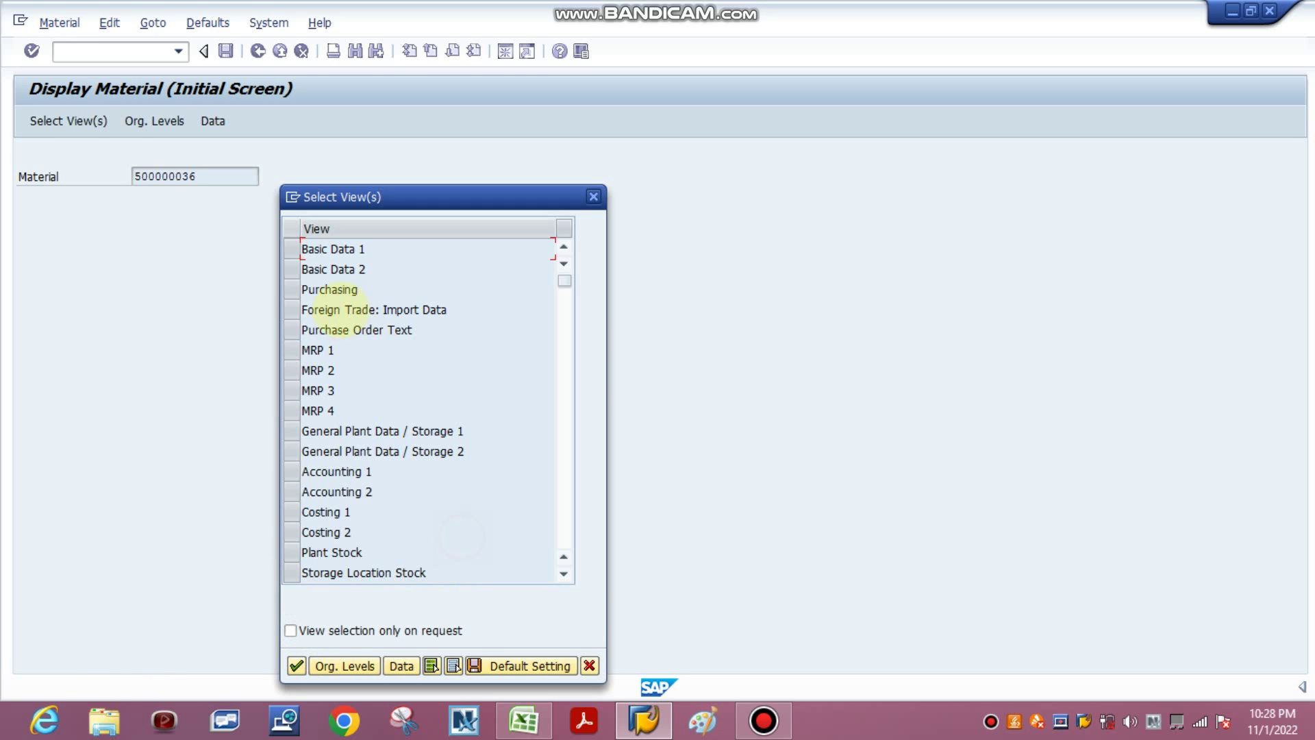
left_click(292, 249)
left_click(297, 666)
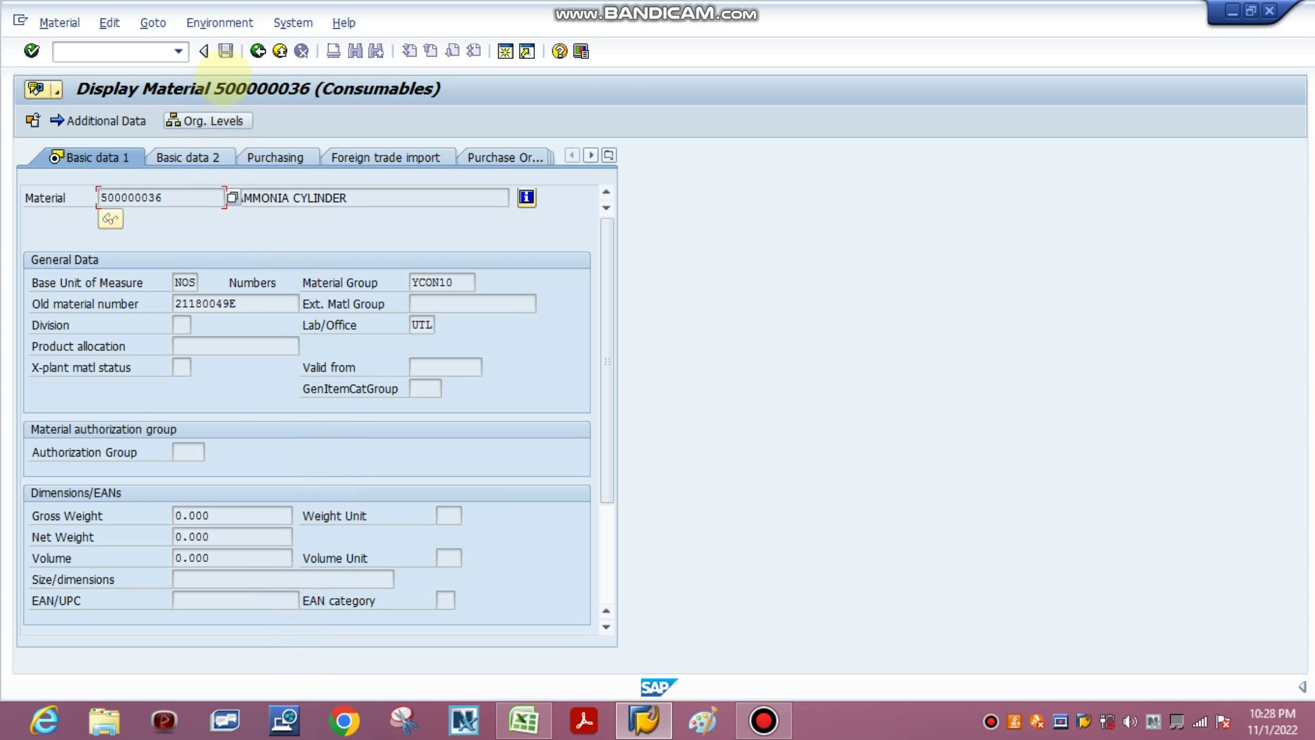
Return to the initial screen, reopen Basic Data 1 for material 500000036, and highlight the material description
left_click(258, 51)
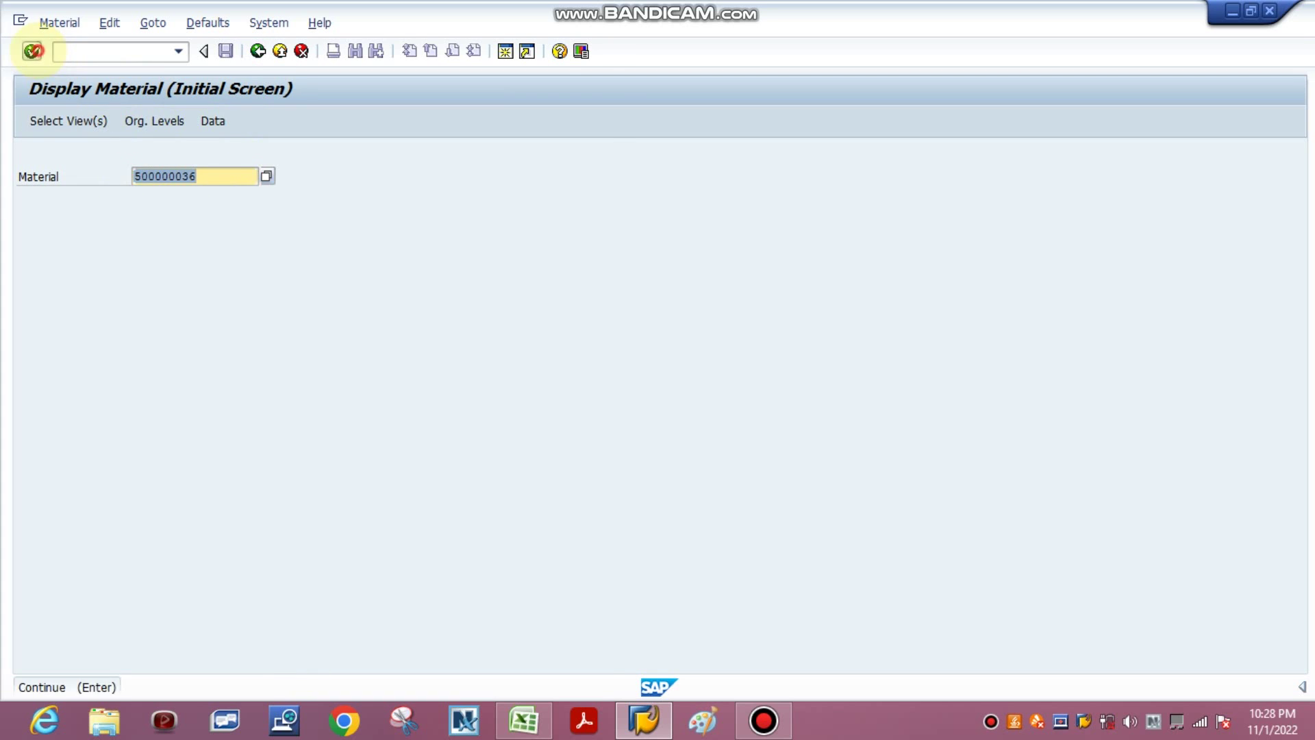
left_click(32, 51)
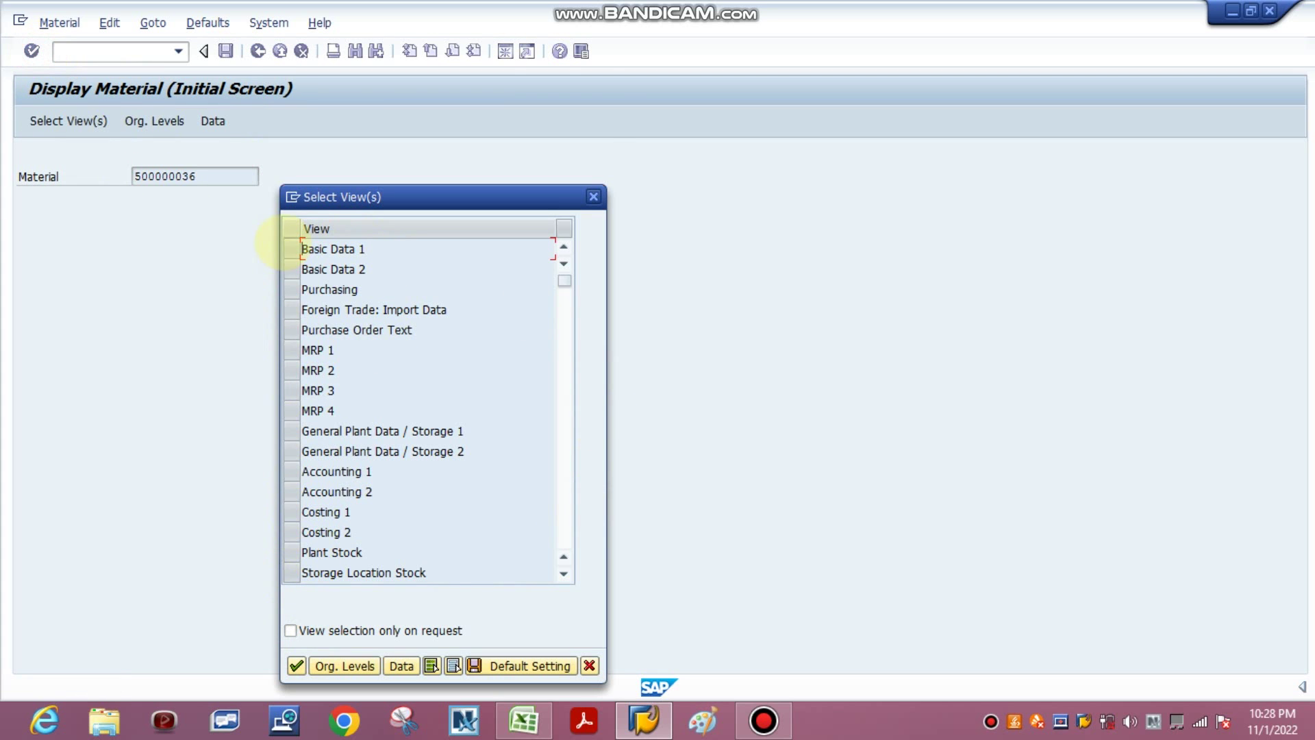
left_click(291, 248)
left_click(339, 663)
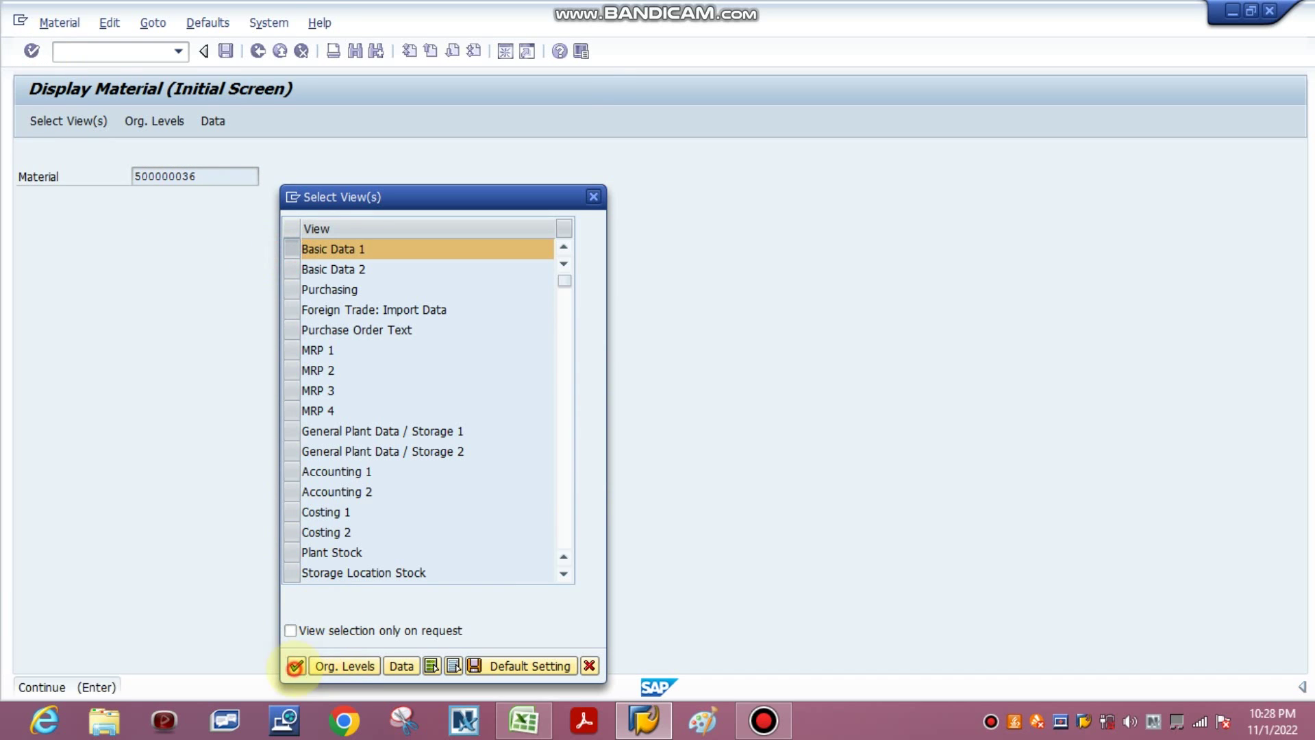
left_click_drag(361, 198, 102, 198)
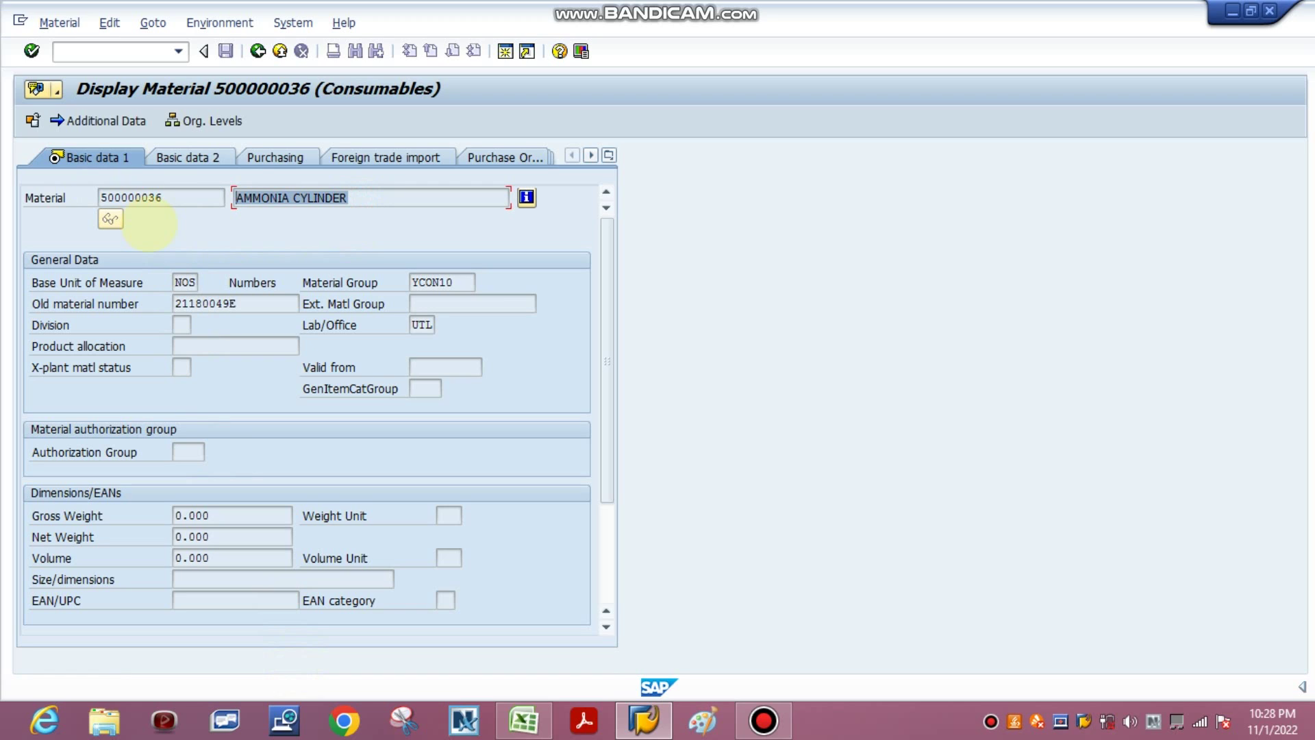
Display the Plant stock view of material 500000036 for plant 1100
left_click(609, 156)
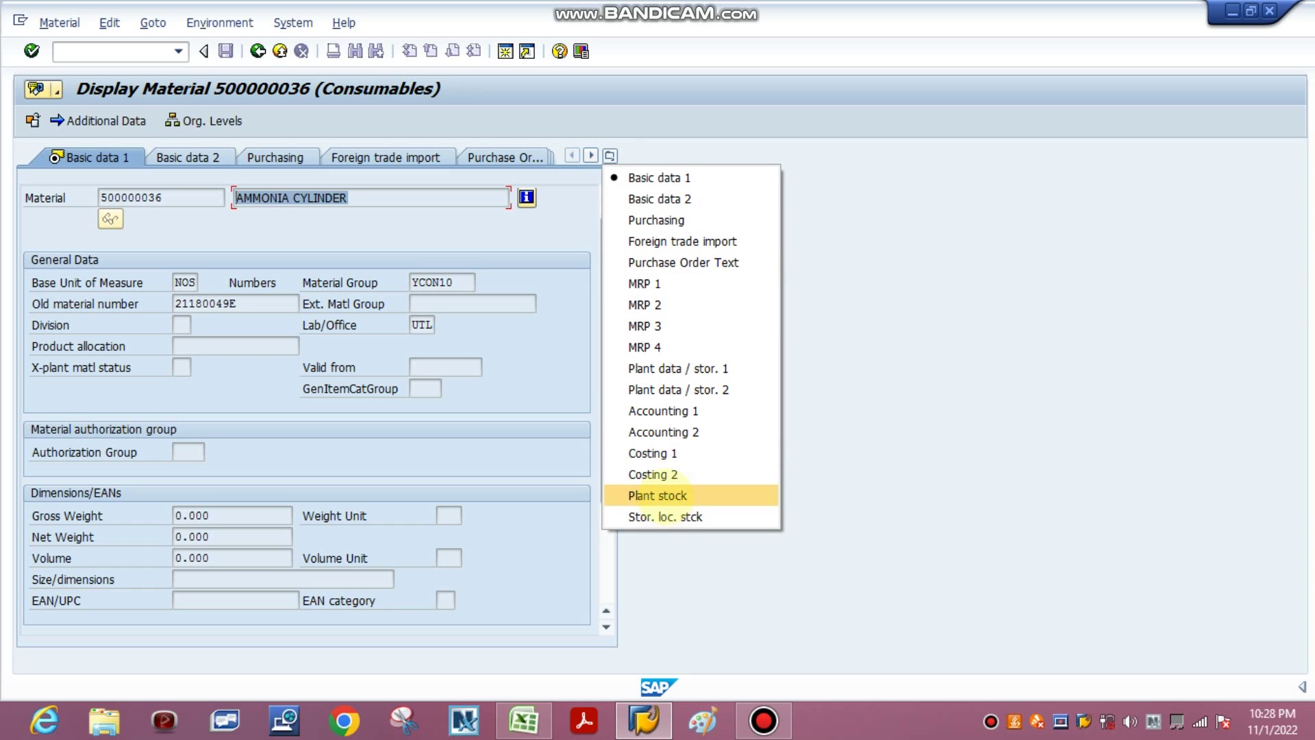
left_click(658, 494)
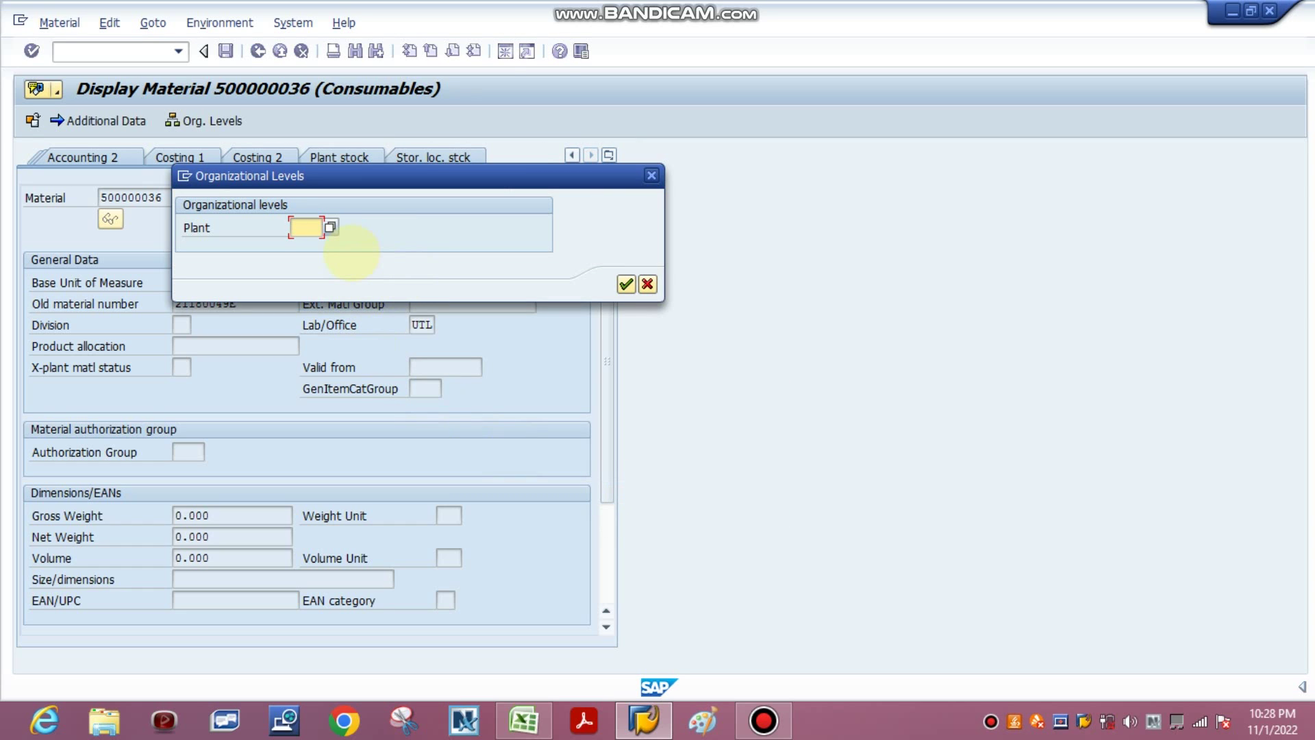
type("1100")
key("Return")
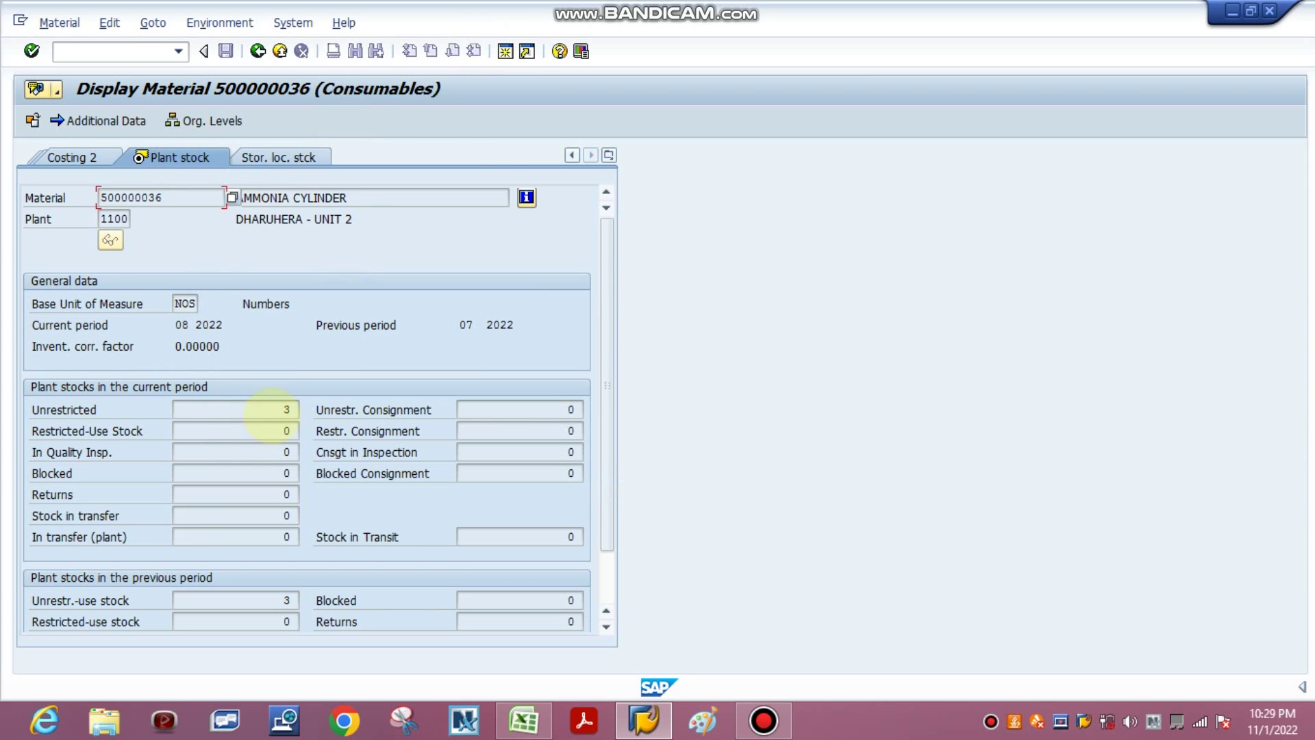
left_click(337, 411)
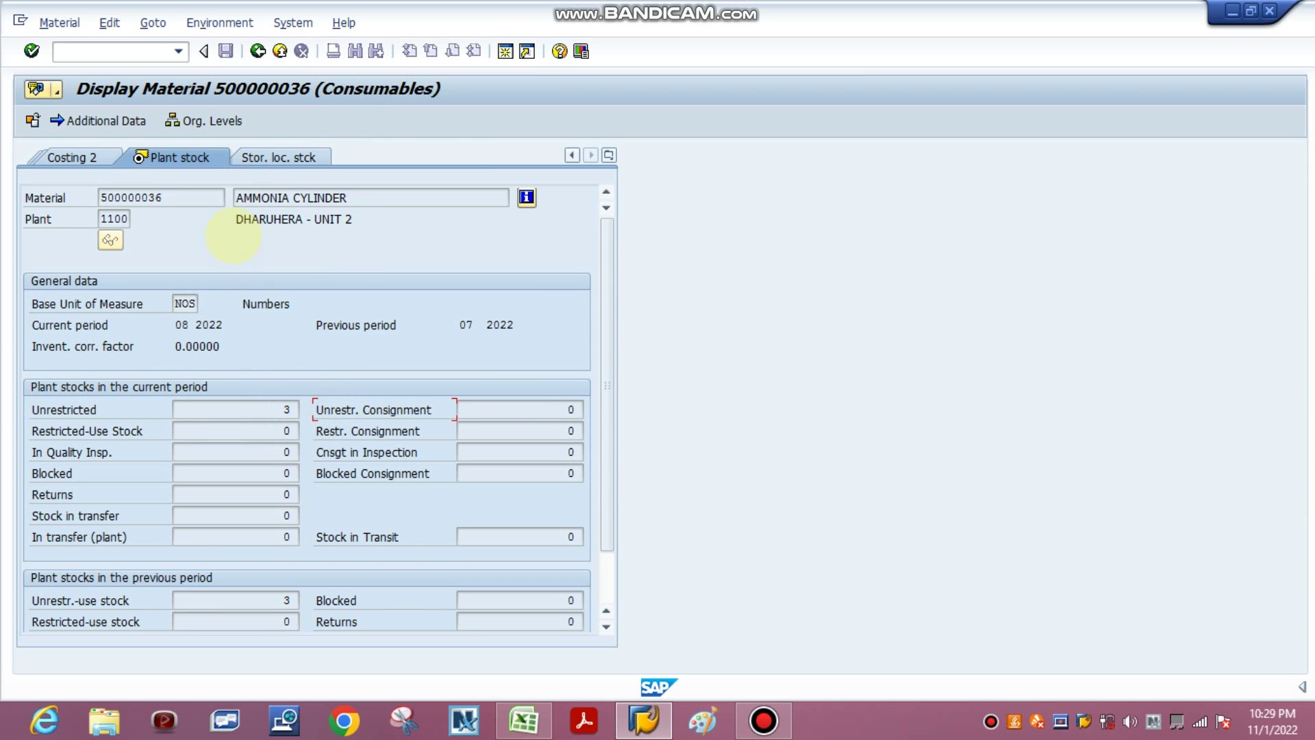
Look up the BEARING 15123/15245 CK code in the Excel sheet and enter 500000126 as the material to display in SAP
left_click(524, 720)
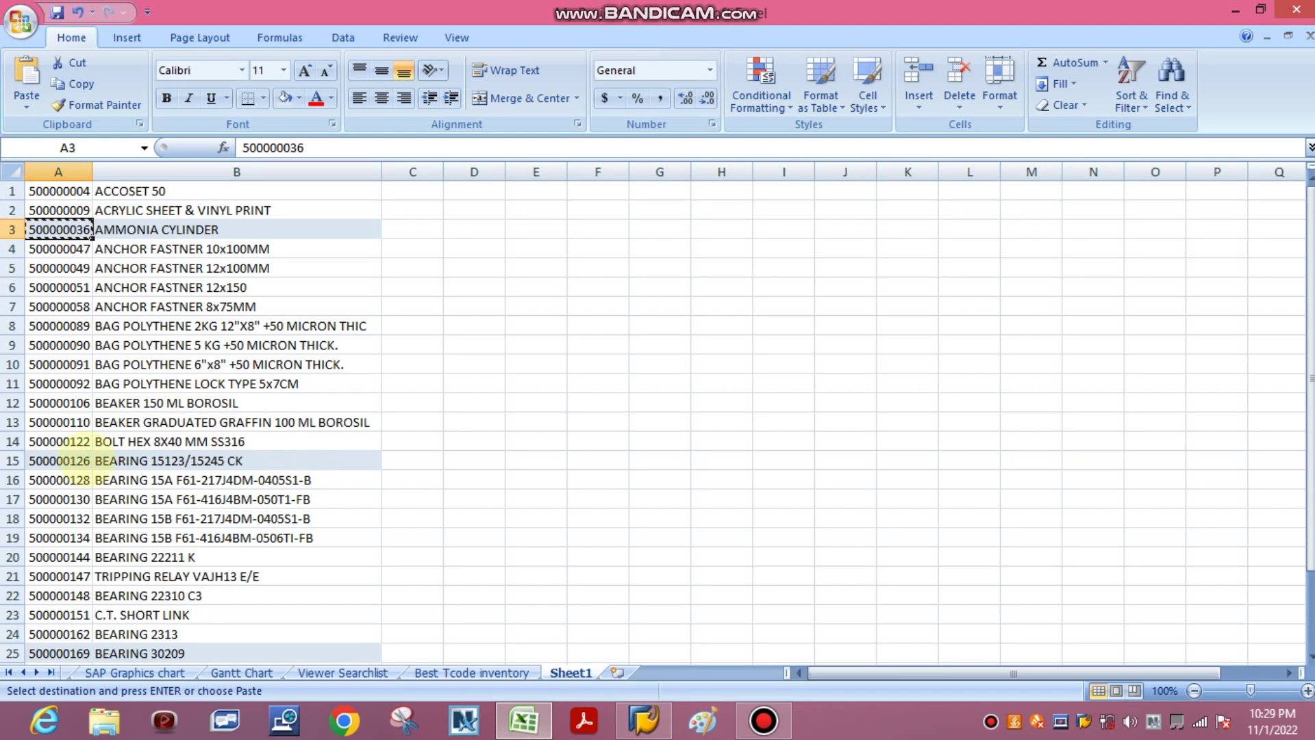
left_click(68, 461)
left_click(644, 720)
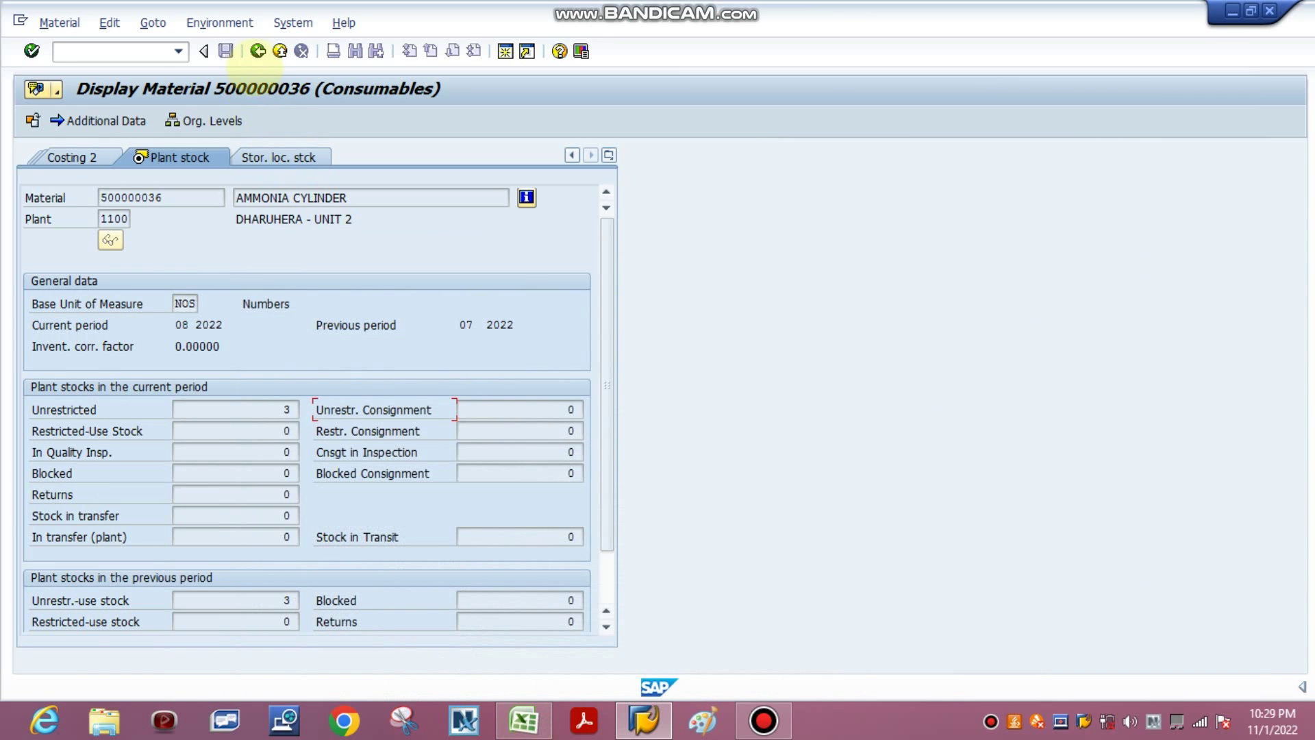
left_click(258, 52)
type("500000126")
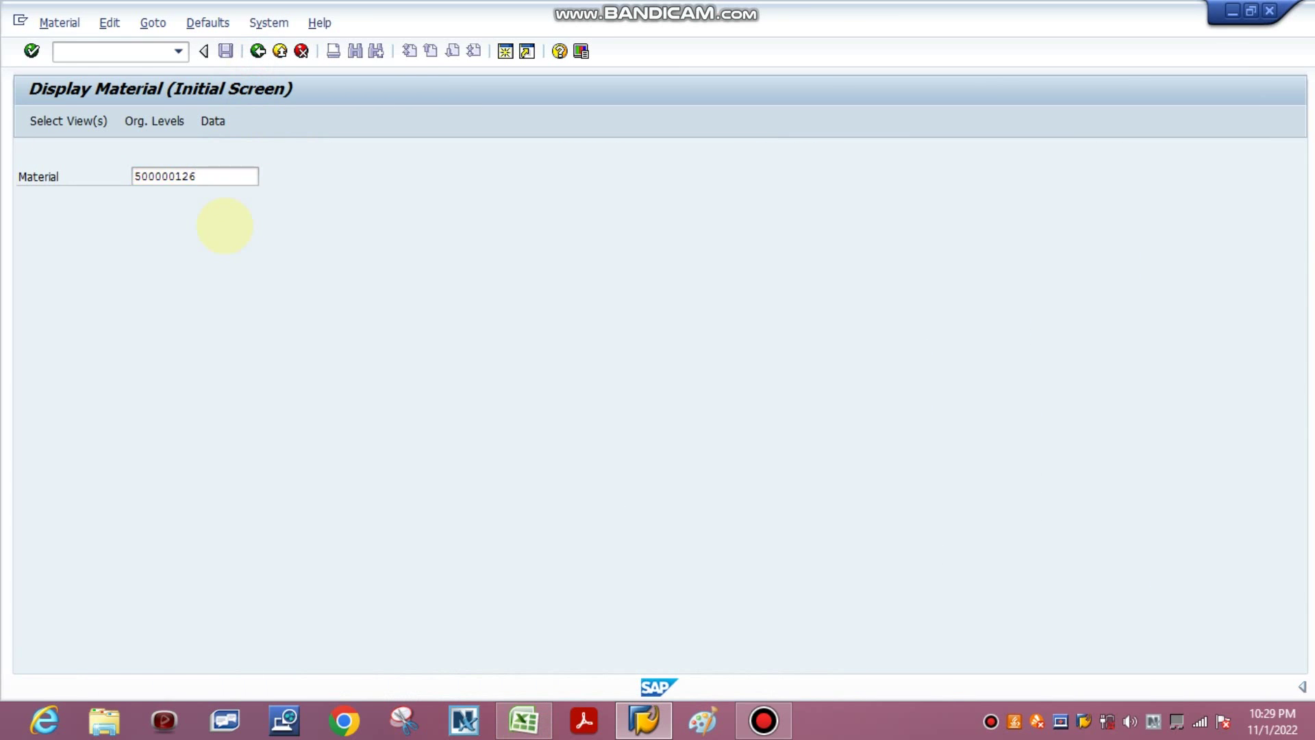
key("Return")
Display the Plant Stock view of material 500000126 for plant 1100 and highlight its material code and description
left_click(291, 552)
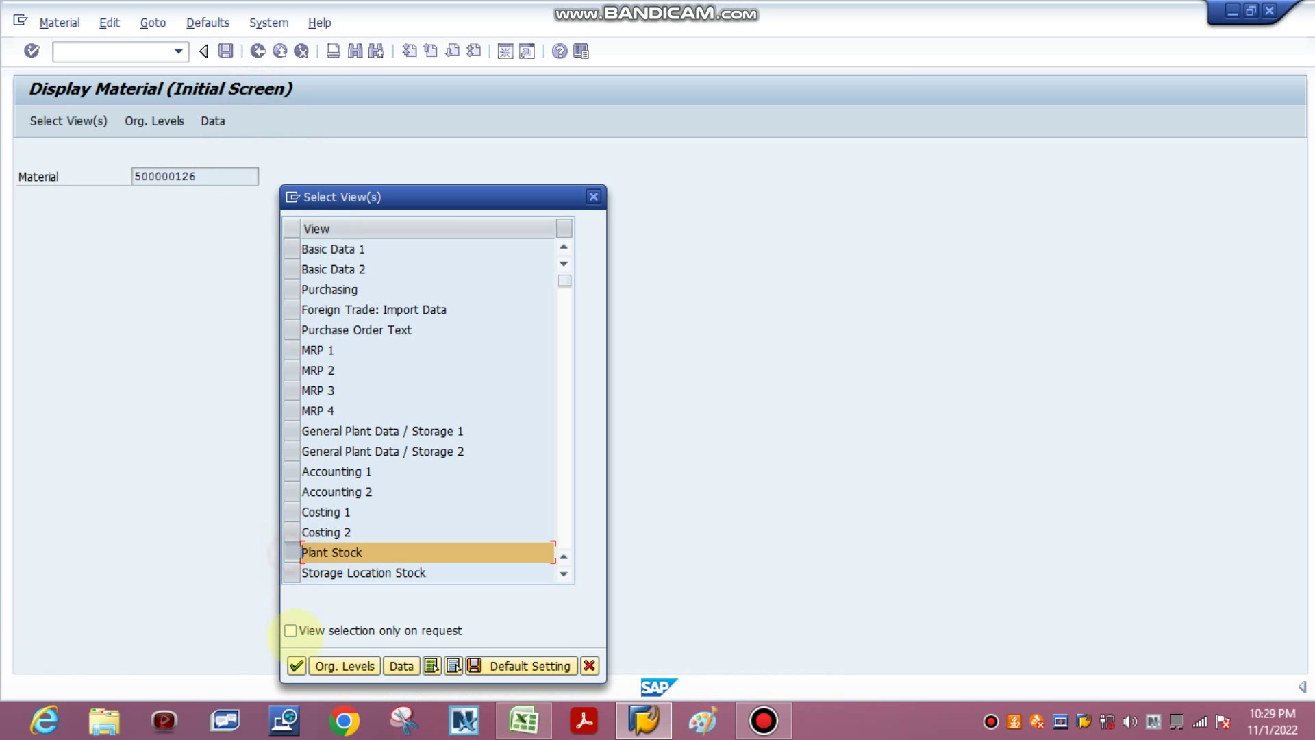
left_click(295, 666)
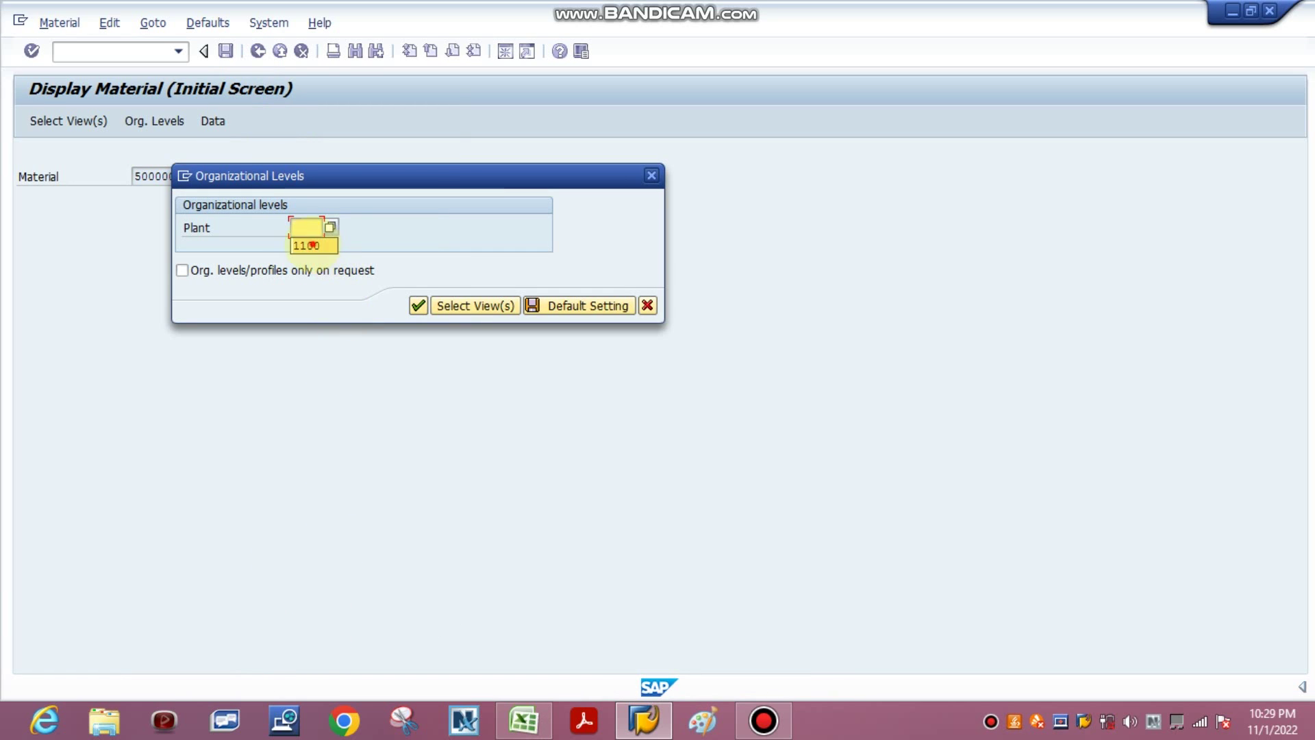
left_click(313, 245)
left_click(418, 305)
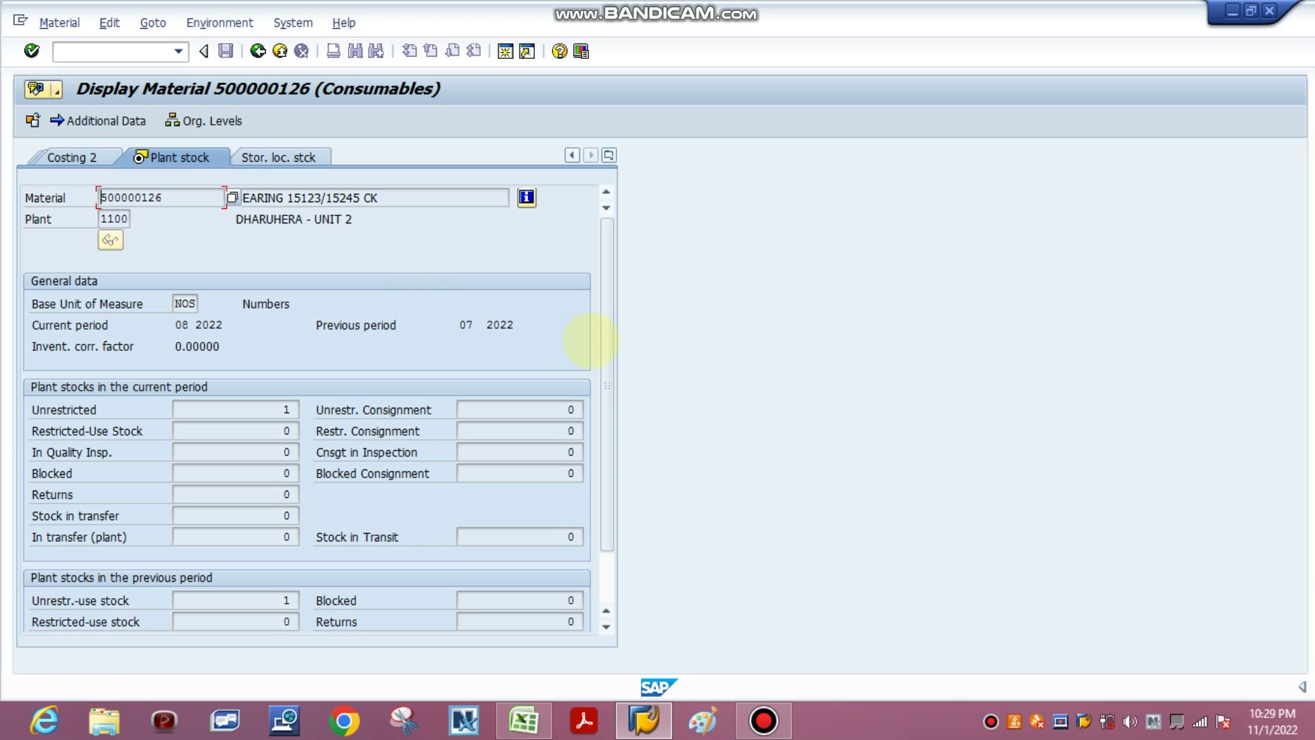
double_click(172, 198)
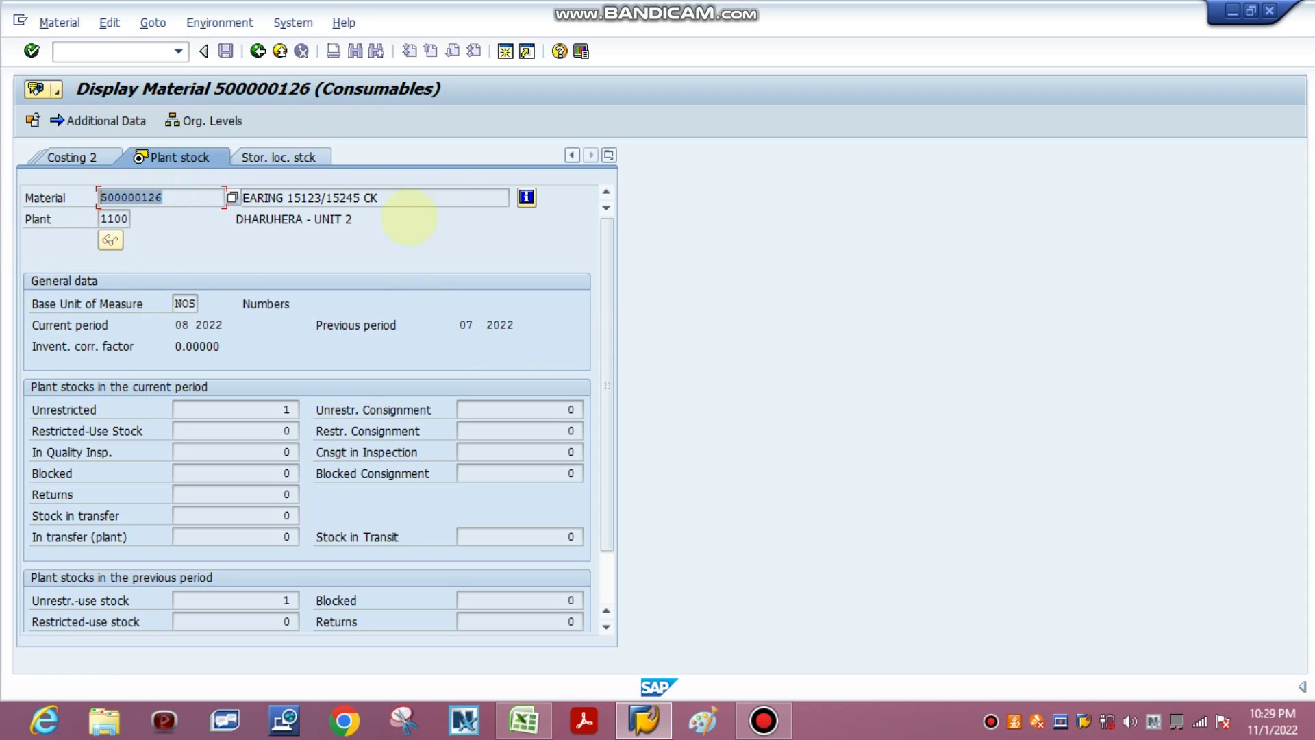
double_click(441, 197)
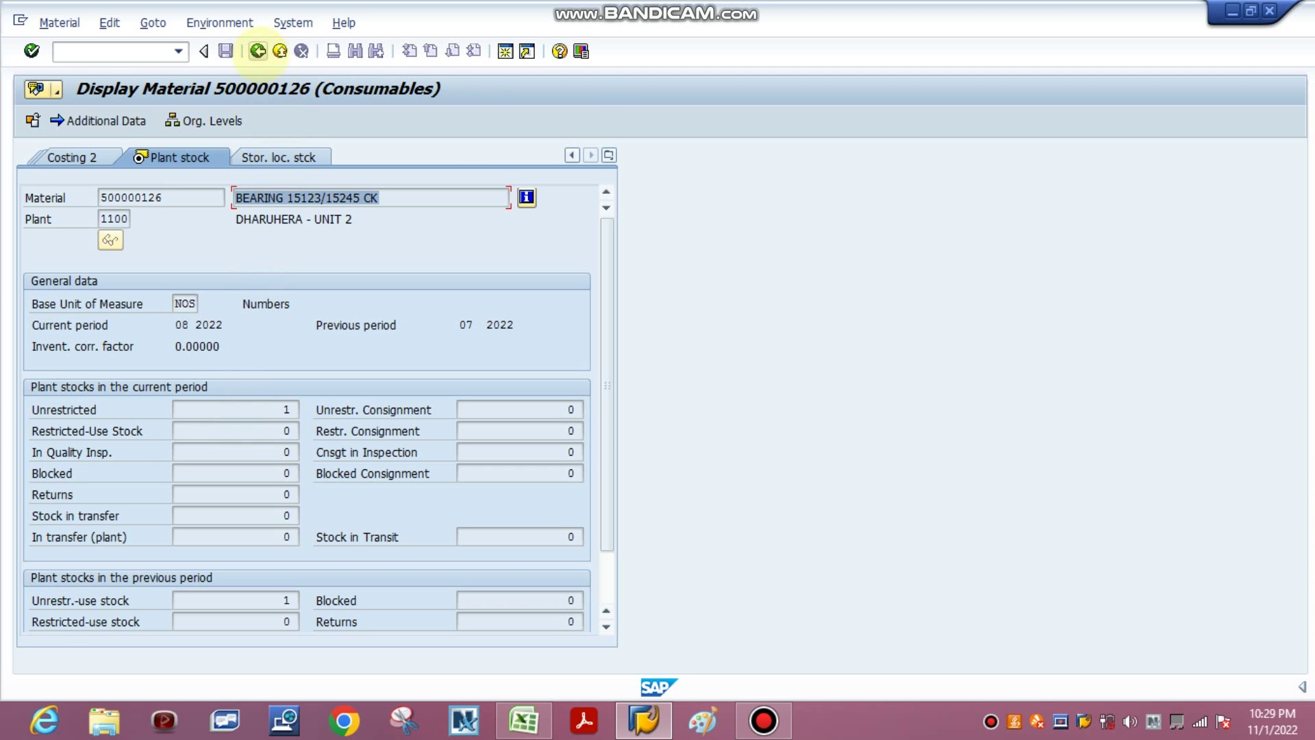
Go back to the SAP Easy Access screen and run transaction MM03 again
left_click(257, 50)
left_click(257, 51)
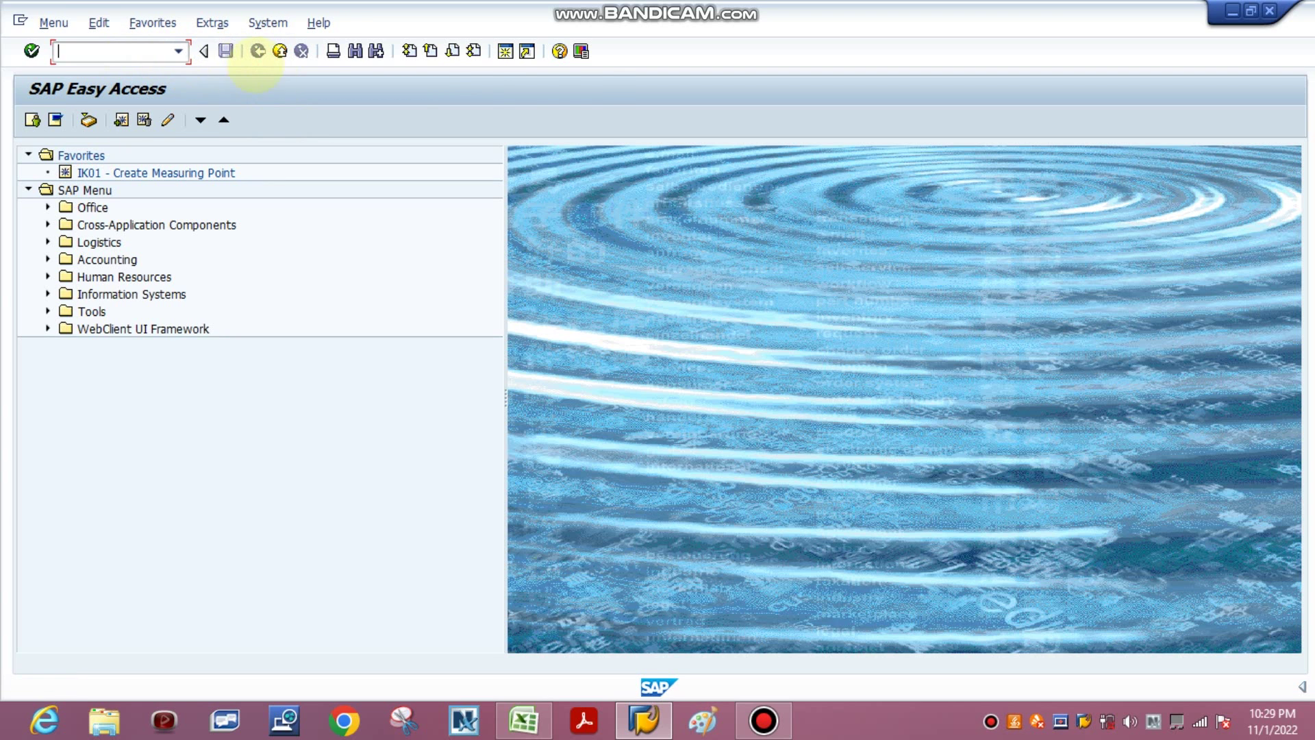
type("mm0")
key("BackSpace")
type("03")
key("Return")
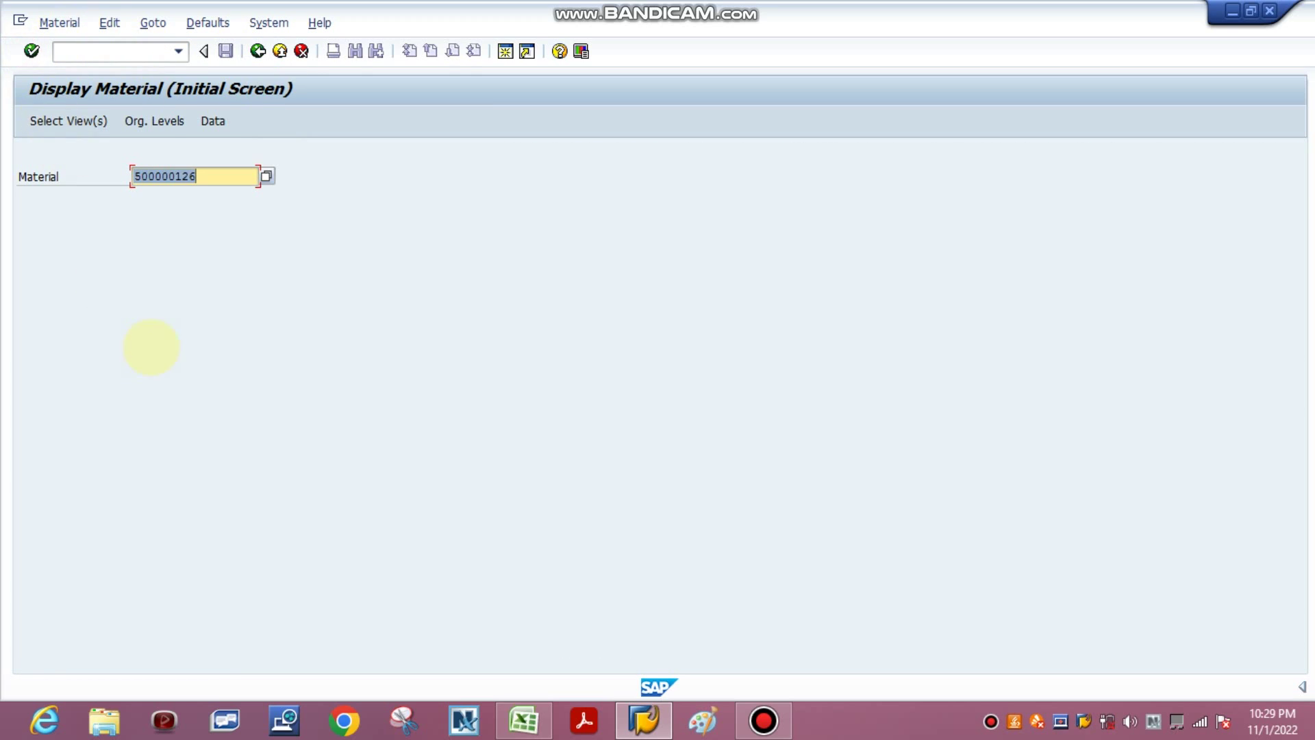
Call up material 500000126 again with the Plant Stock view and plant 1100
left_click(31, 51)
left_click(294, 549)
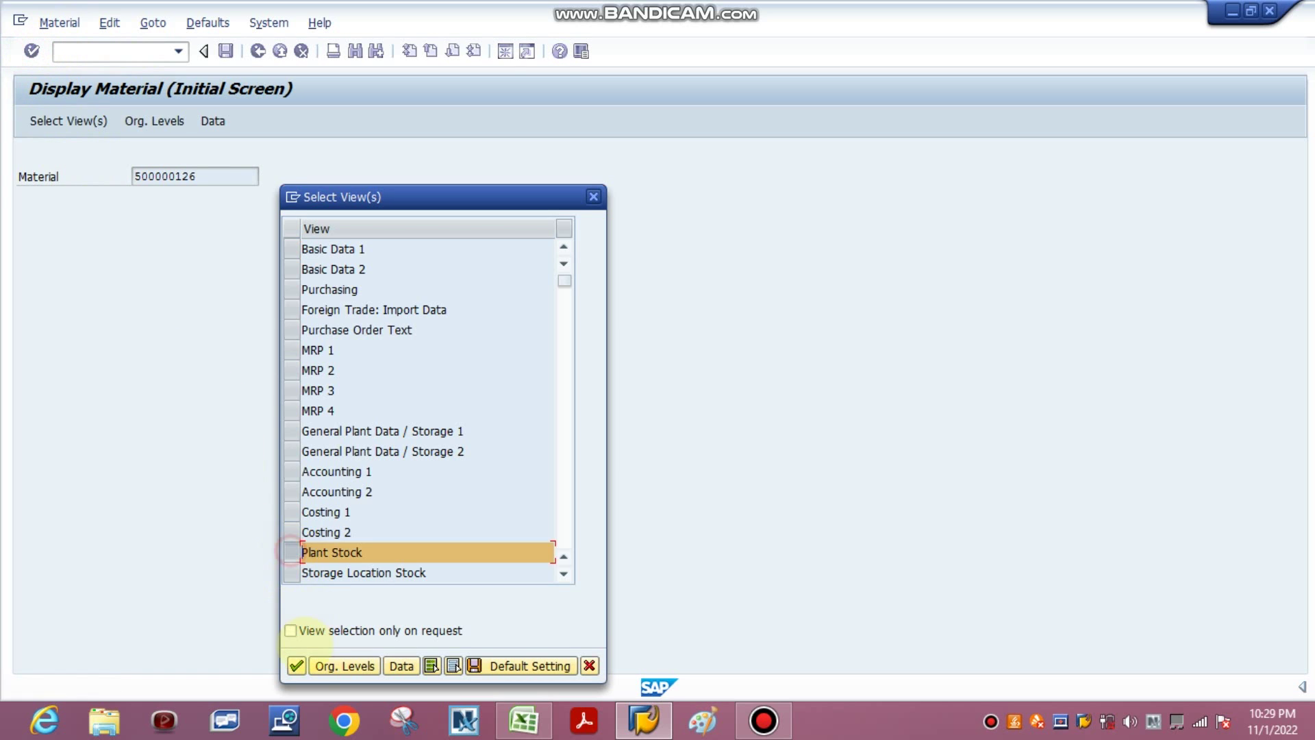
left_click(296, 666)
left_click(307, 228)
type("1100")
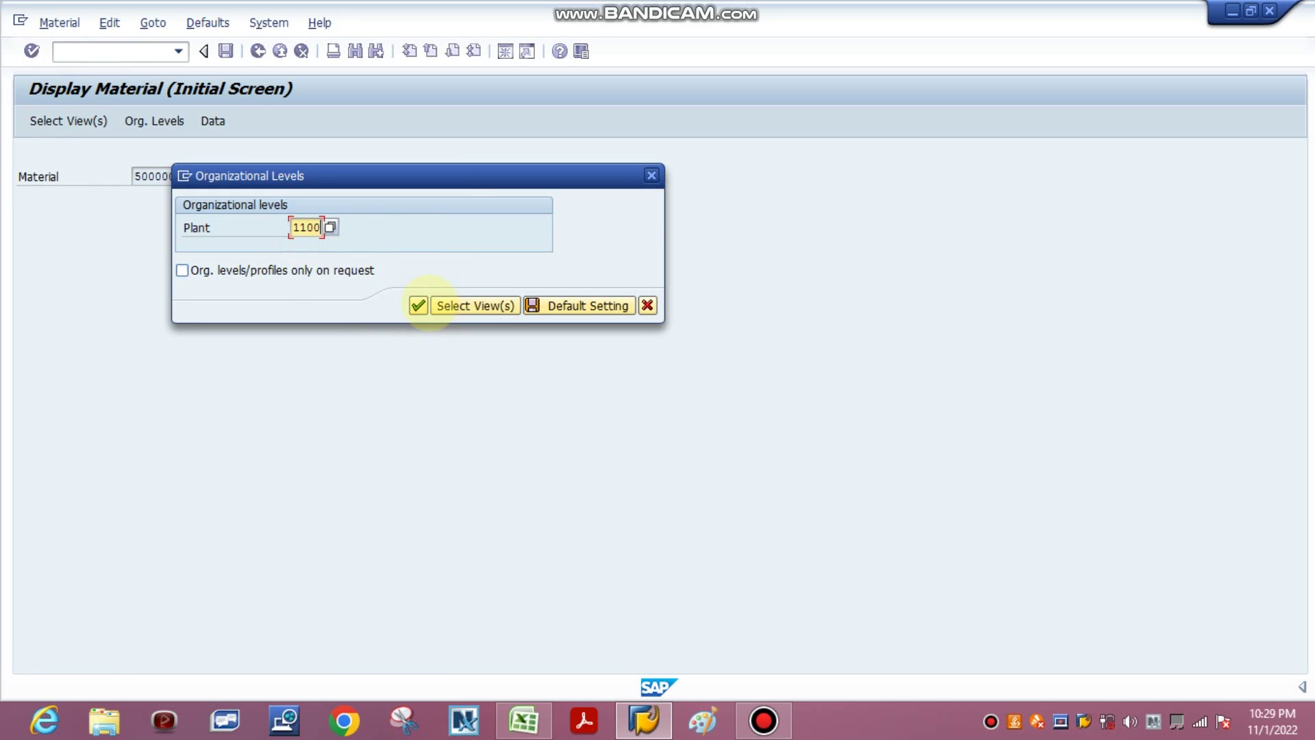
left_click(418, 305)
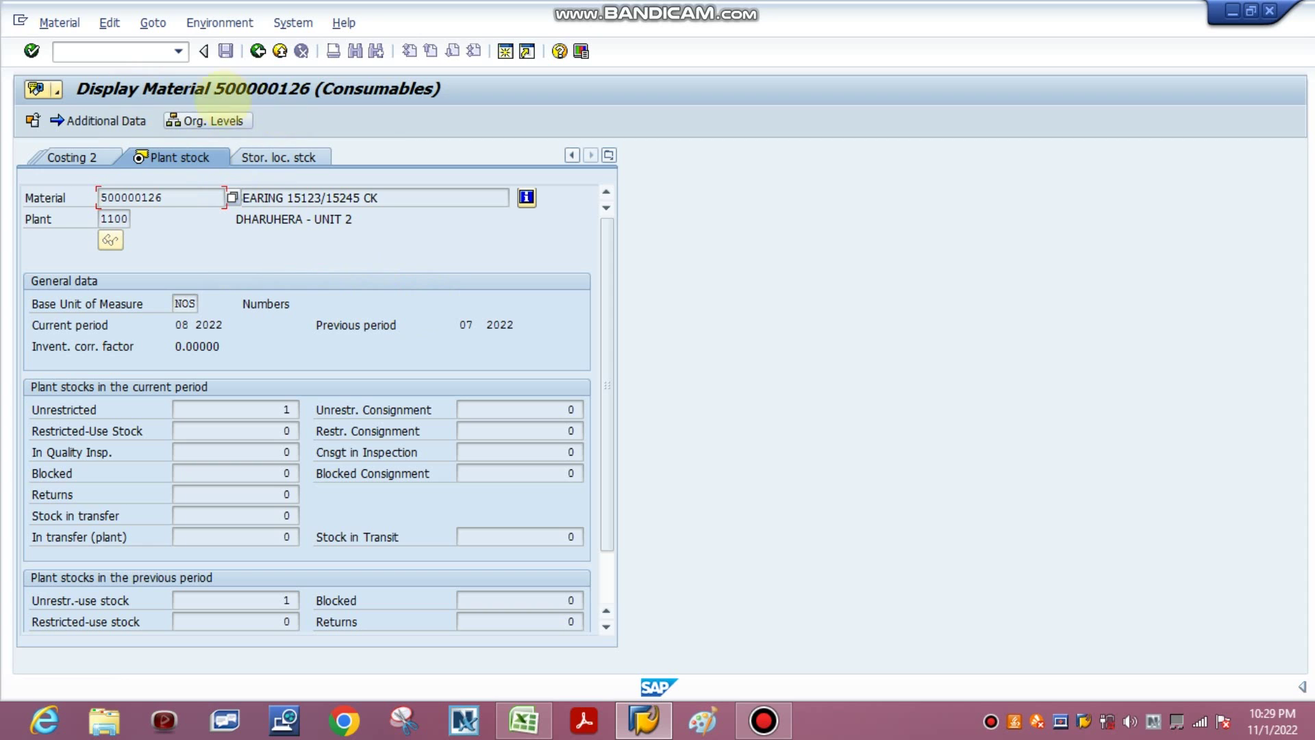
Start transaction MMBE in a new session, and switch back to the session displaying material 500000126
left_click(505, 51)
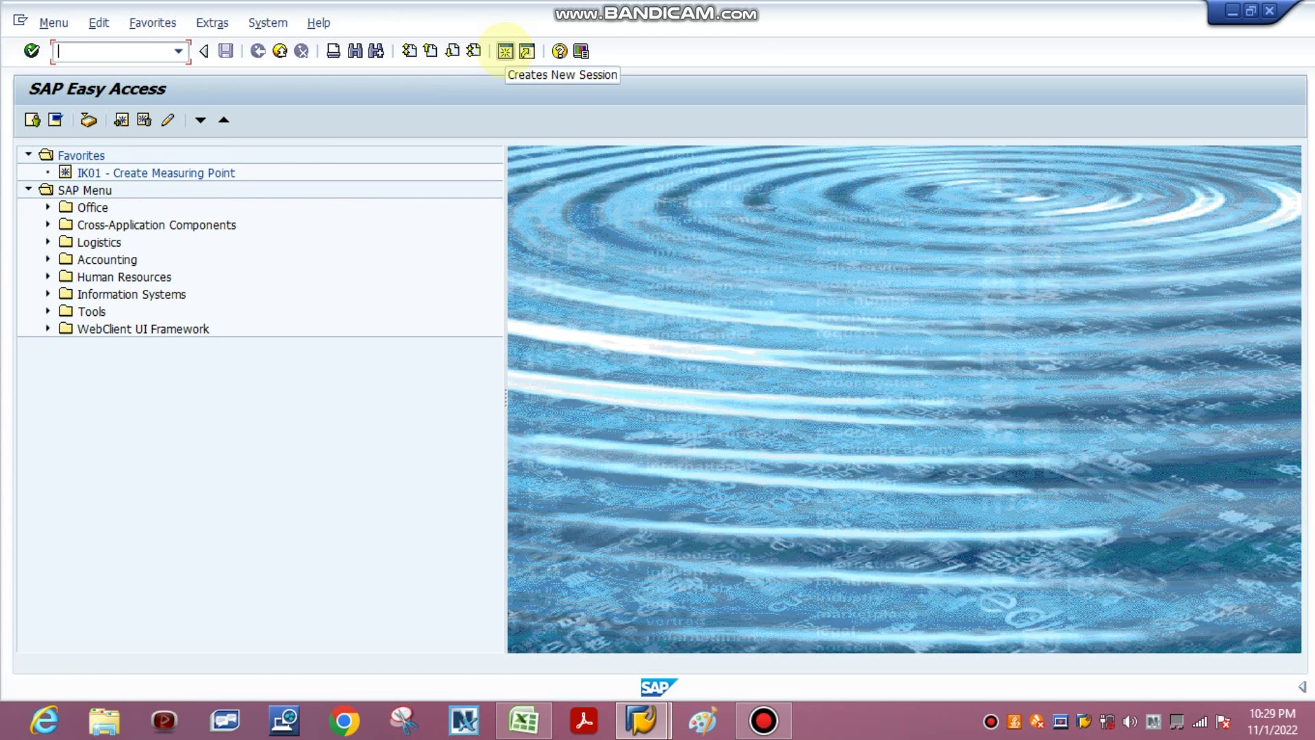
type("mmbe")
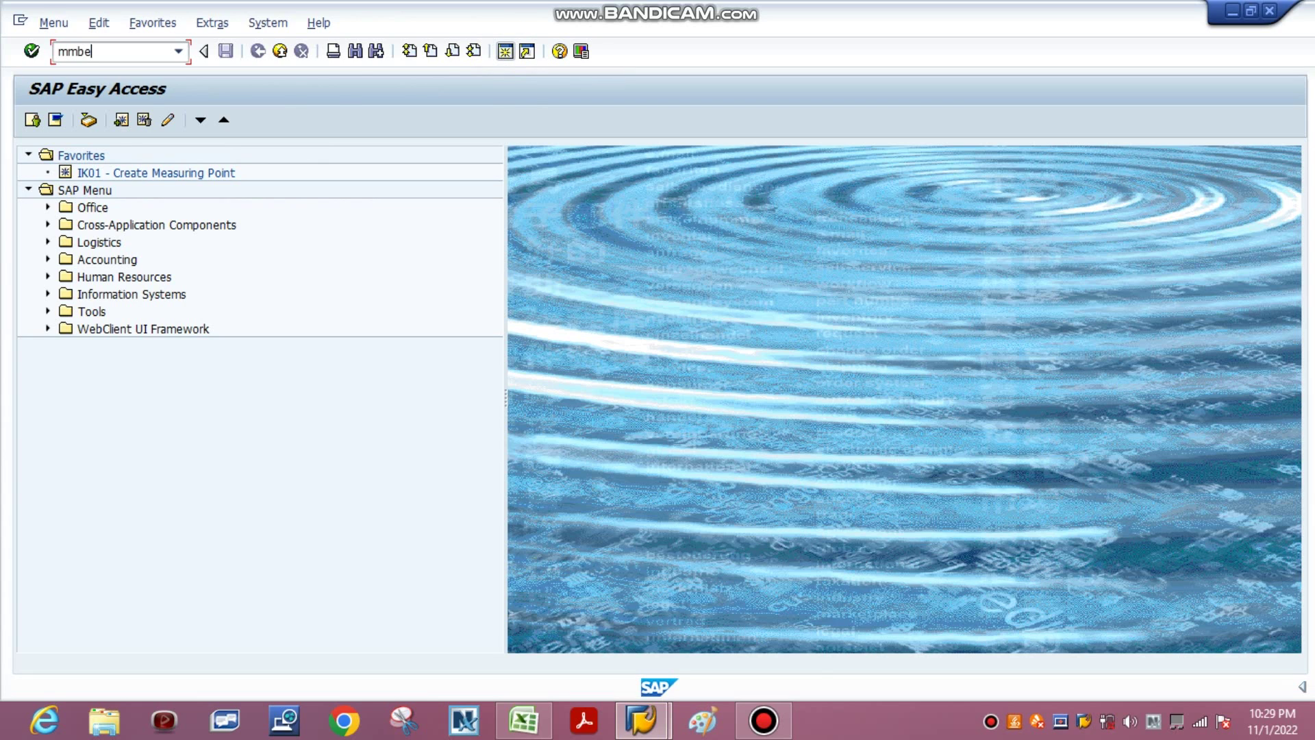
key("Return")
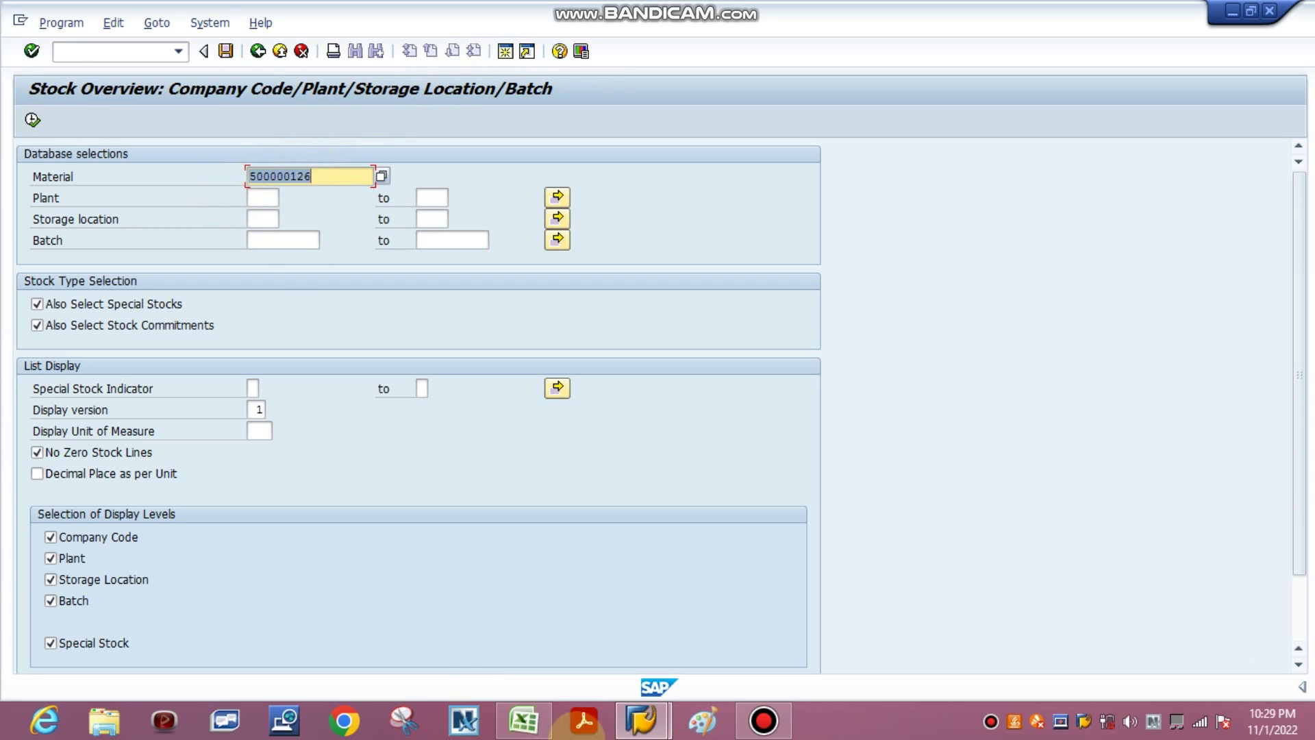
left_click(641, 719)
left_click(609, 624)
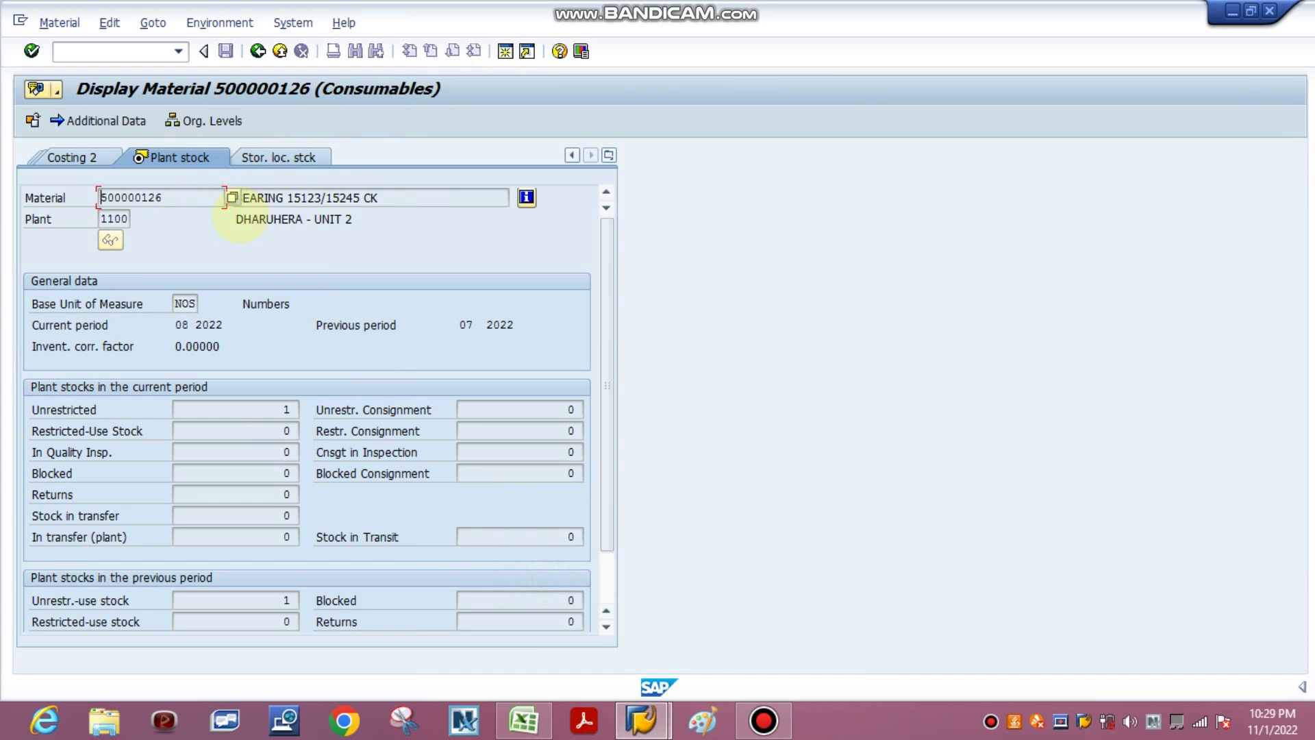
Switch to the MMBE session and run the stock overview for material 500000126 across plants 1000 to 1100
mouse_move(641, 719)
left_click(727, 623)
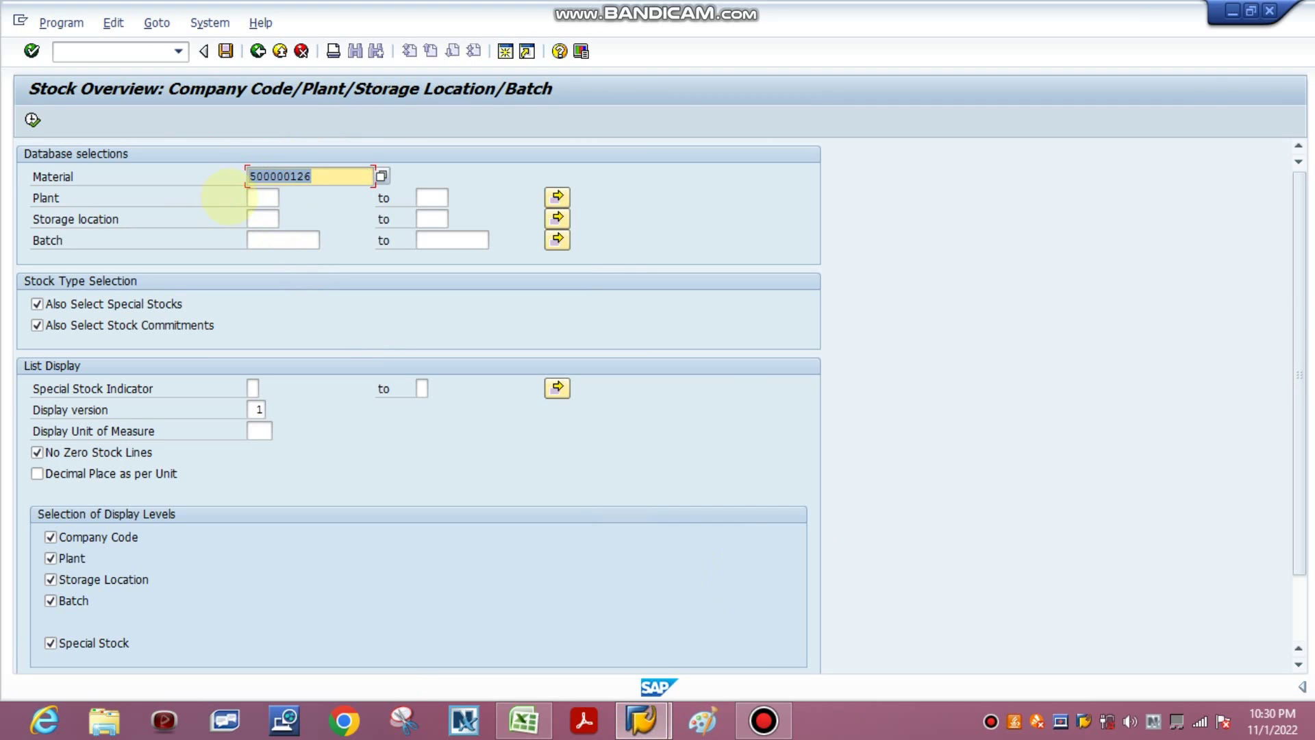
left_click(261, 198)
left_click(262, 216)
left_click(431, 198)
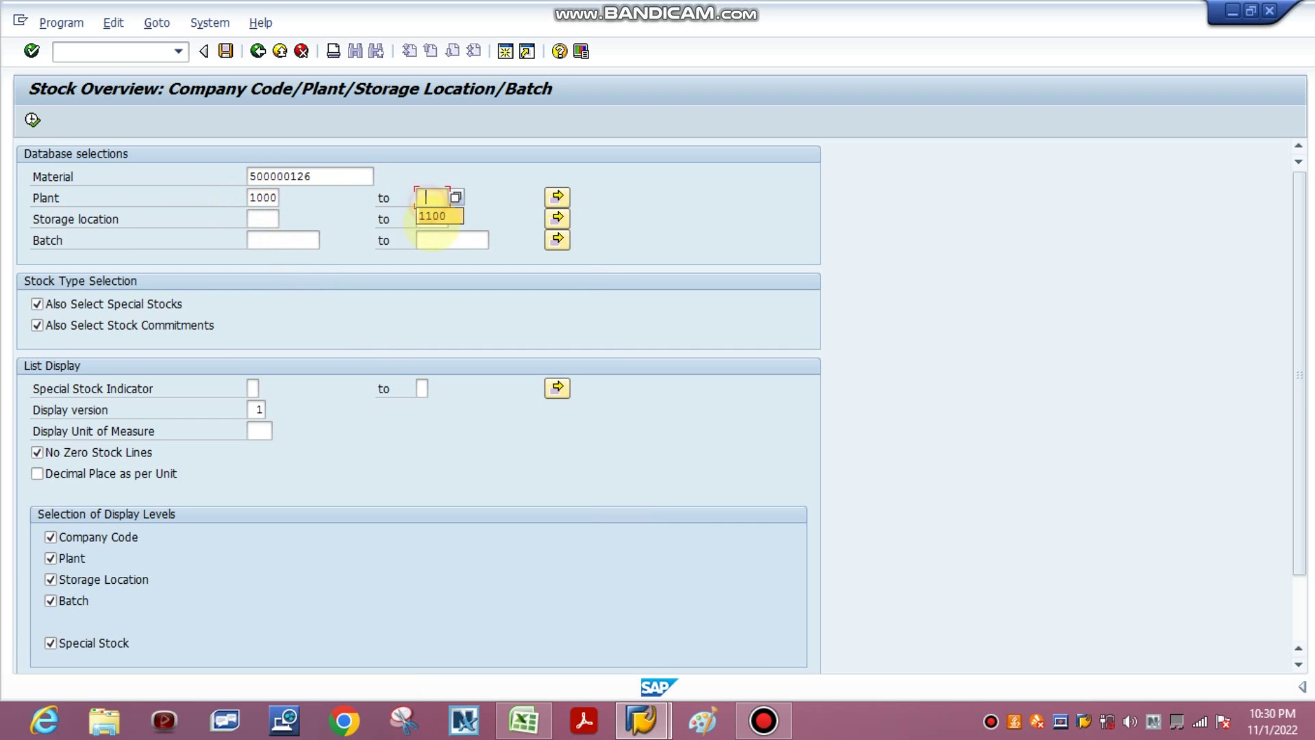
left_click(433, 215)
left_click(33, 120)
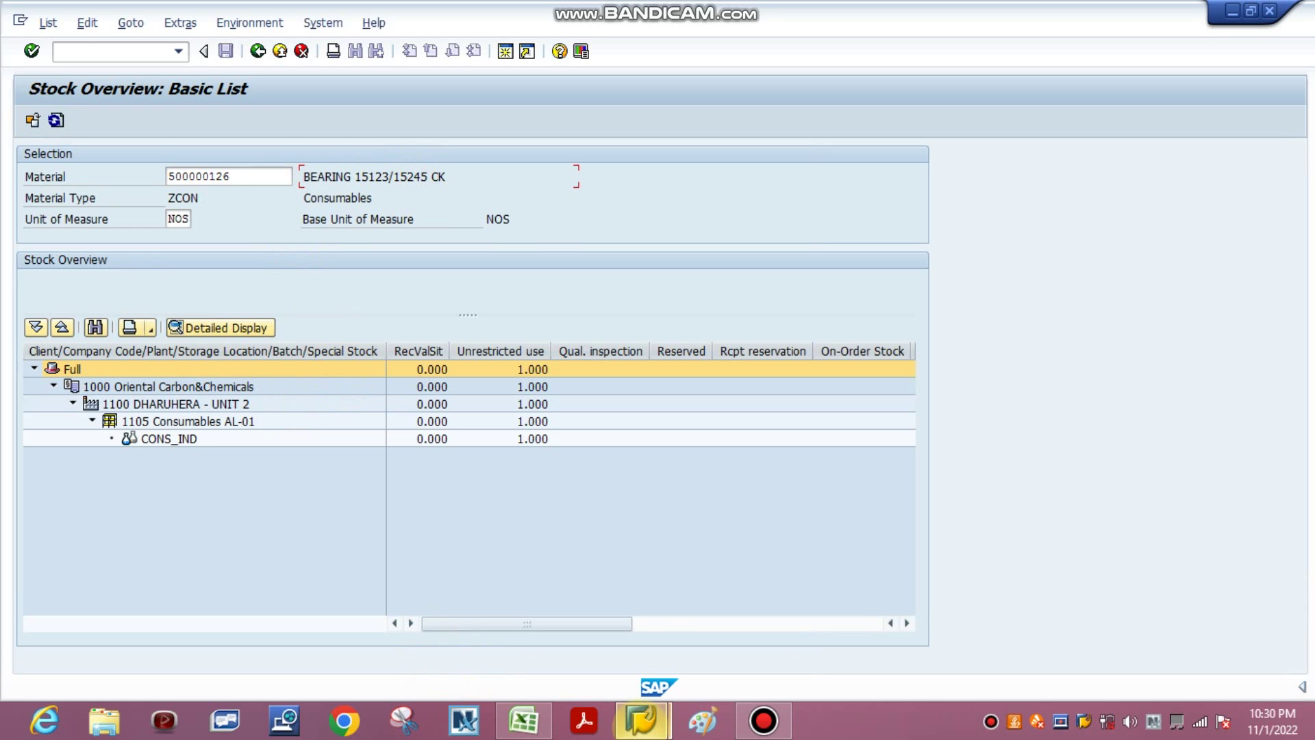
Compare the stock overview with the Plant Stock view of material 500000126 in the other session, and return to the overview
left_click(642, 719)
left_click(575, 572)
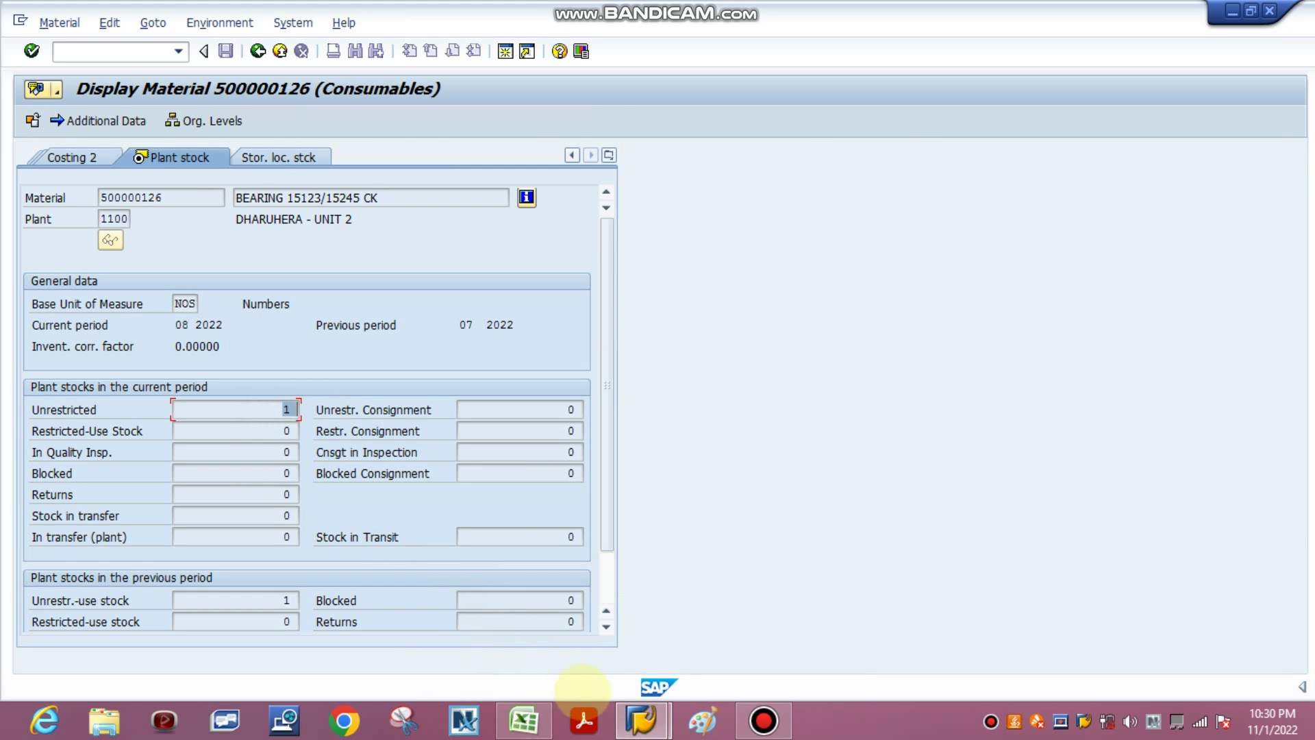
left_click(641, 719)
left_click(754, 578)
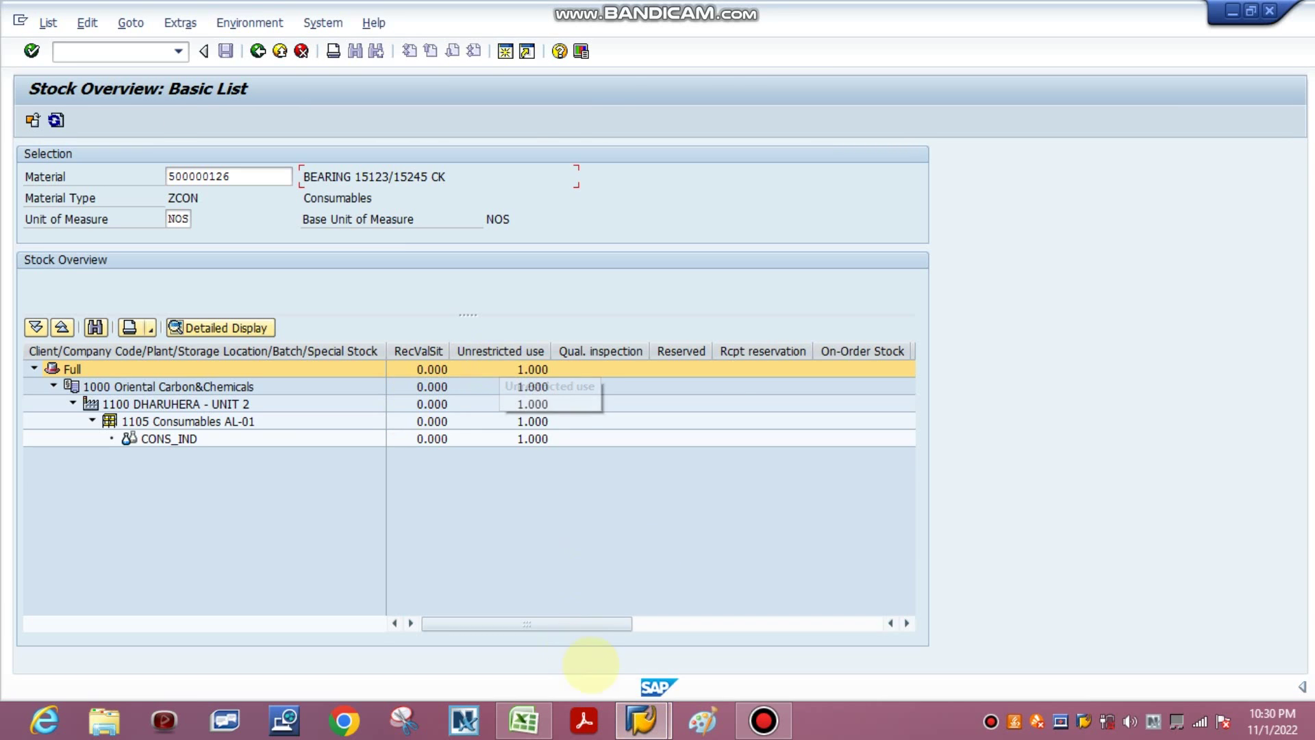
Go back to the MMBE selection, replace the material with code 500000036 copied from the Excel list, and run the stock overview
left_click(258, 51)
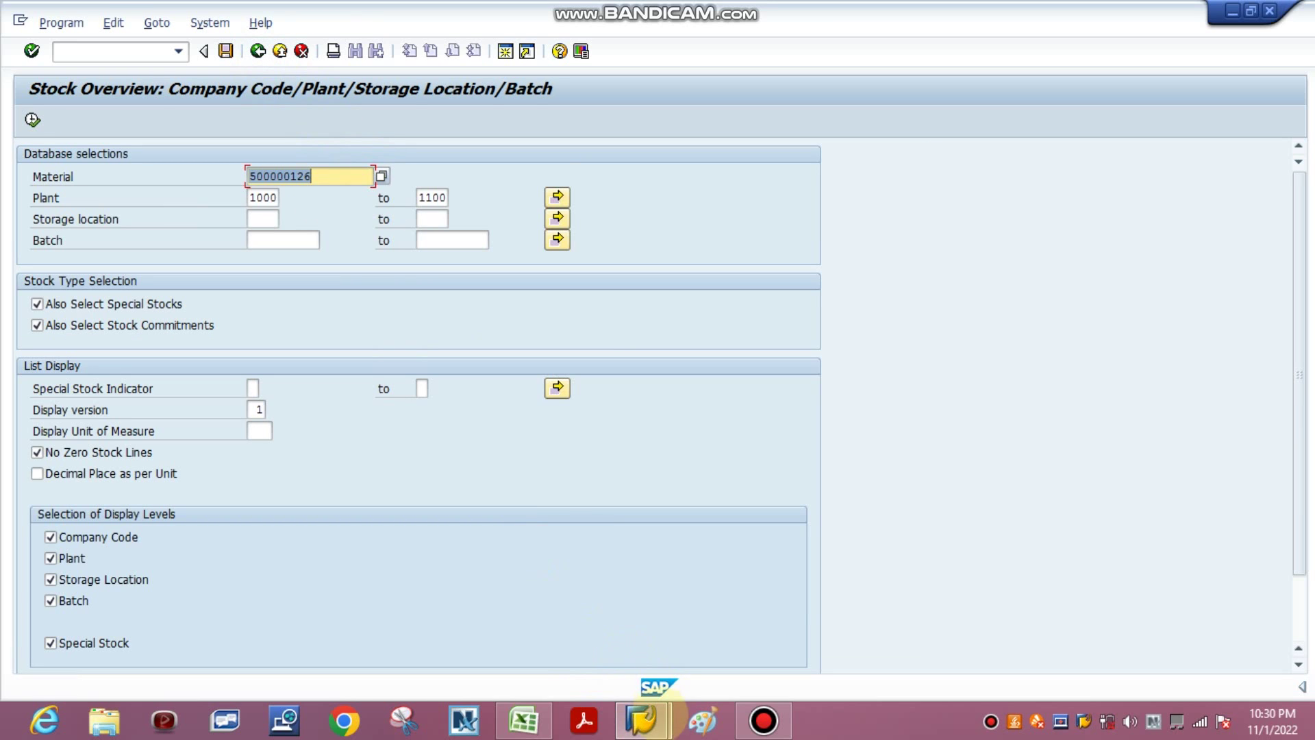
left_click(642, 719)
left_click(450, 585)
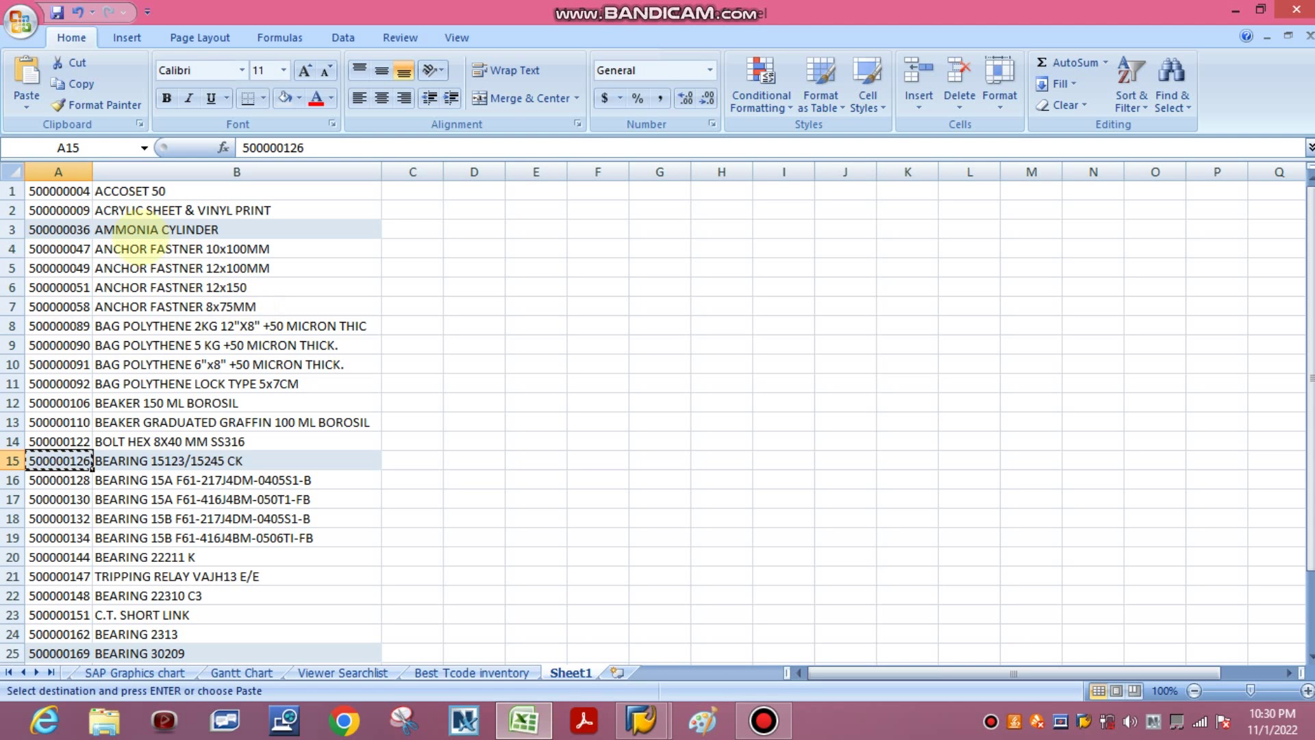
left_click(59, 230)
key("ctrl+c")
key("alt+Tab")
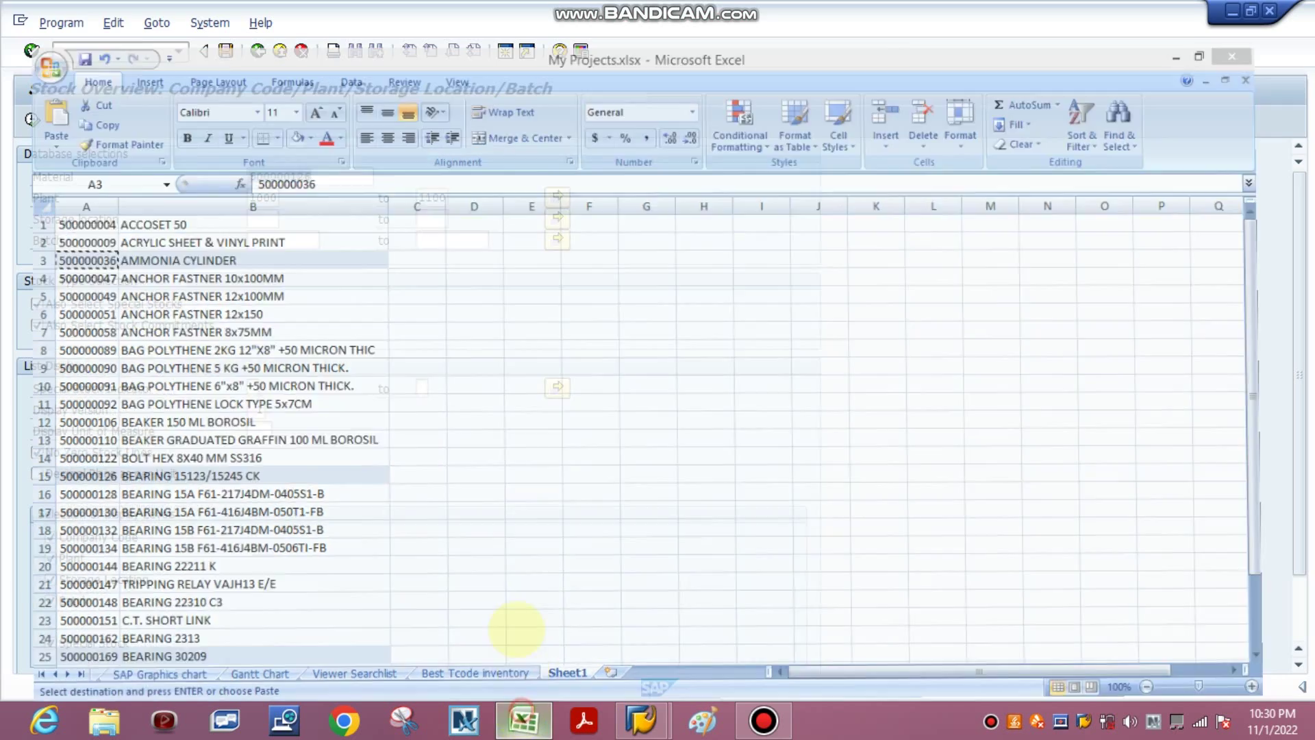
key("ctrl+v")
left_click(32, 120)
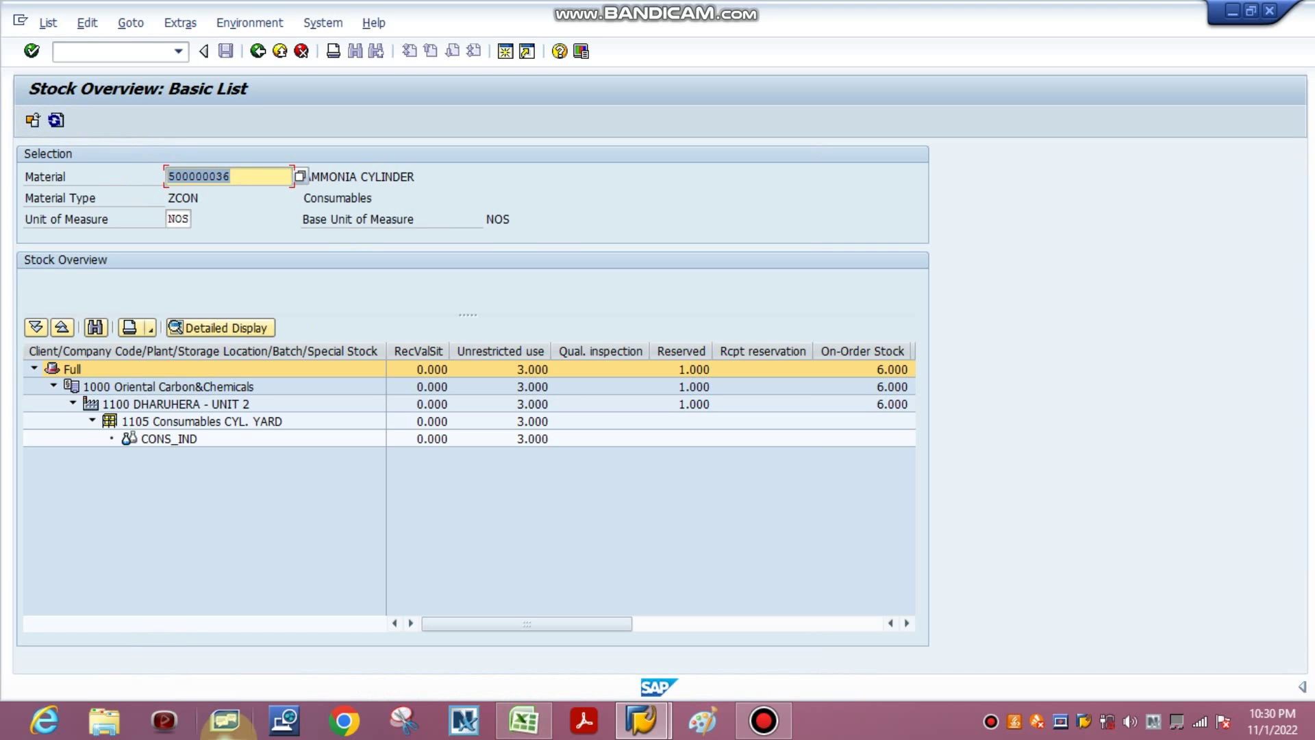
Switch to the session displaying material 500000126, view Basic data 1, and return to Plant stock to review its current and previous period stocks
mouse_move(641, 719)
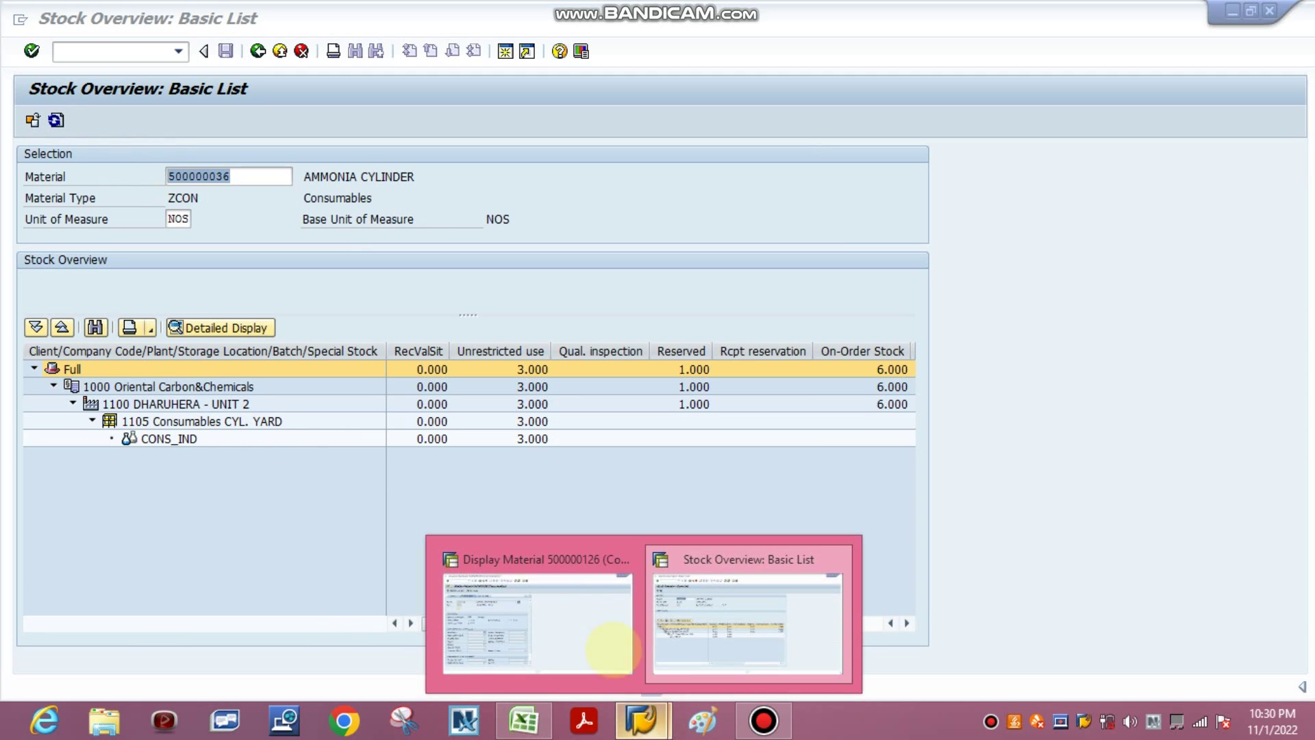
left_click(535, 576)
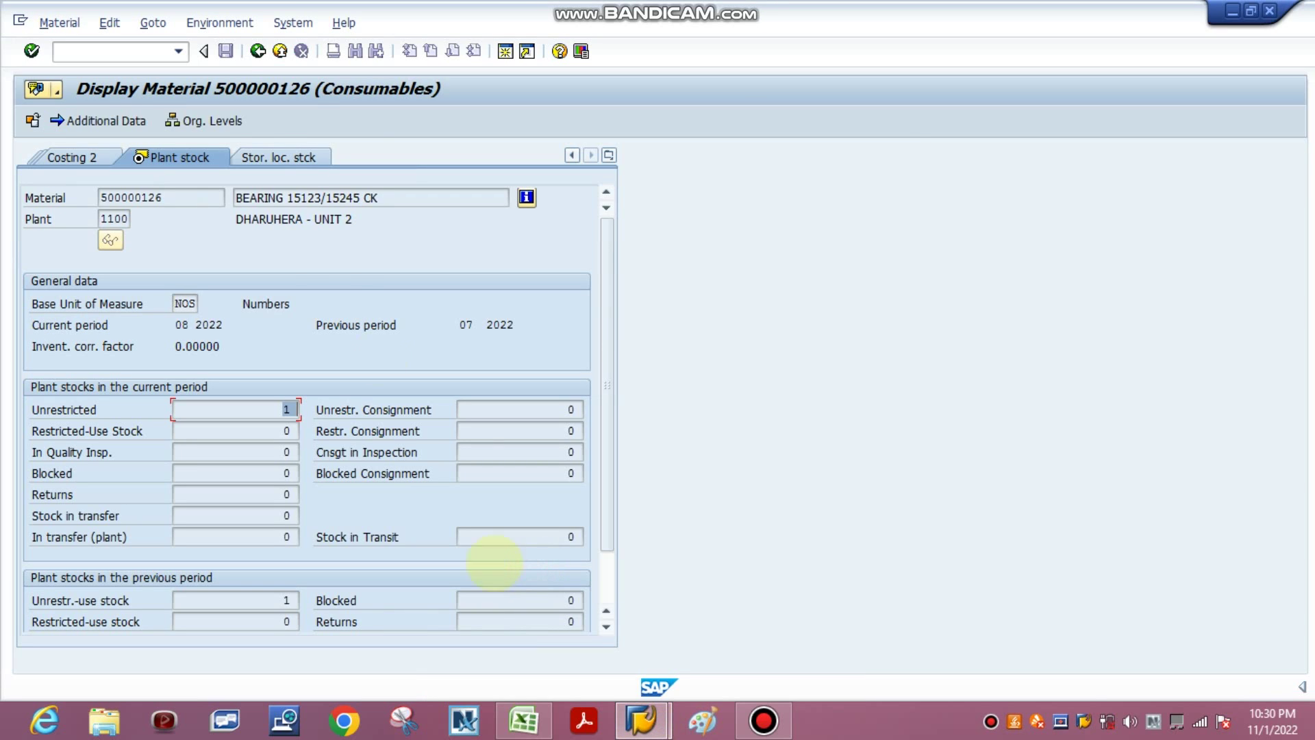
left_click(609, 155)
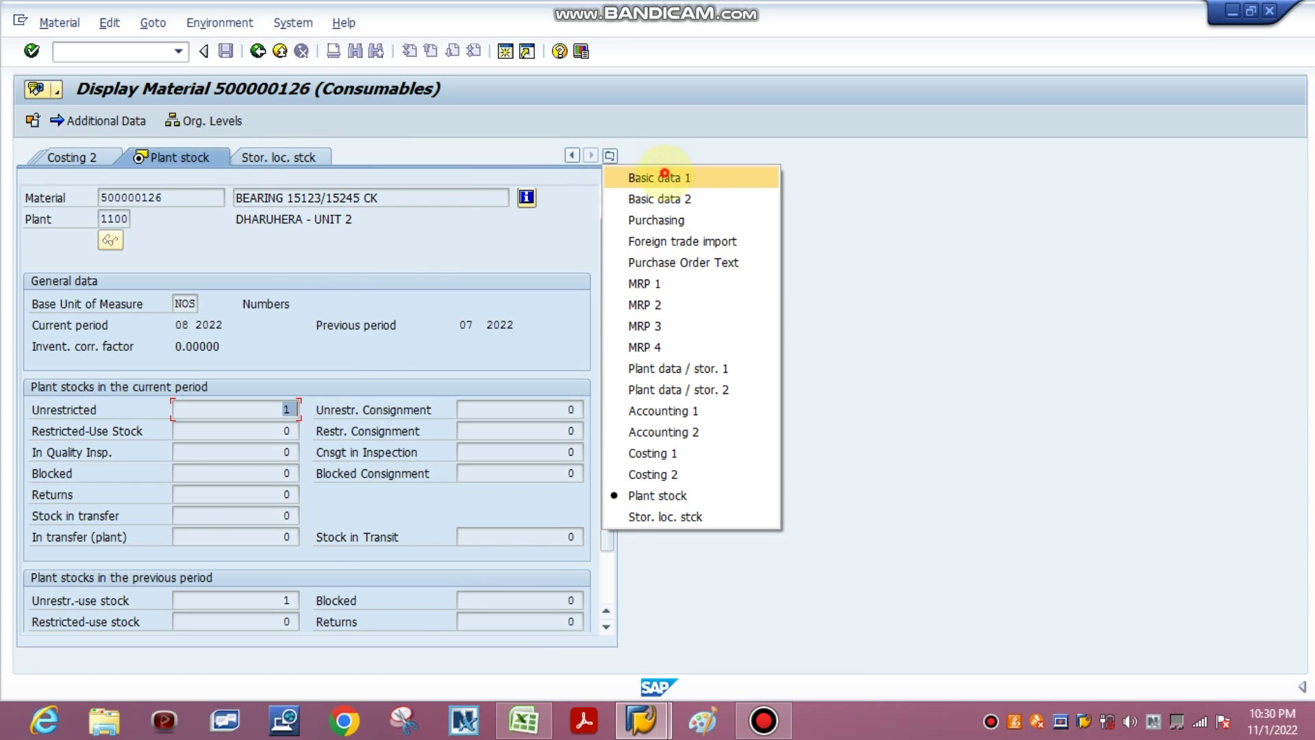
left_click(663, 176)
left_click(608, 156)
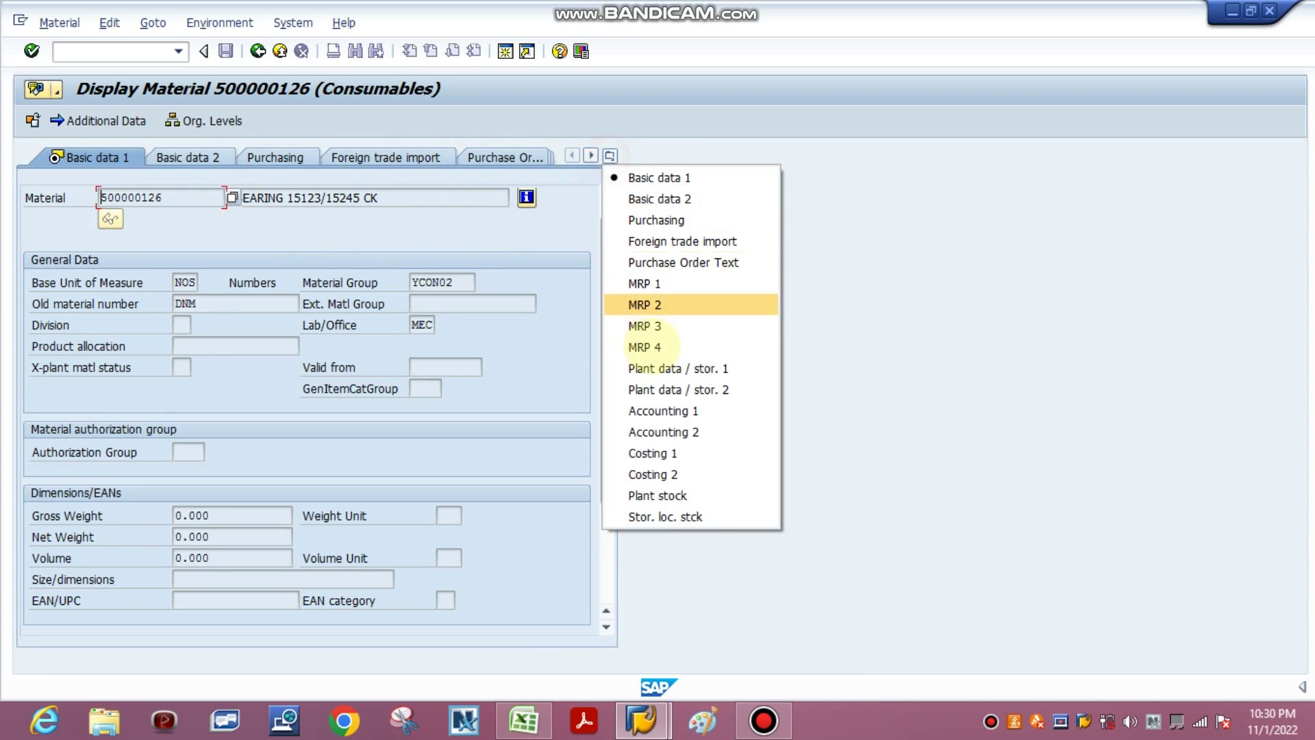
left_click(657, 495)
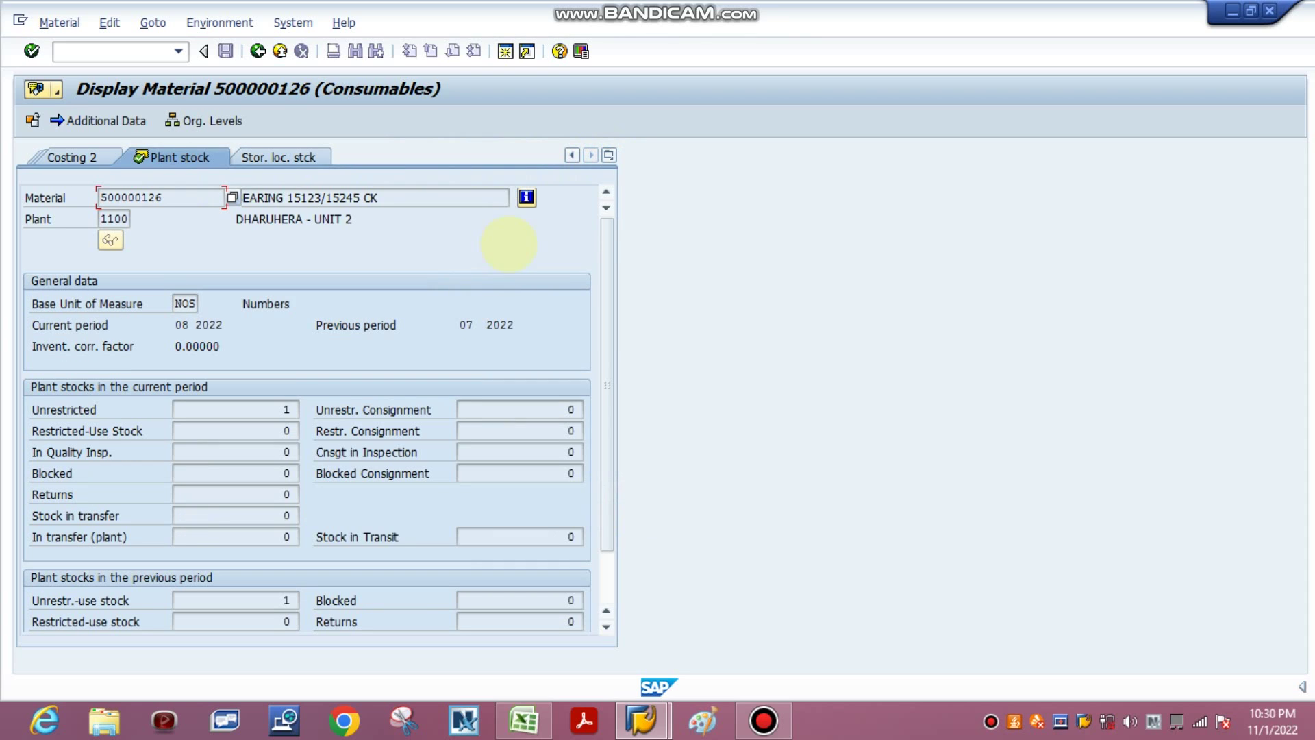
scroll(445, 546, "down", 3)
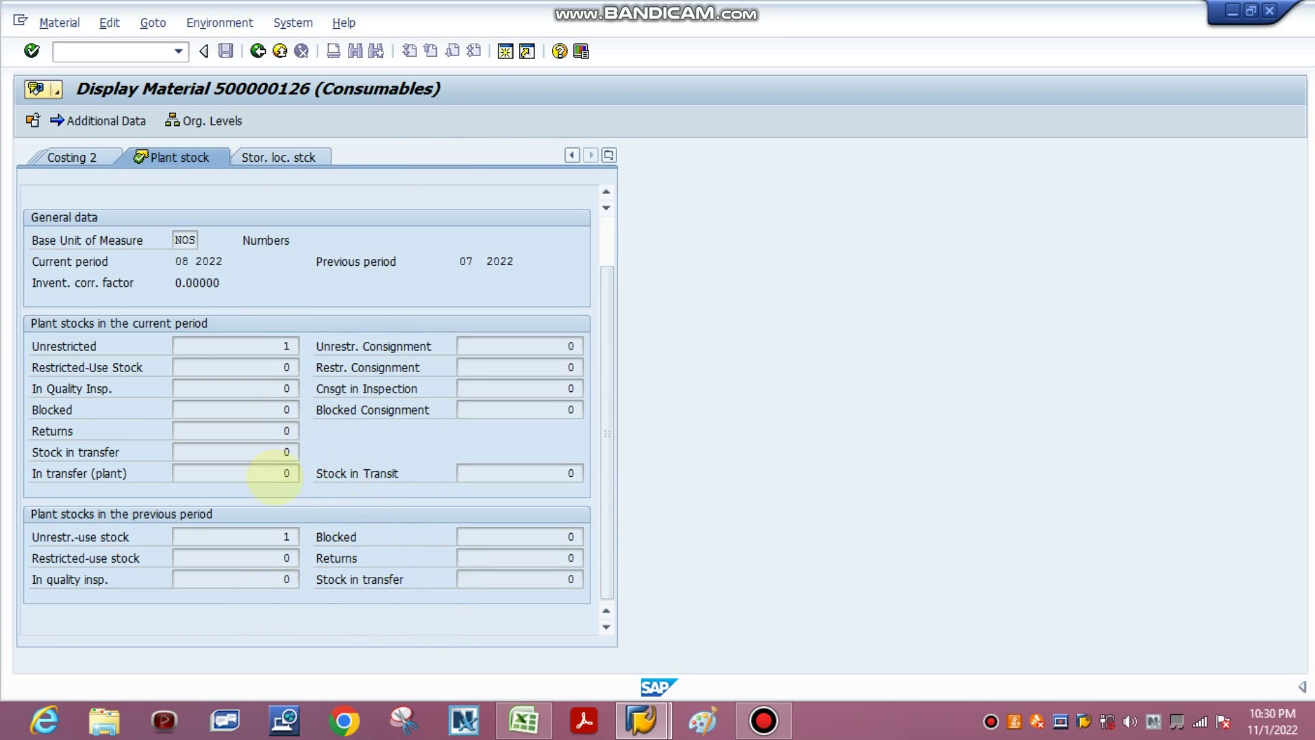
scroll(274, 476, "up", 3)
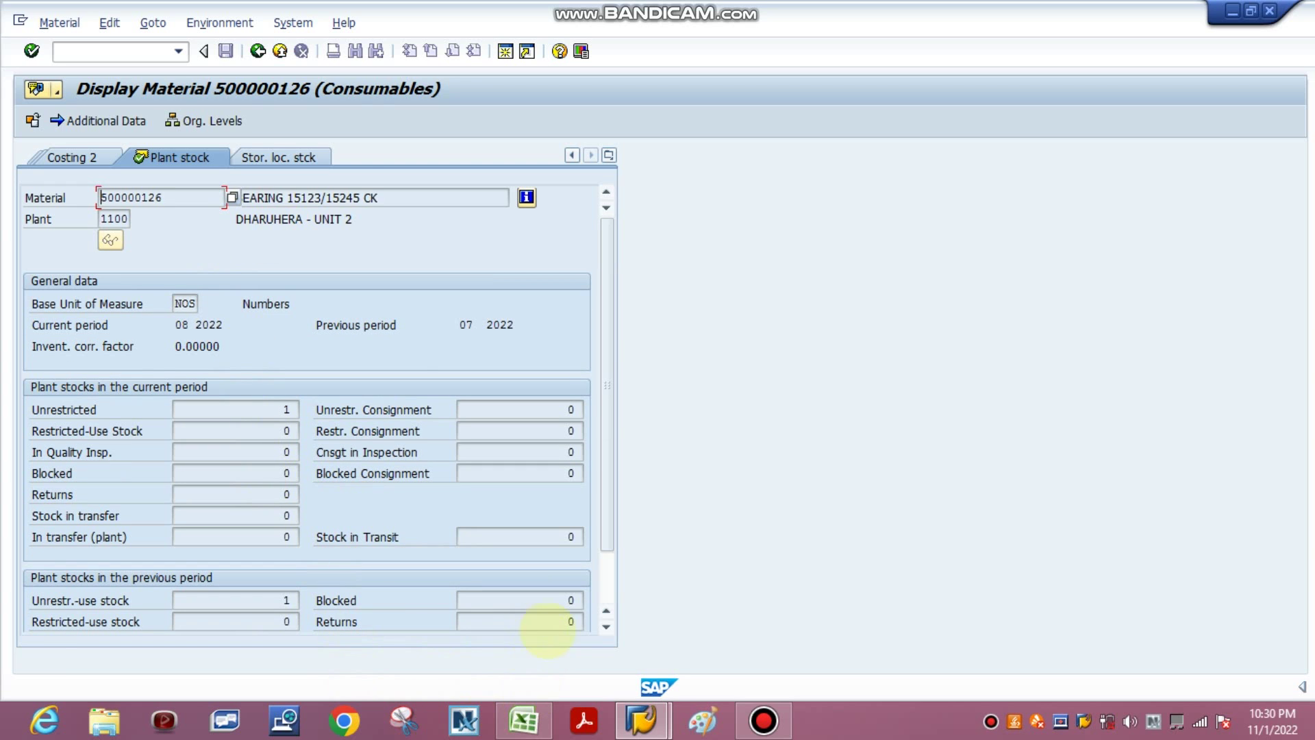
Switch back to the stock overview of material 500000036 and highlight its material description
left_click(642, 717)
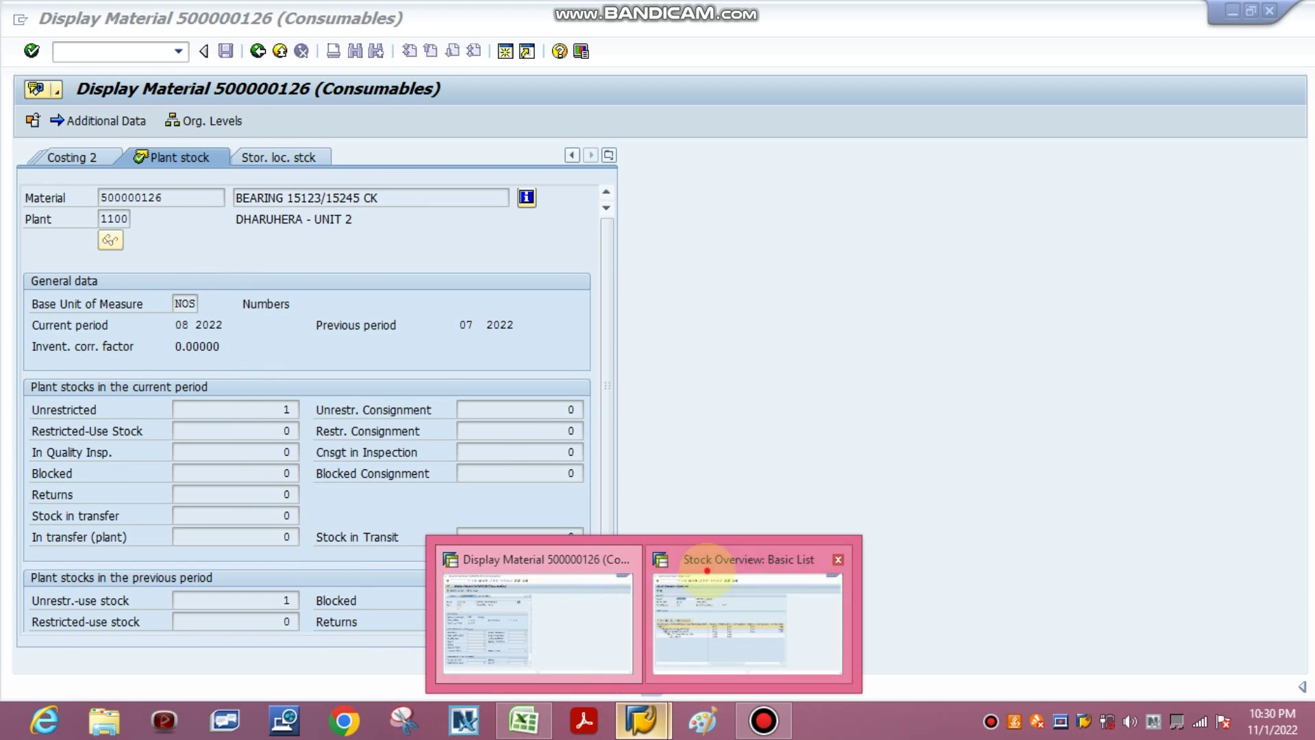
left_click(700, 563)
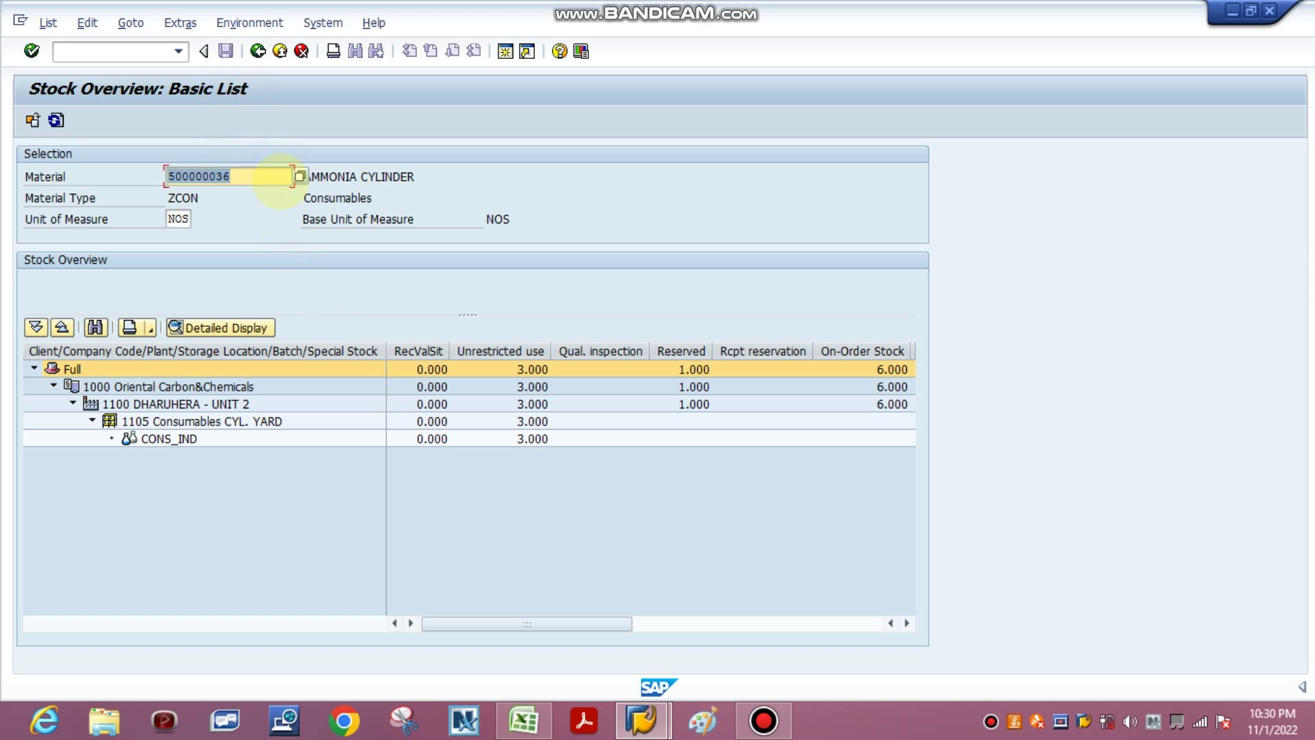
left_click(274, 176)
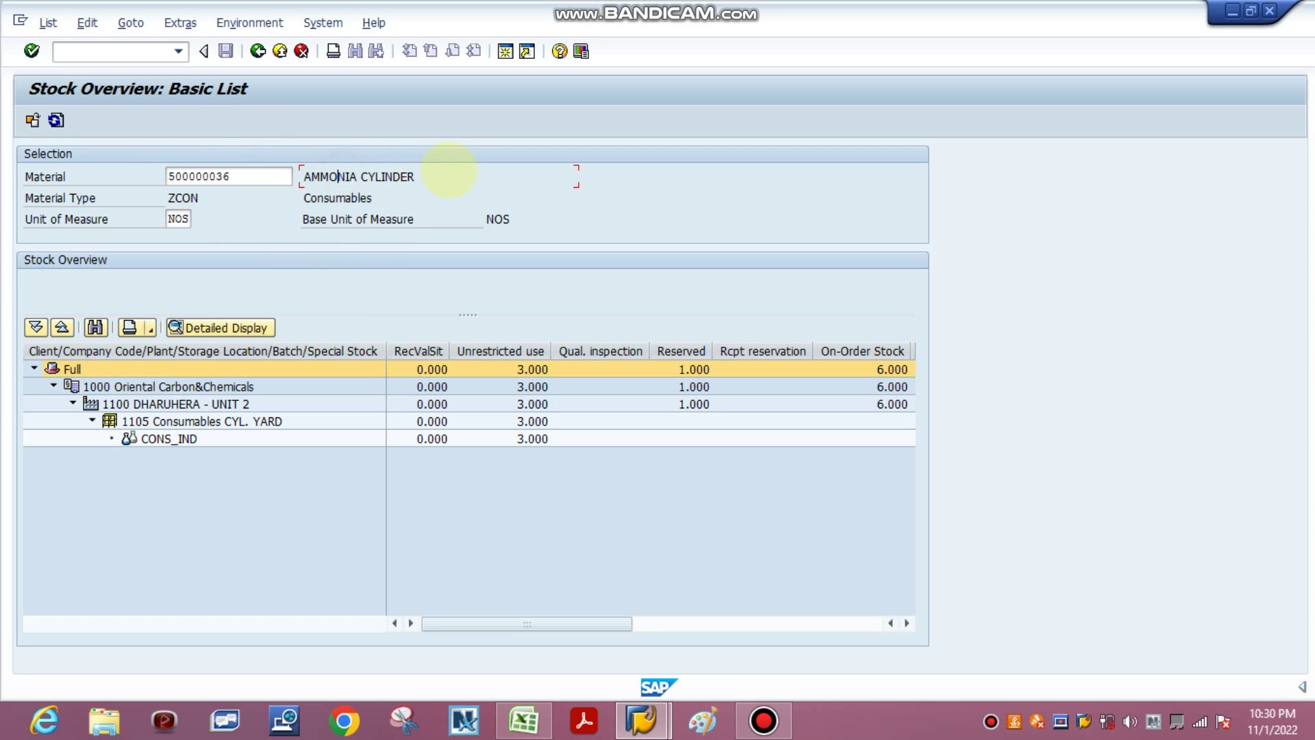
left_click_drag(446, 175, 253, 172)
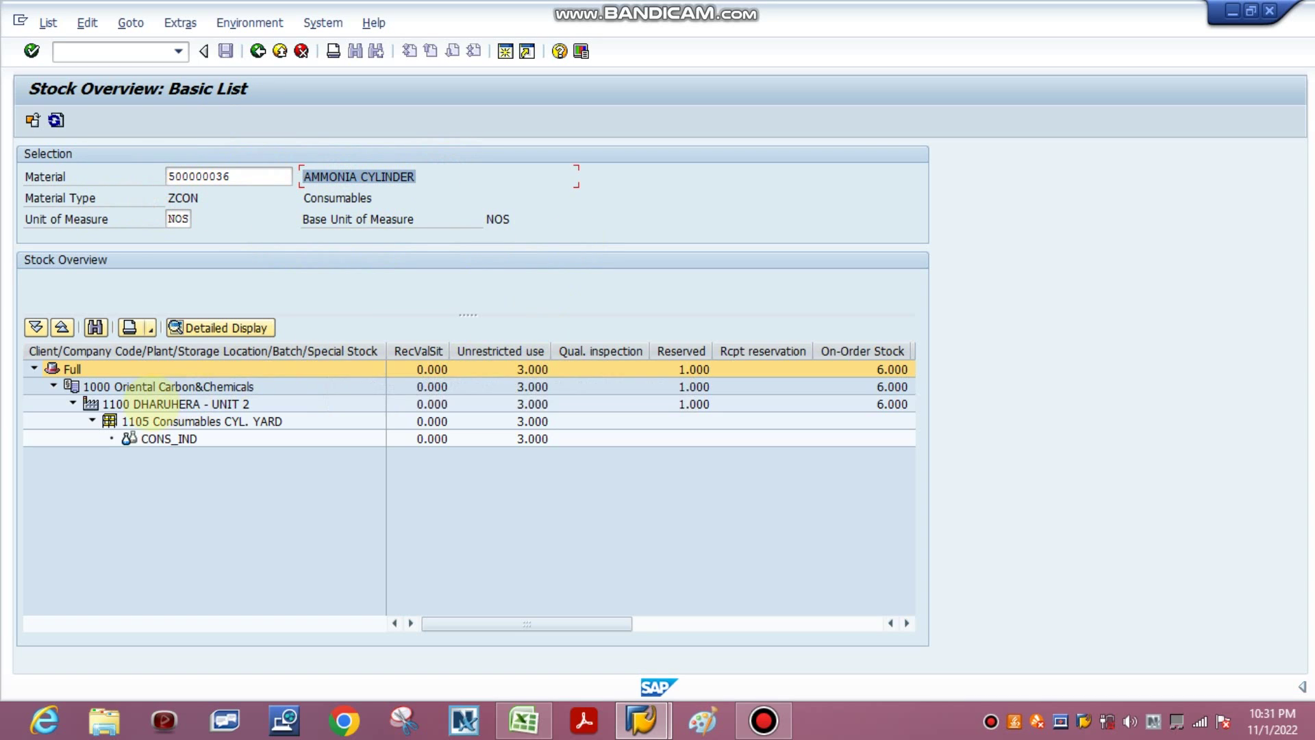
Examine the unrestricted-use stock at company code 1000, plant 1100, storage location 1105 and batch CONS_IND
left_click(136, 385)
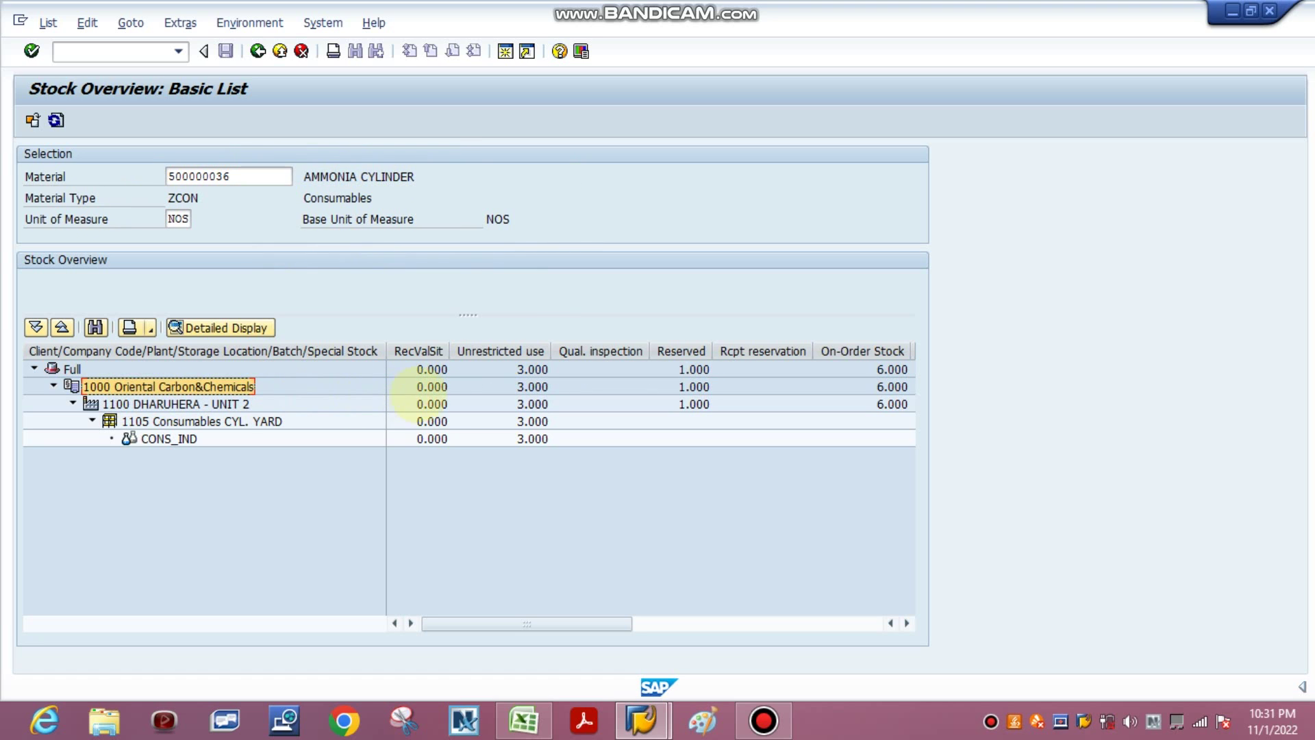
left_click(533, 386)
left_click(534, 402)
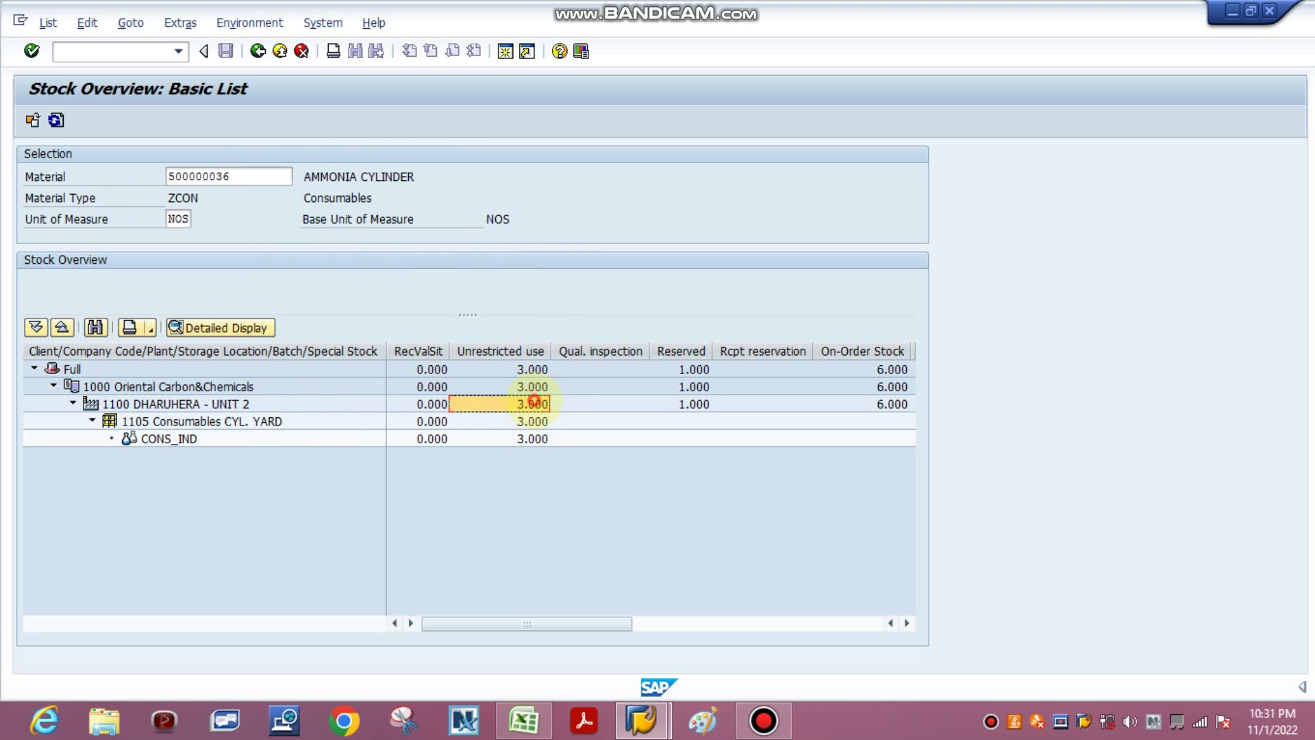
left_click(205, 421)
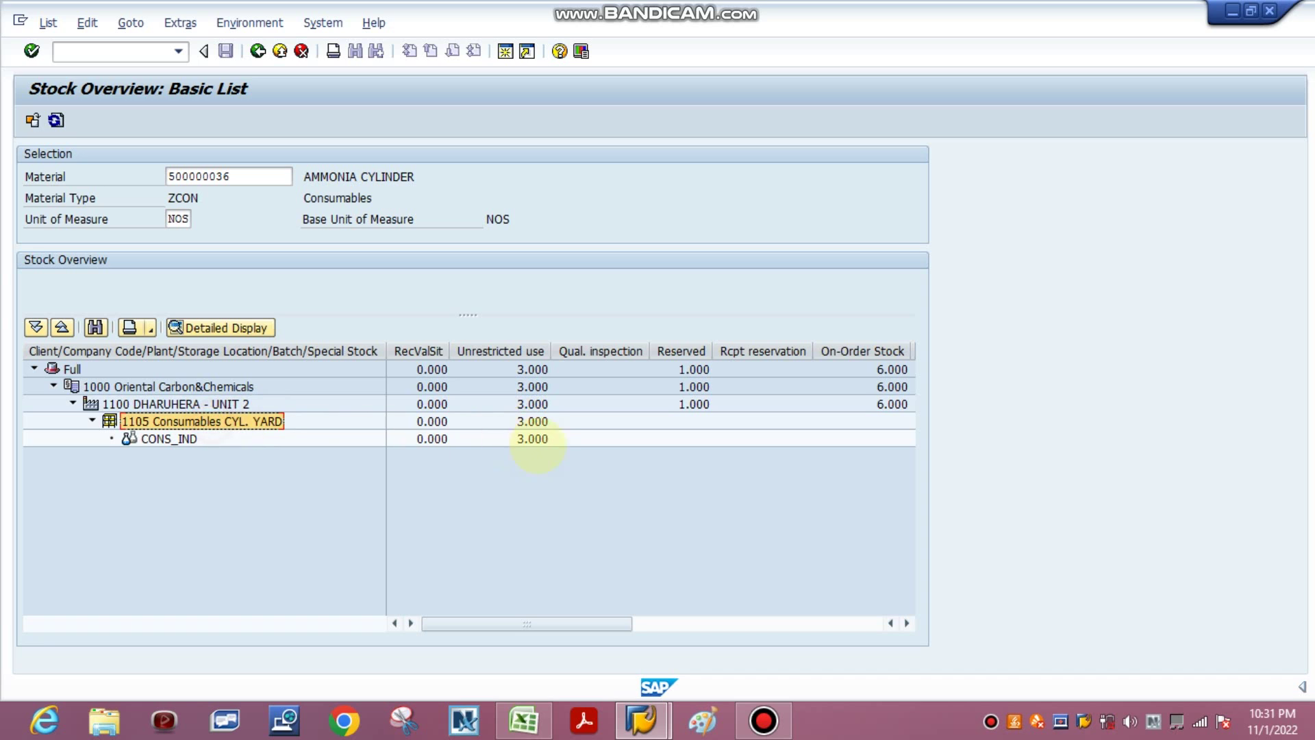
left_click(533, 420)
left_click(533, 439)
Highlight the Unrestricted use, Reserved and On-Order Stock columns of the stock overview in turn
left_click(524, 354)
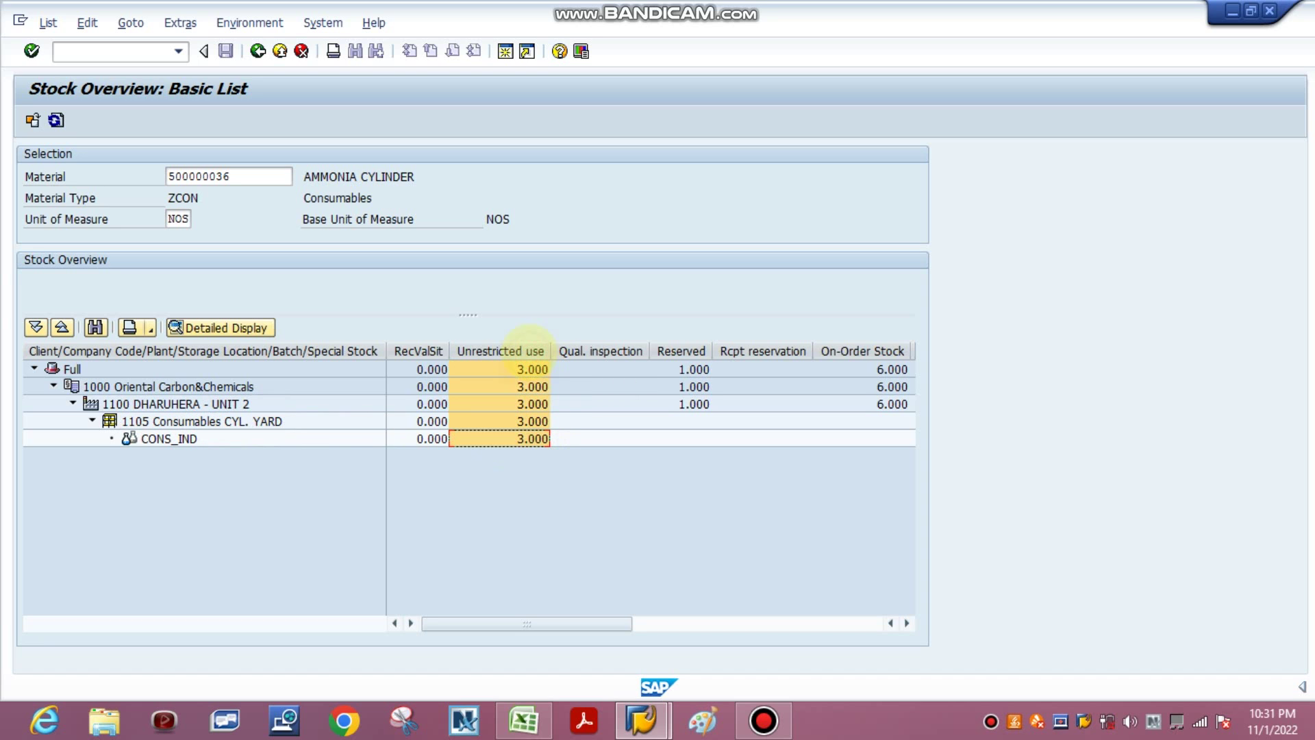
left_click(681, 352)
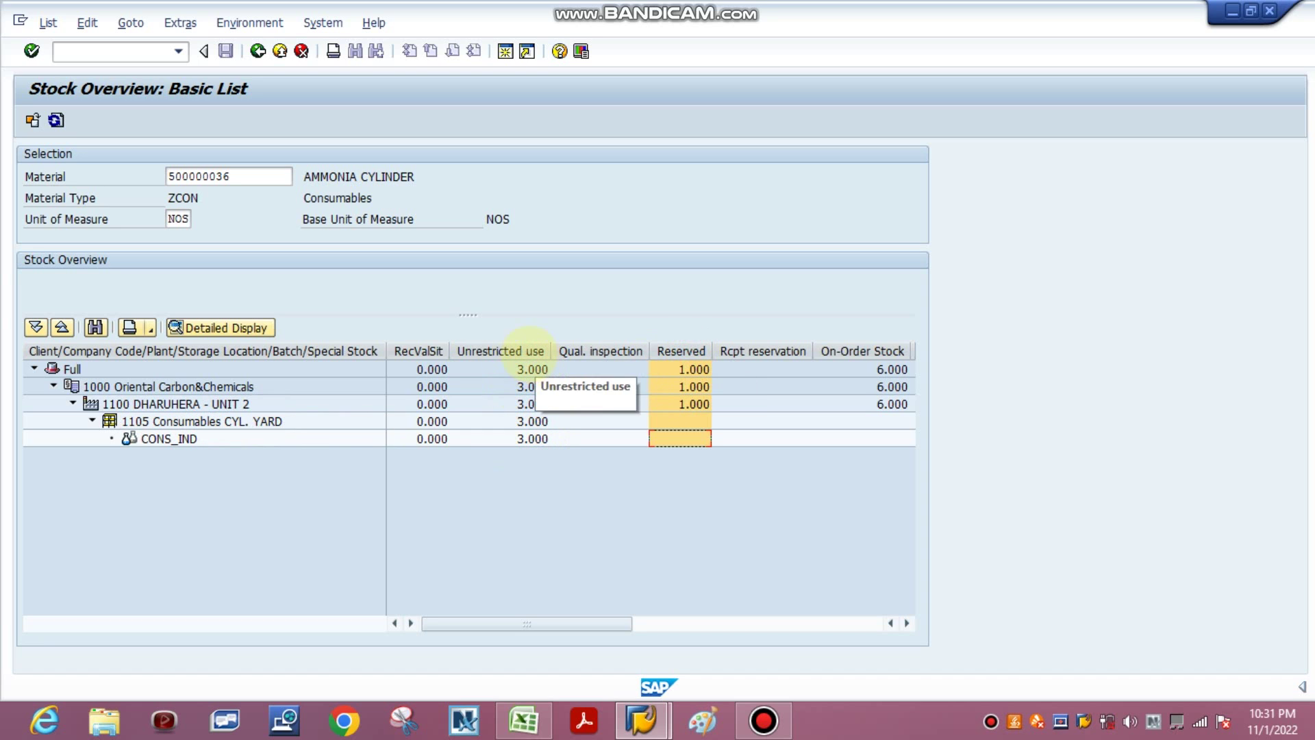
left_click(533, 351)
left_click(680, 350)
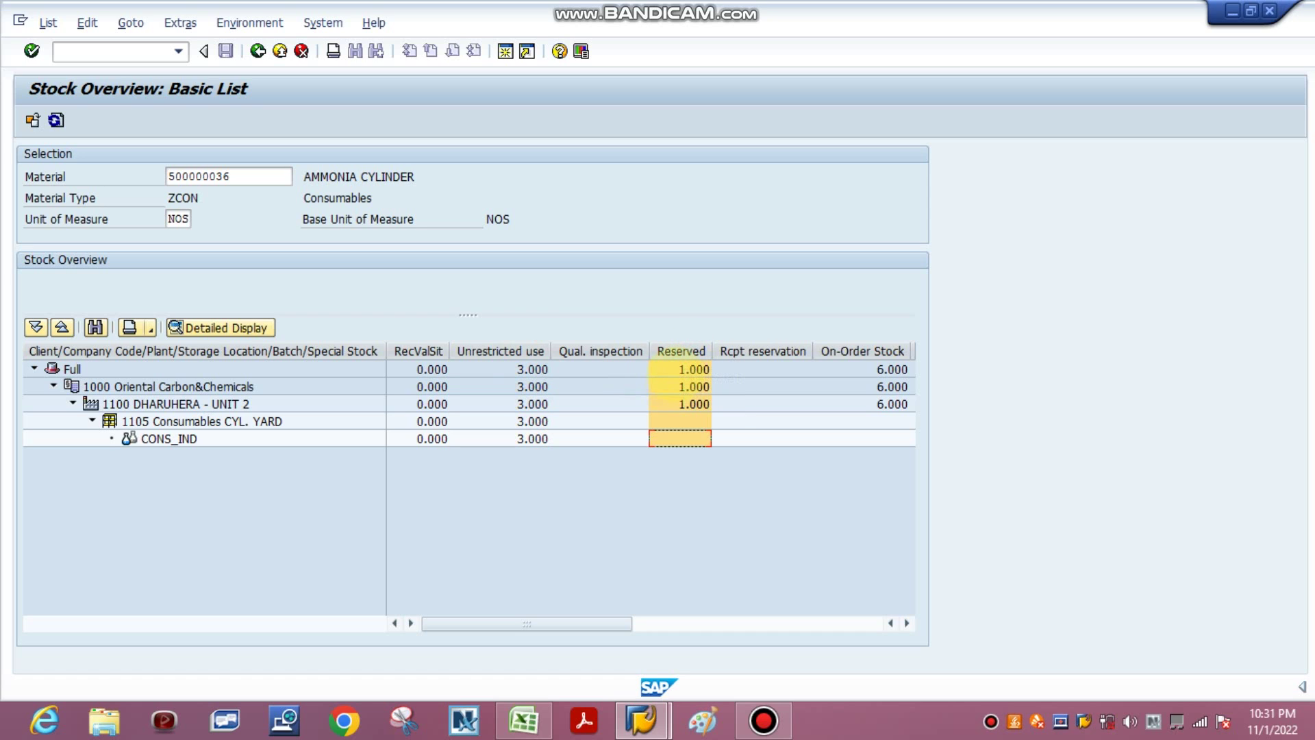
left_click(676, 373)
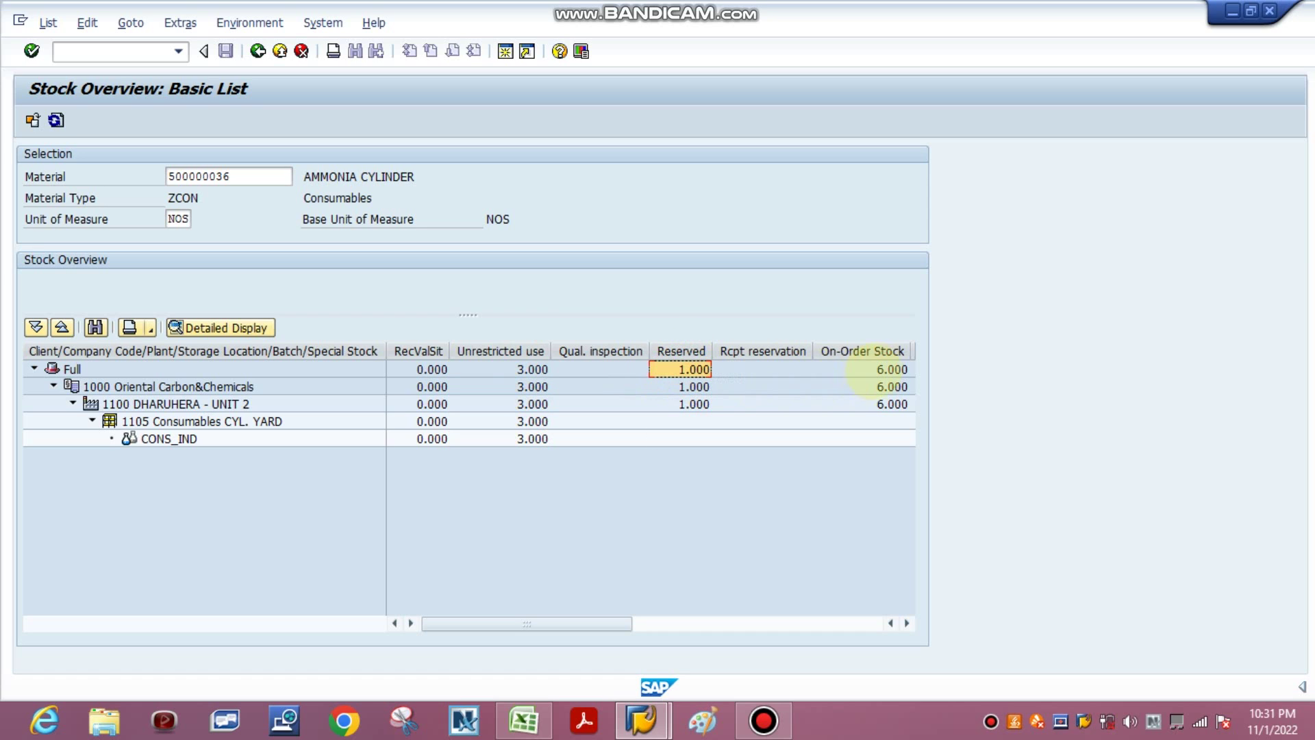
left_click(862, 350)
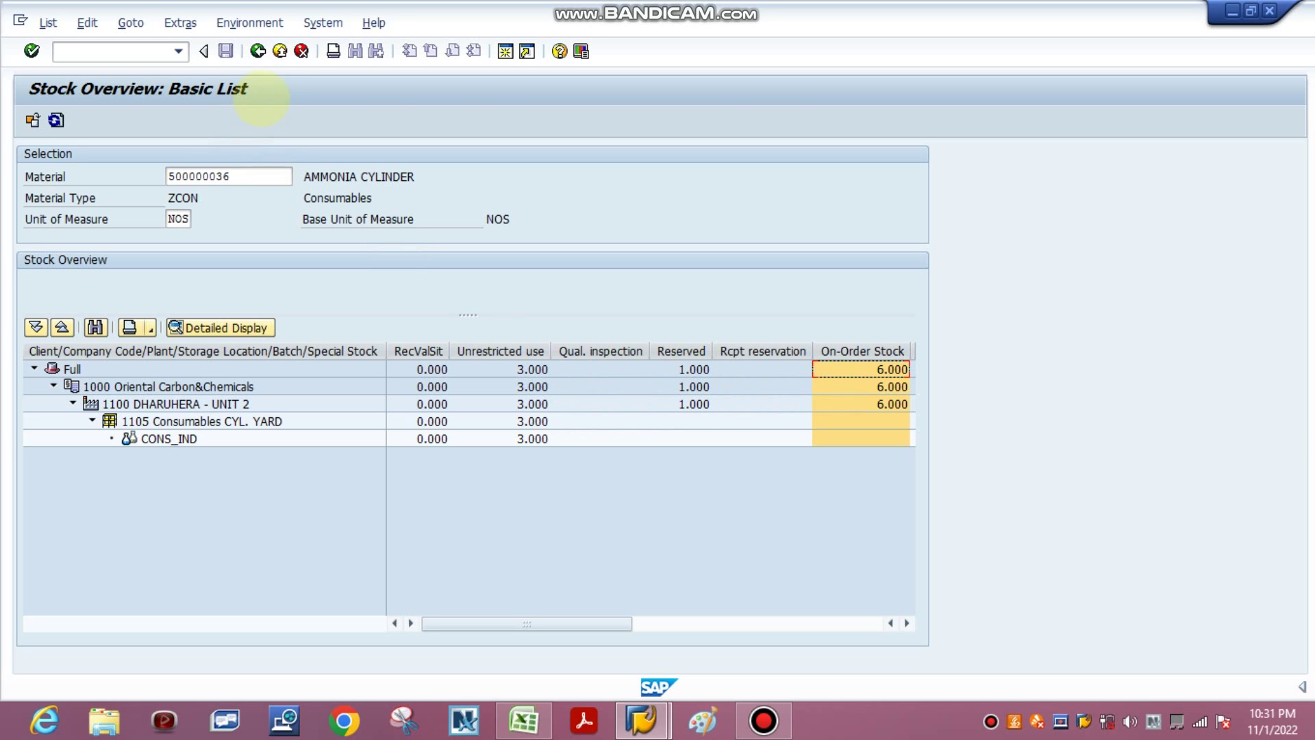
Open a new SAP session and start transaction MB5B
left_click(504, 51)
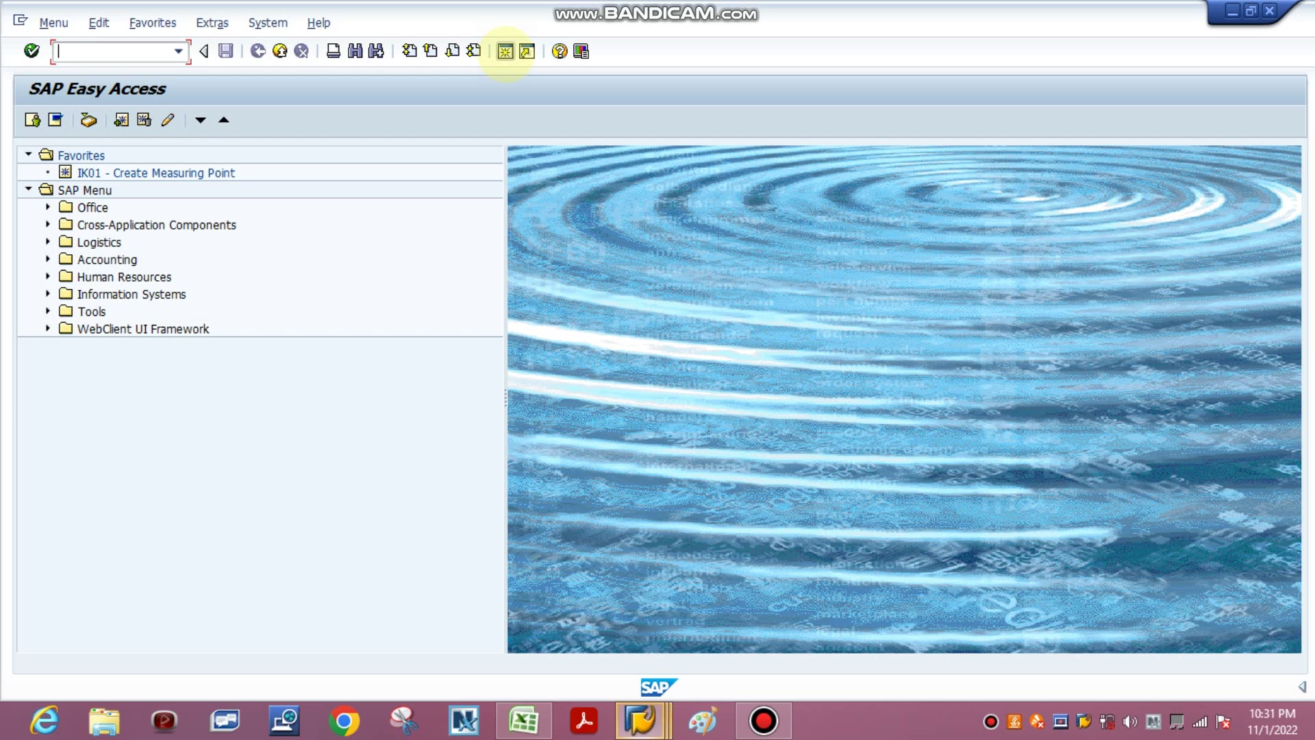
type("mb5b")
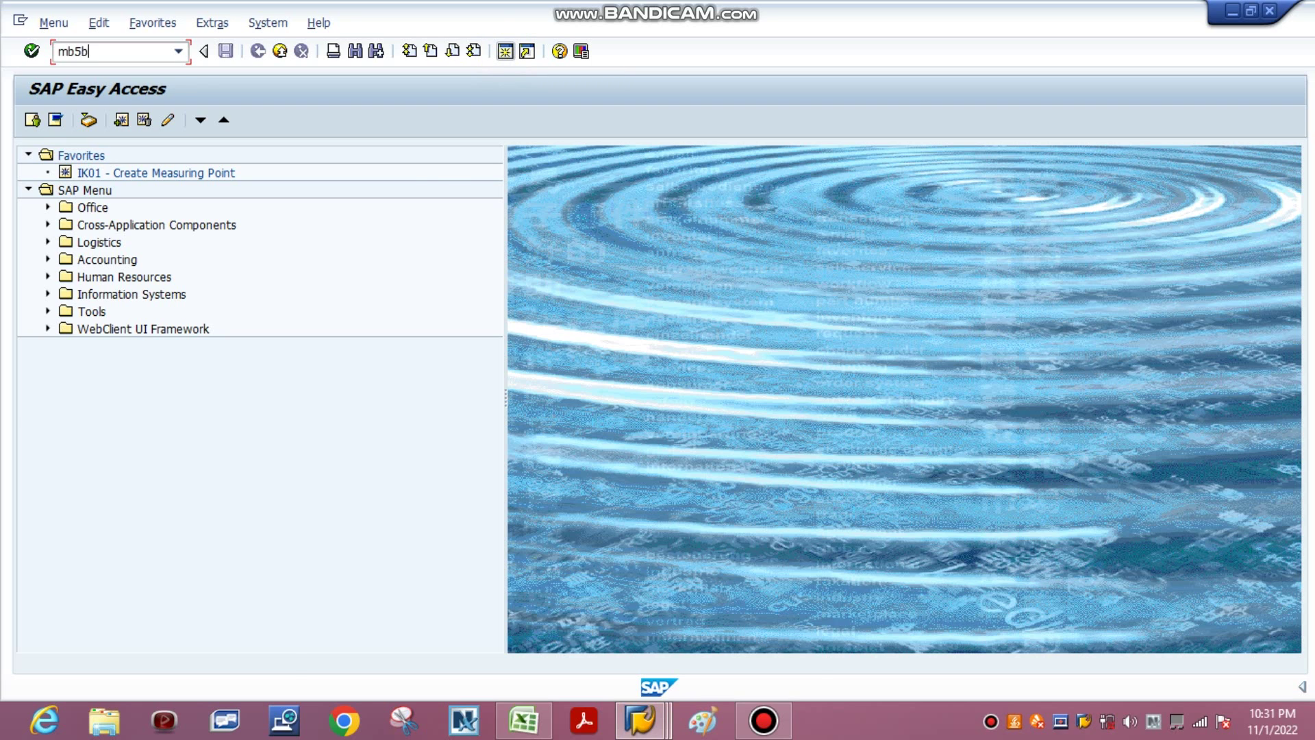
key("Return")
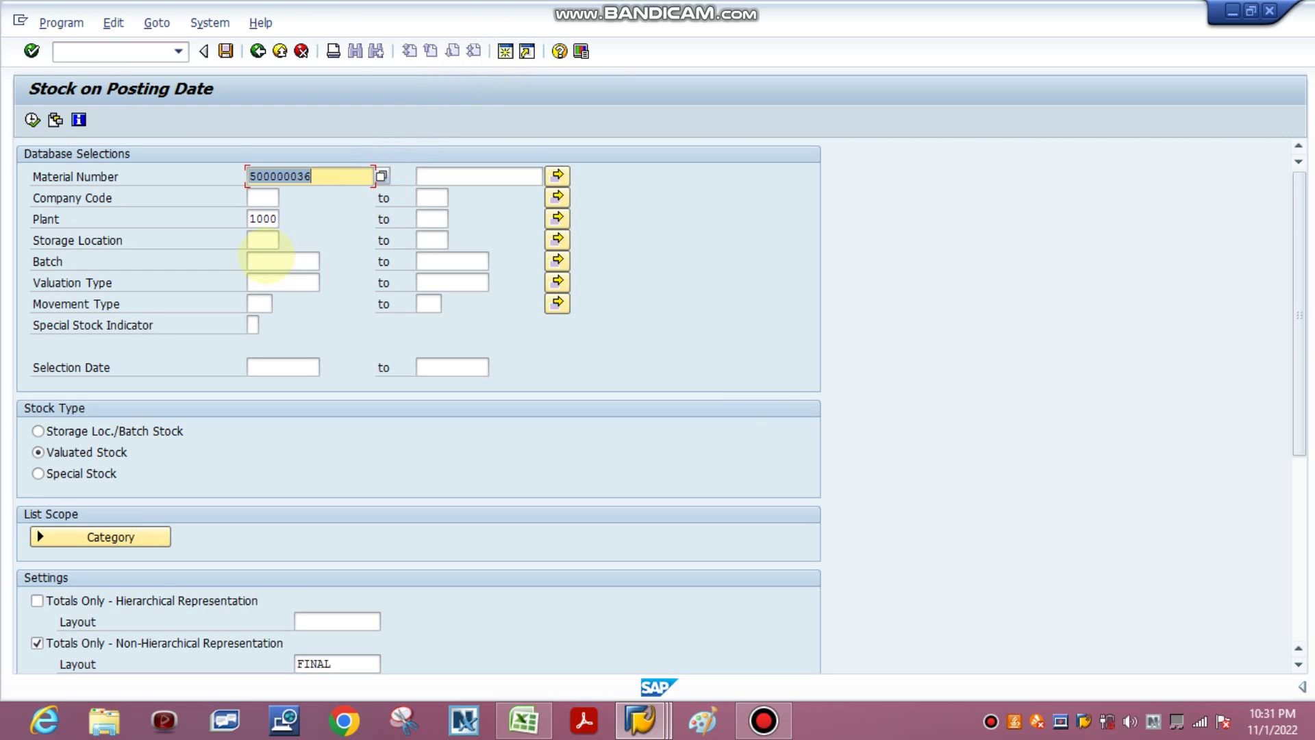
Run the posting-date stock report for material 500000036 in plants 1000 to 1100, and review the closing stock, total receipt and total issue quantities
left_click(432, 219)
type("1100")
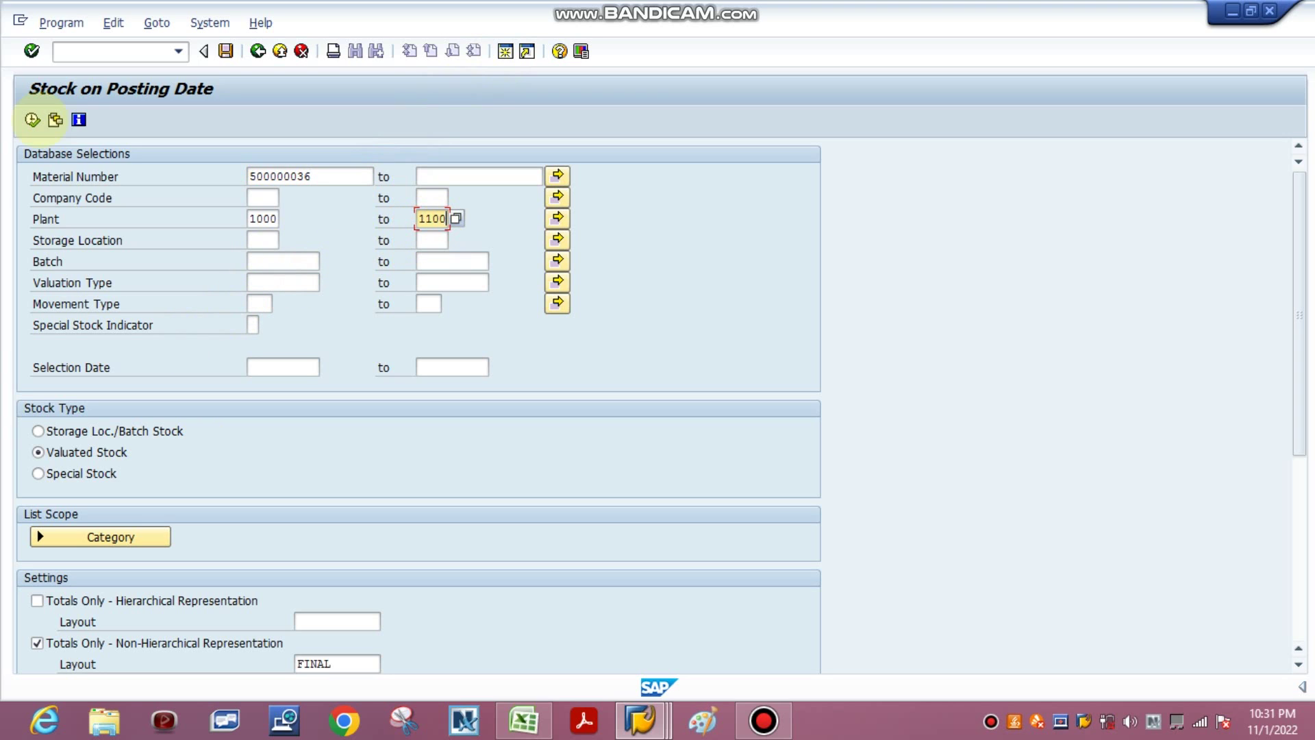
left_click(32, 120)
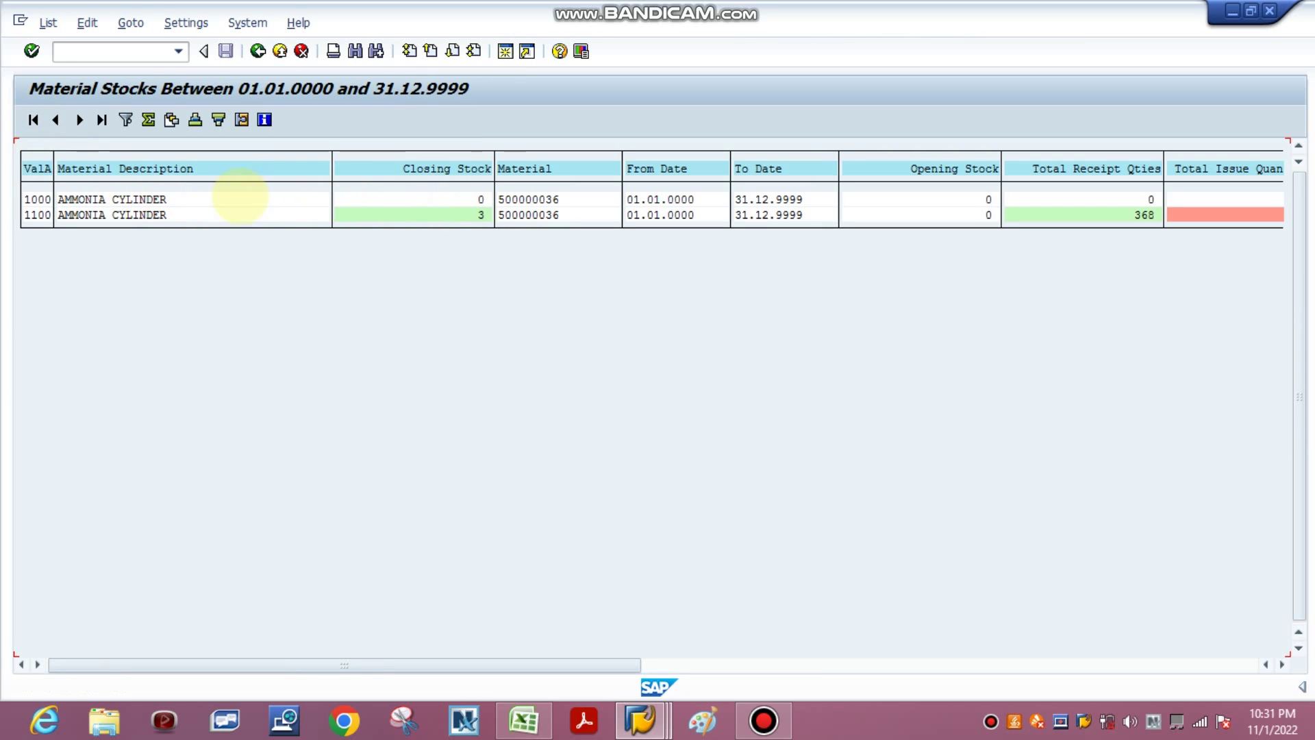
left_click(150, 213)
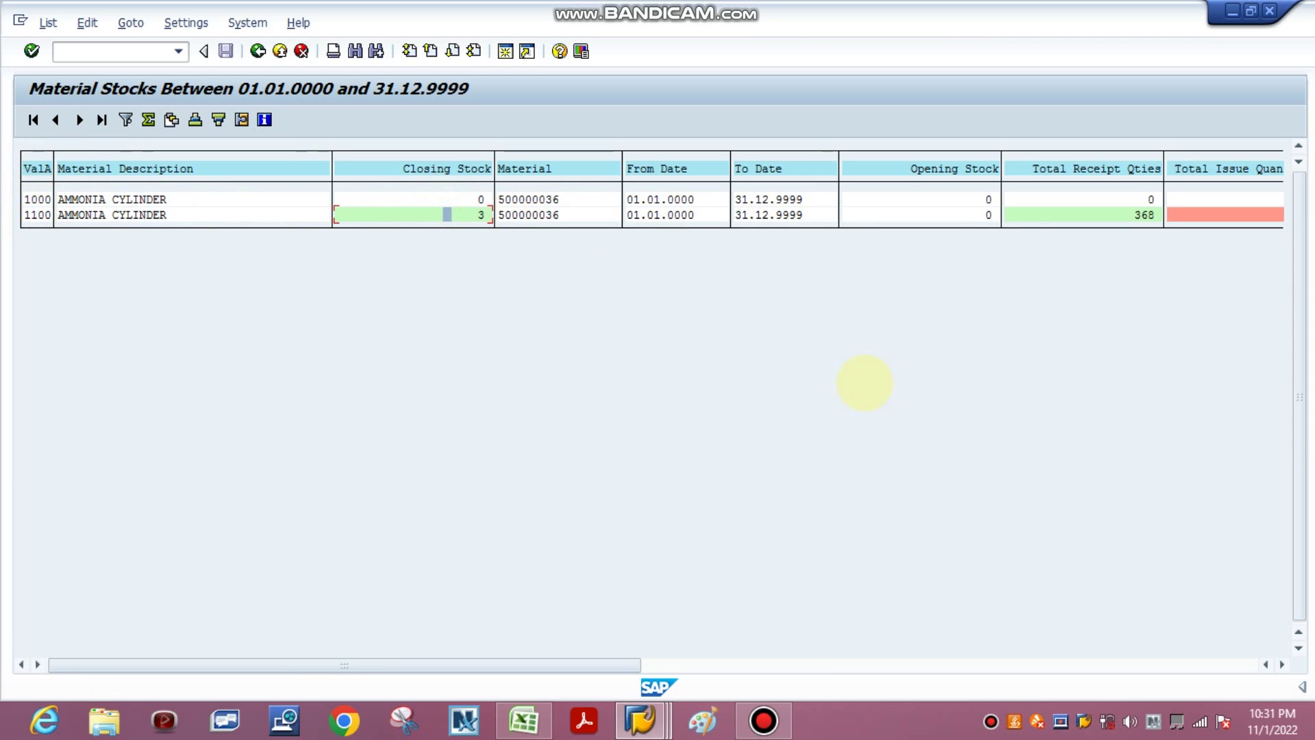
left_click_drag(569, 665, 756, 666)
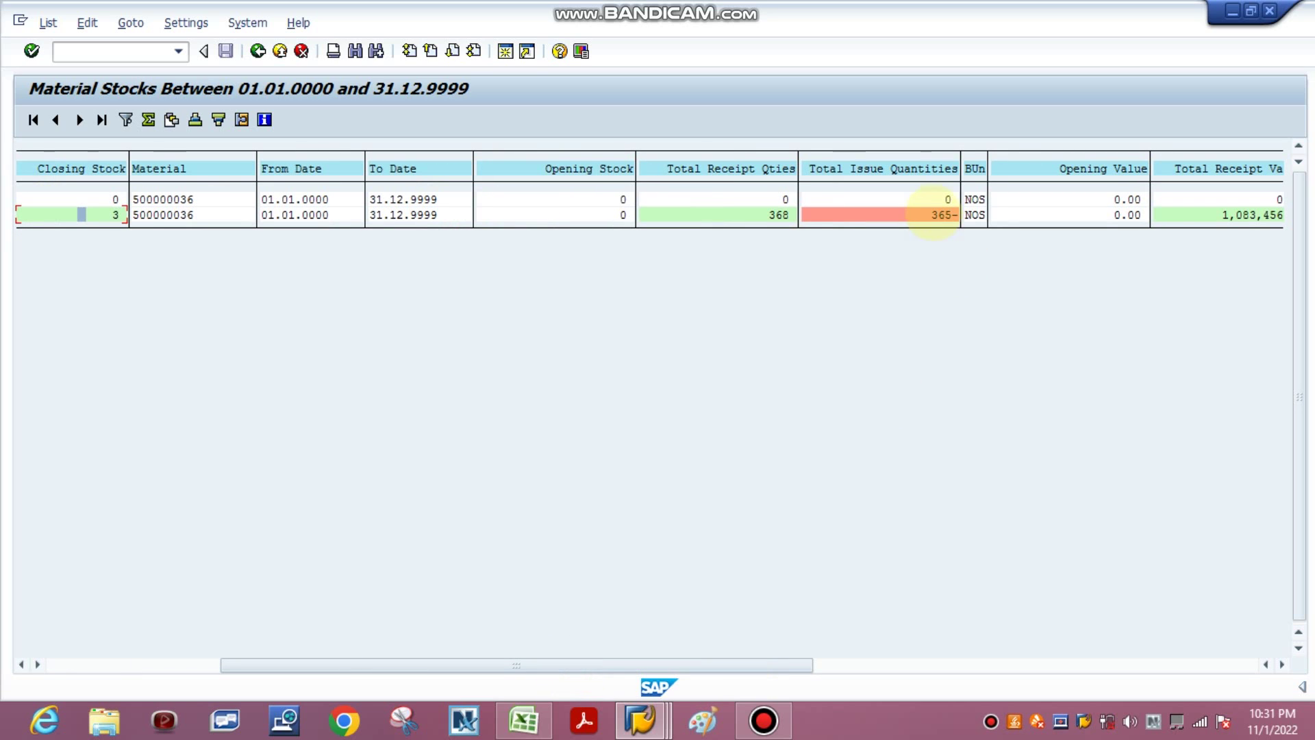
Examine the total issue quantity at plant 1100 and the receipt, issue and closing values of the stock report
left_click(874, 215)
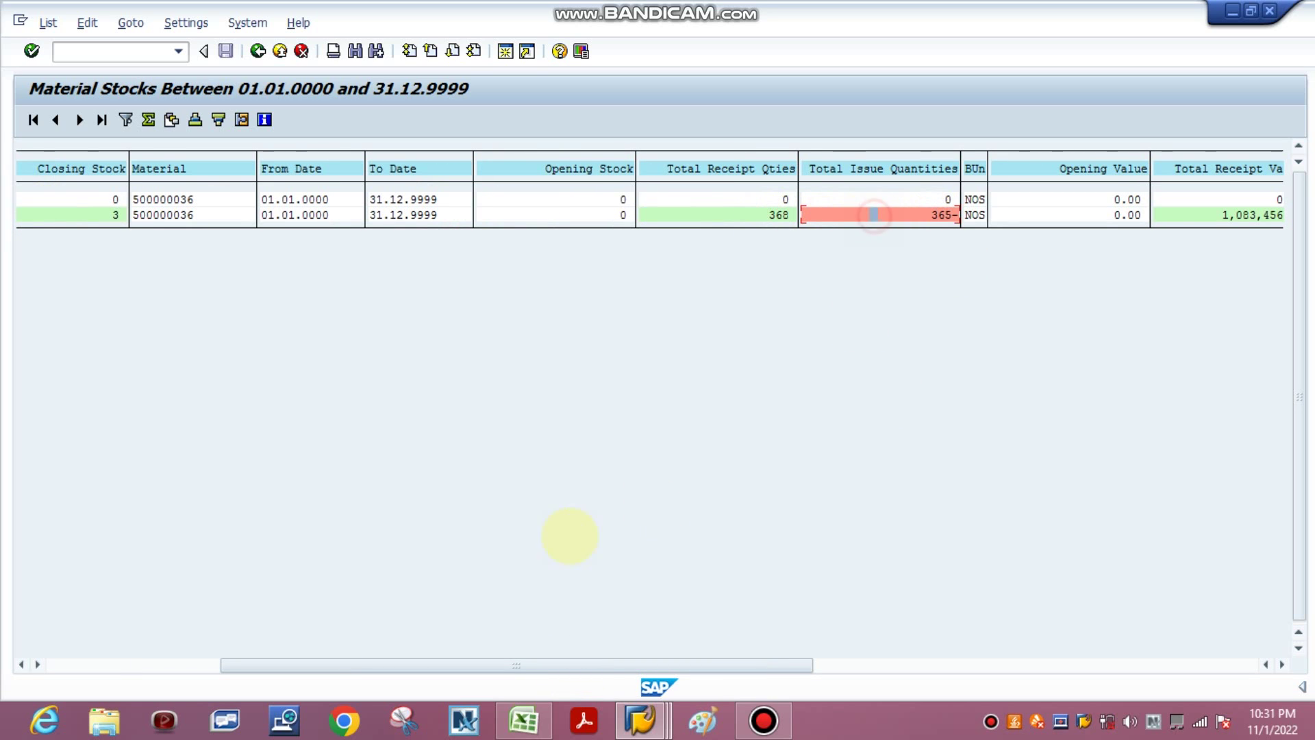
left_click_drag(649, 663, 1114, 669)
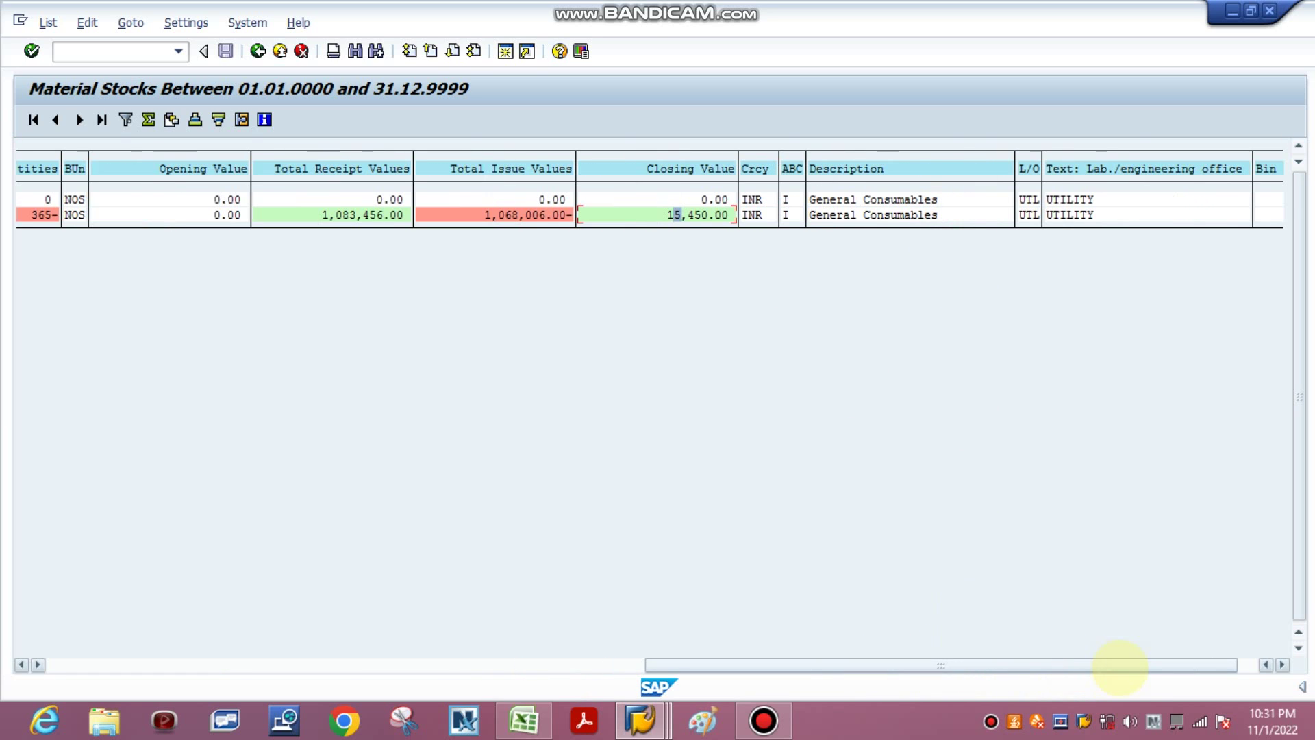
left_click(436, 664)
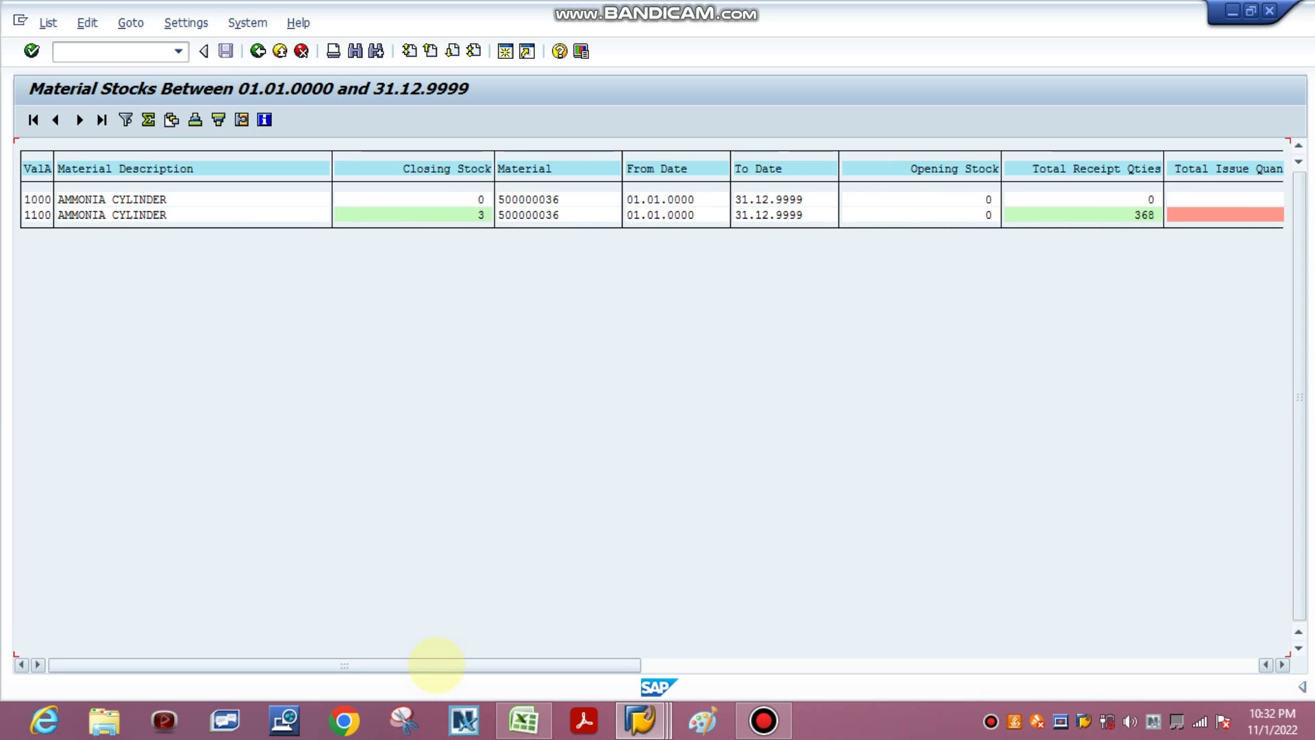
left_click(1096, 665)
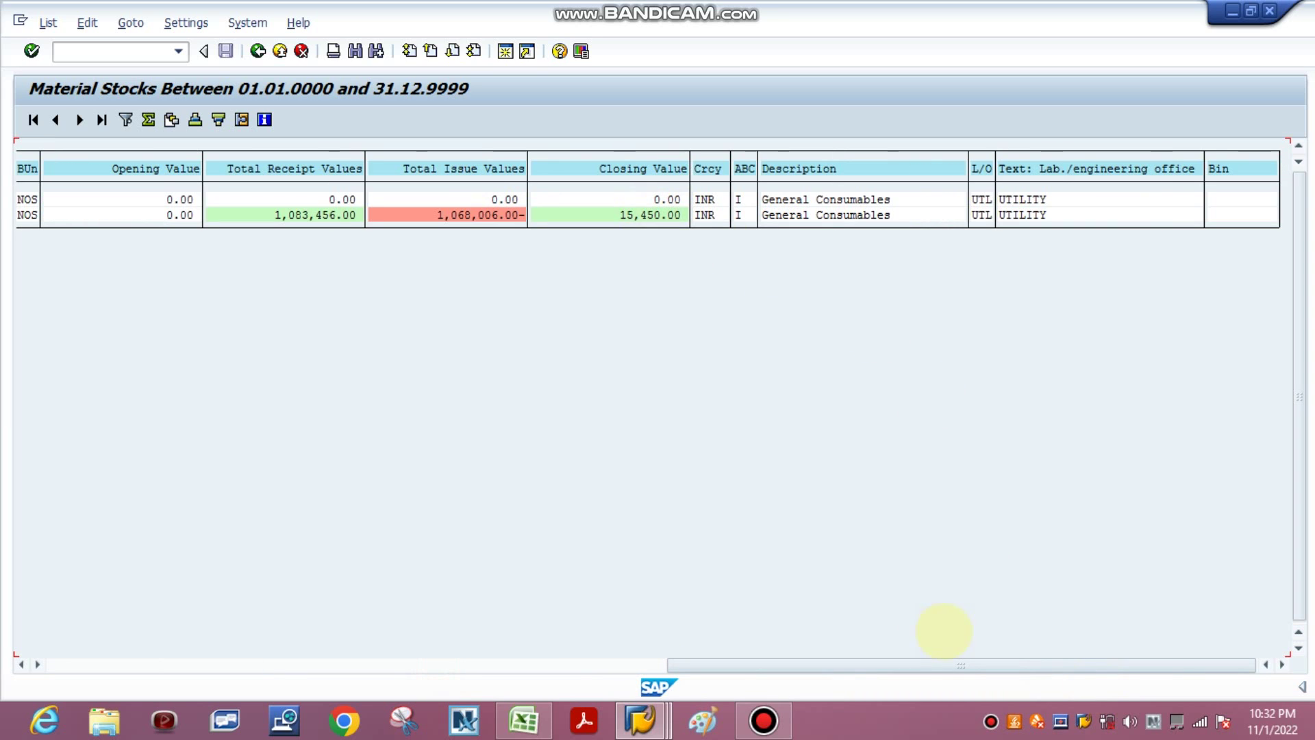
left_click_drag(945, 665, 285, 654)
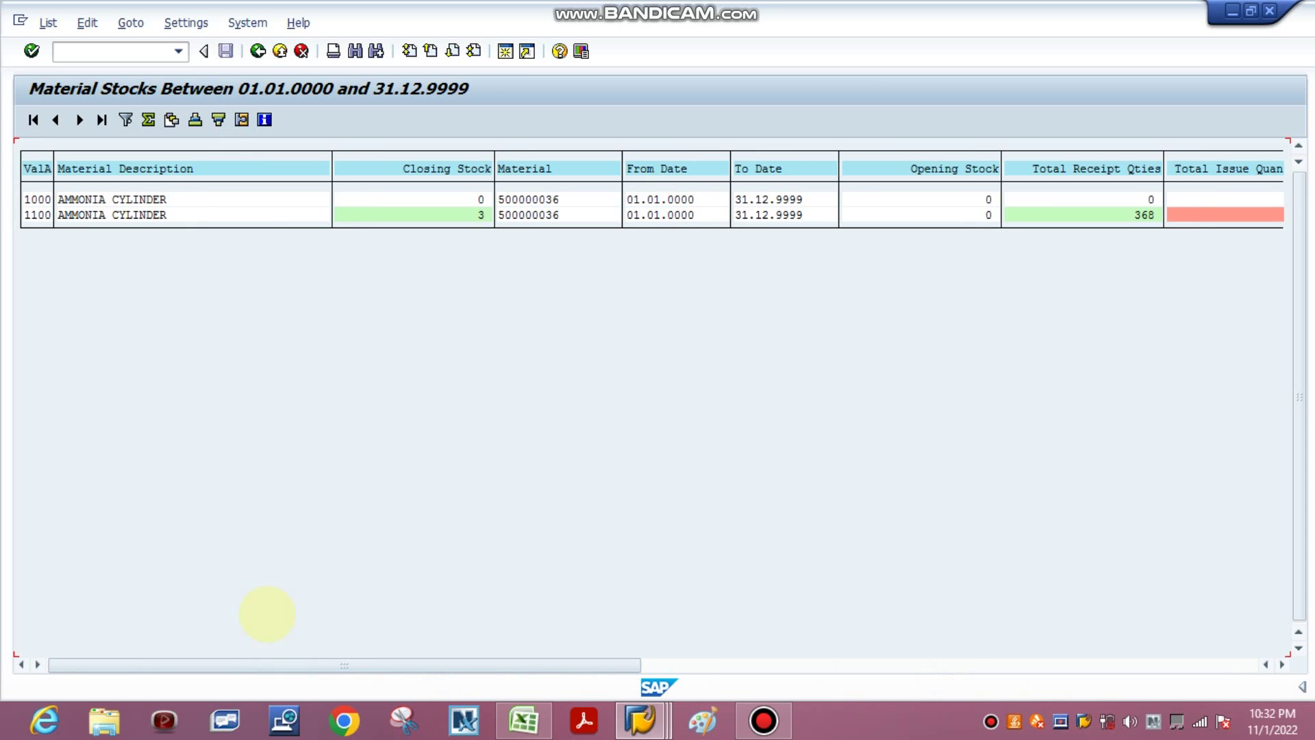
Return the posting-date report, the MM03 material display and the MMBE stock overview sessions to their initial selection screens
left_click(257, 51)
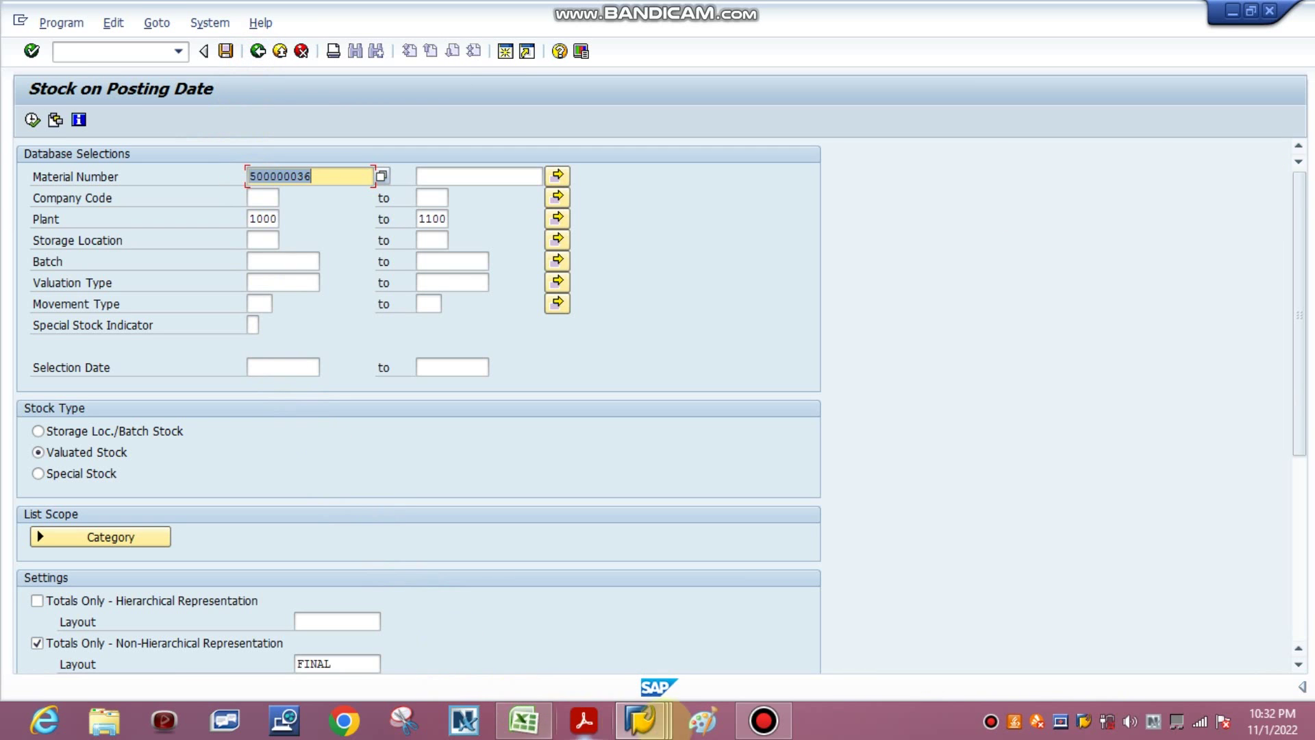
mouse_move(640, 719)
left_click(452, 569)
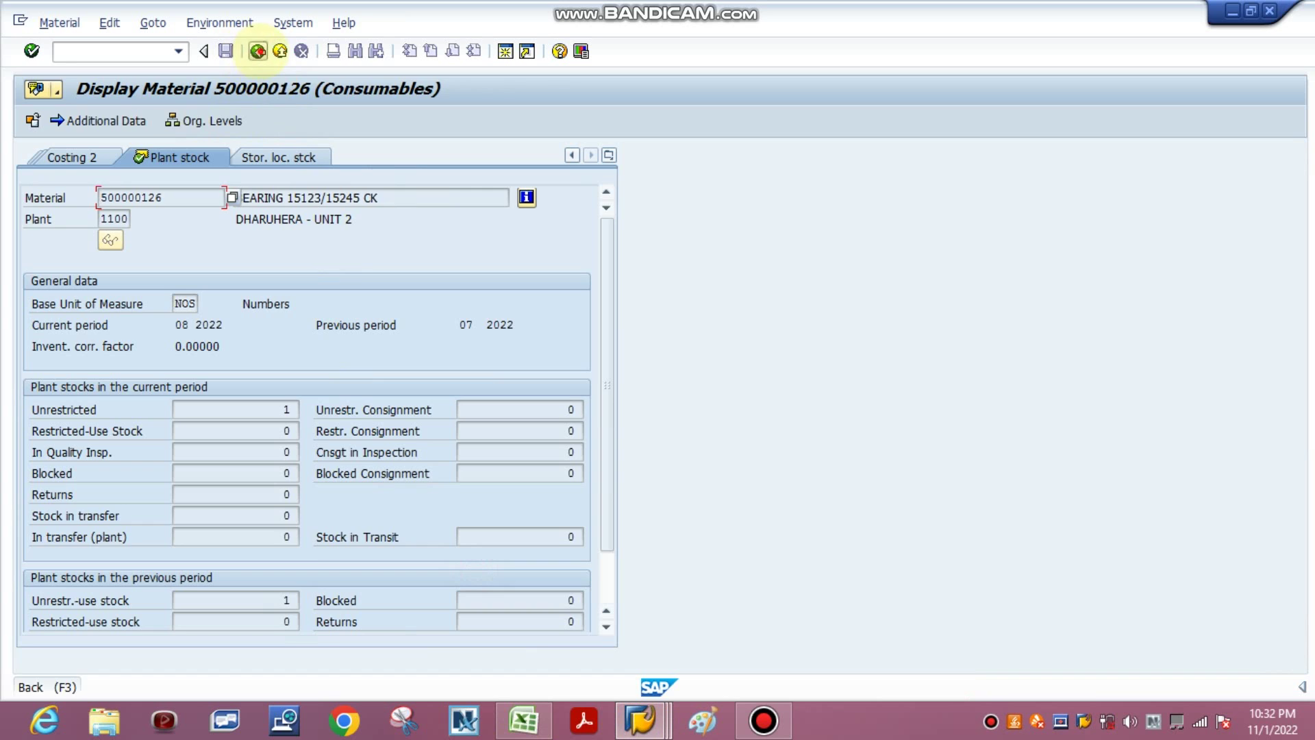
left_click(258, 50)
mouse_move(639, 719)
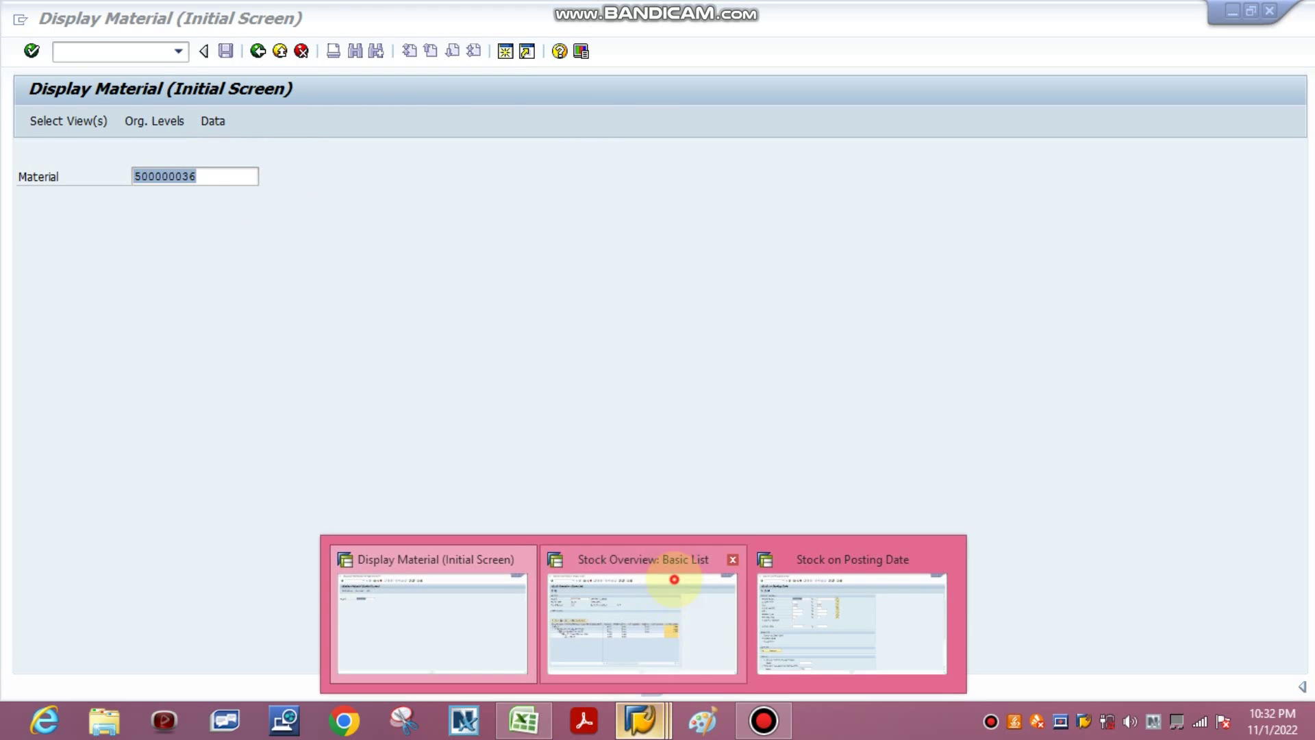
left_click(672, 578)
left_click(258, 51)
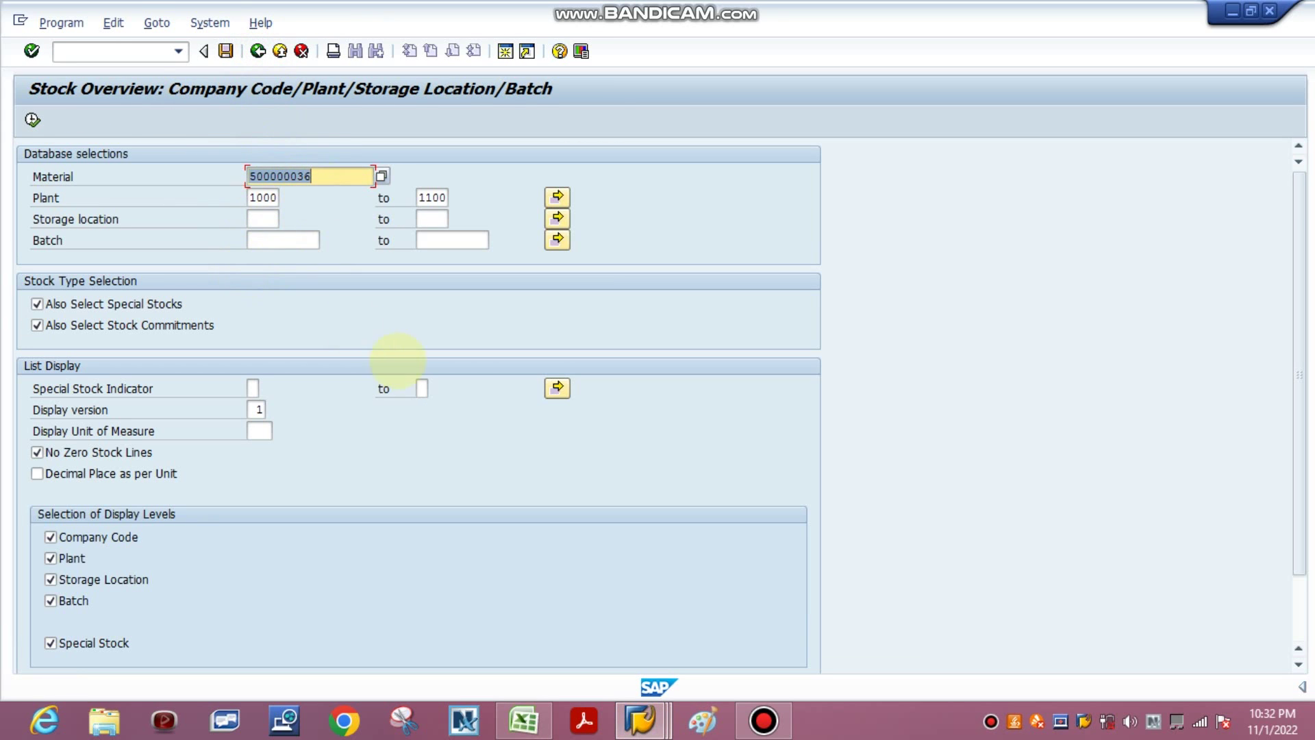
Switch to the Stock on Posting Date session and restart transaction MB5B
mouse_move(639, 719)
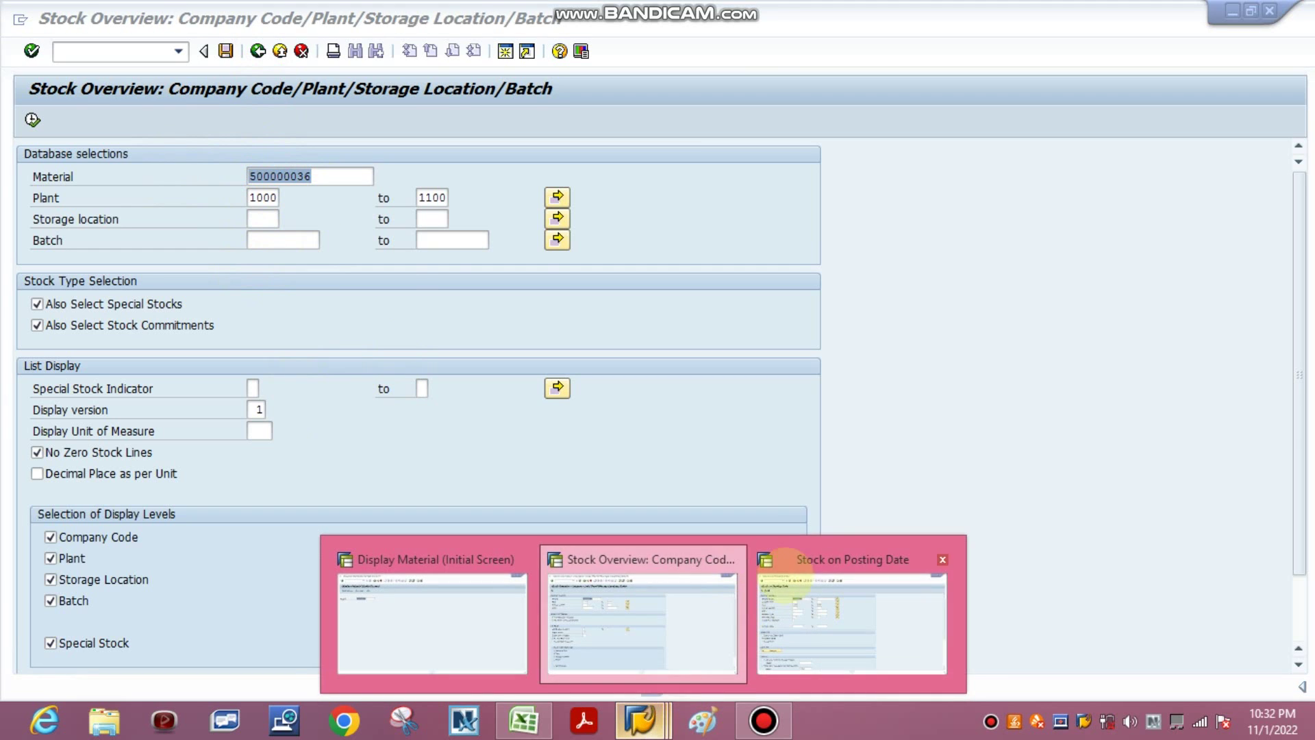
left_click(801, 572)
left_click(258, 52)
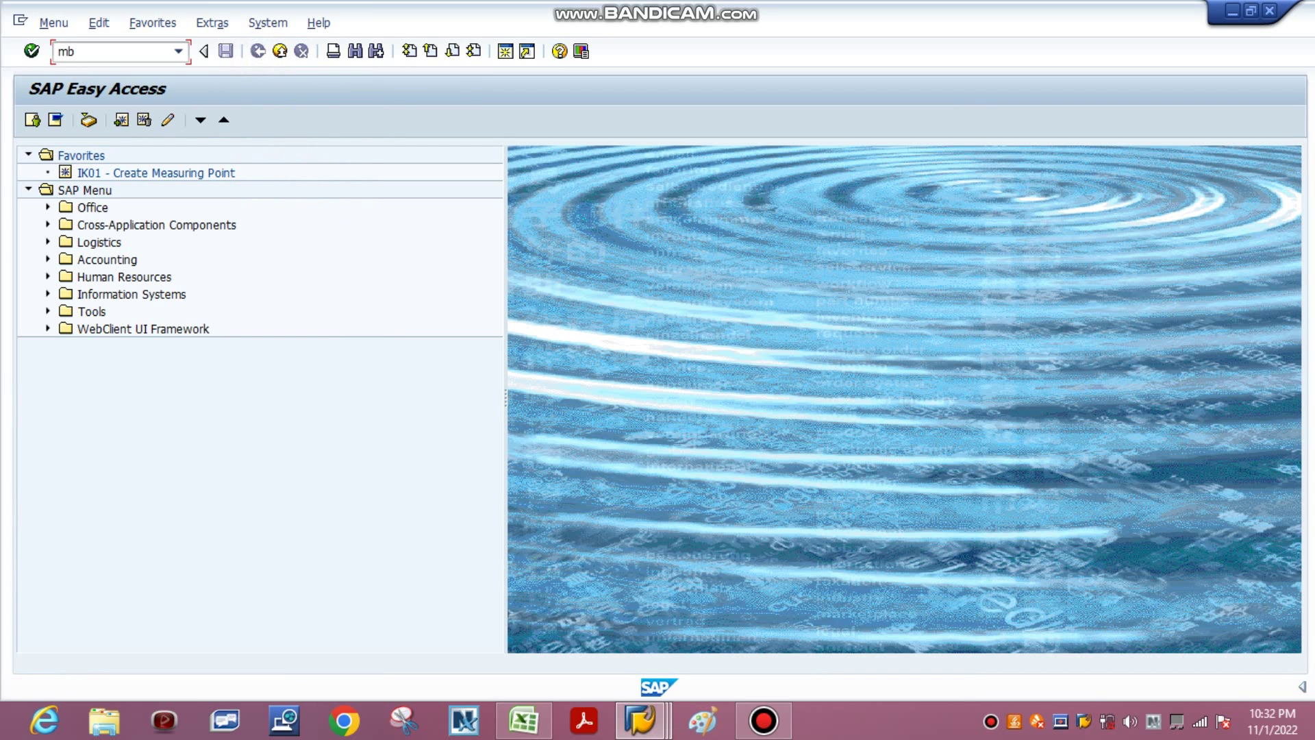
key("Return")
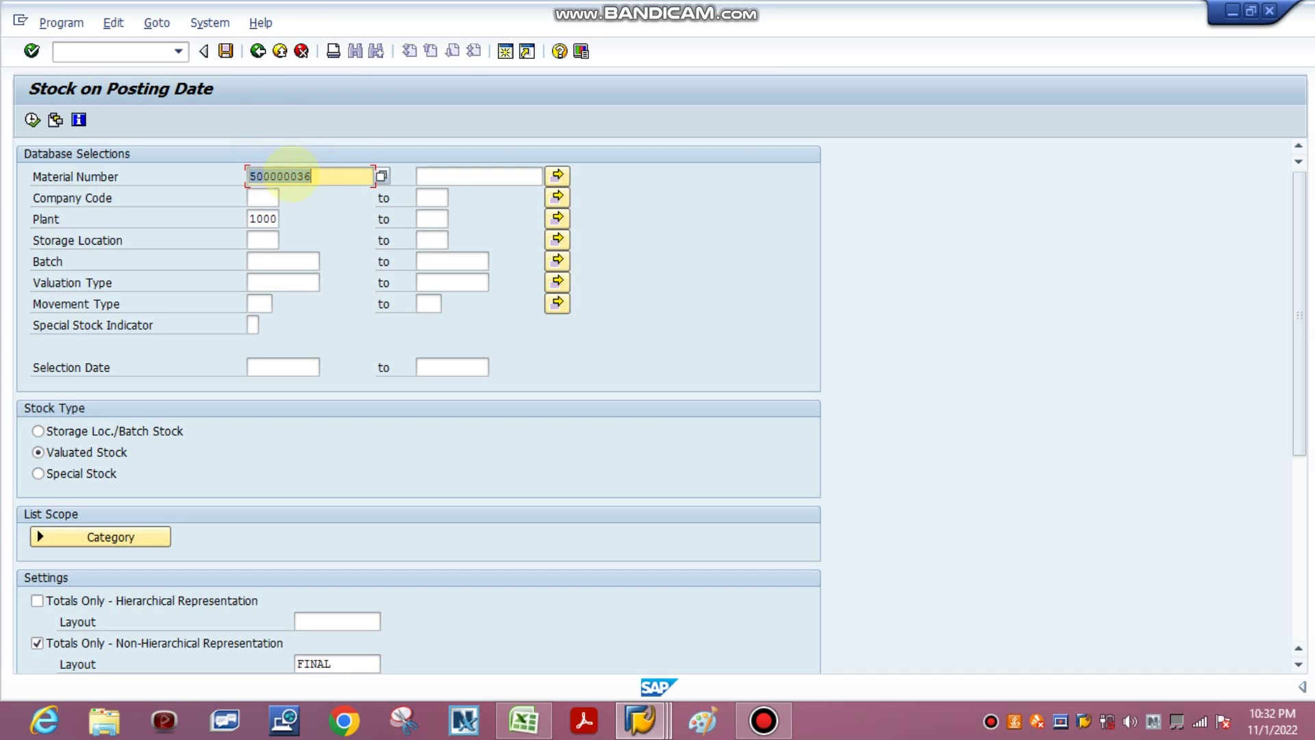
Switch to the Excel material list and copy code 500000126 of BEARING 15123/15245 CK
left_click(523, 719)
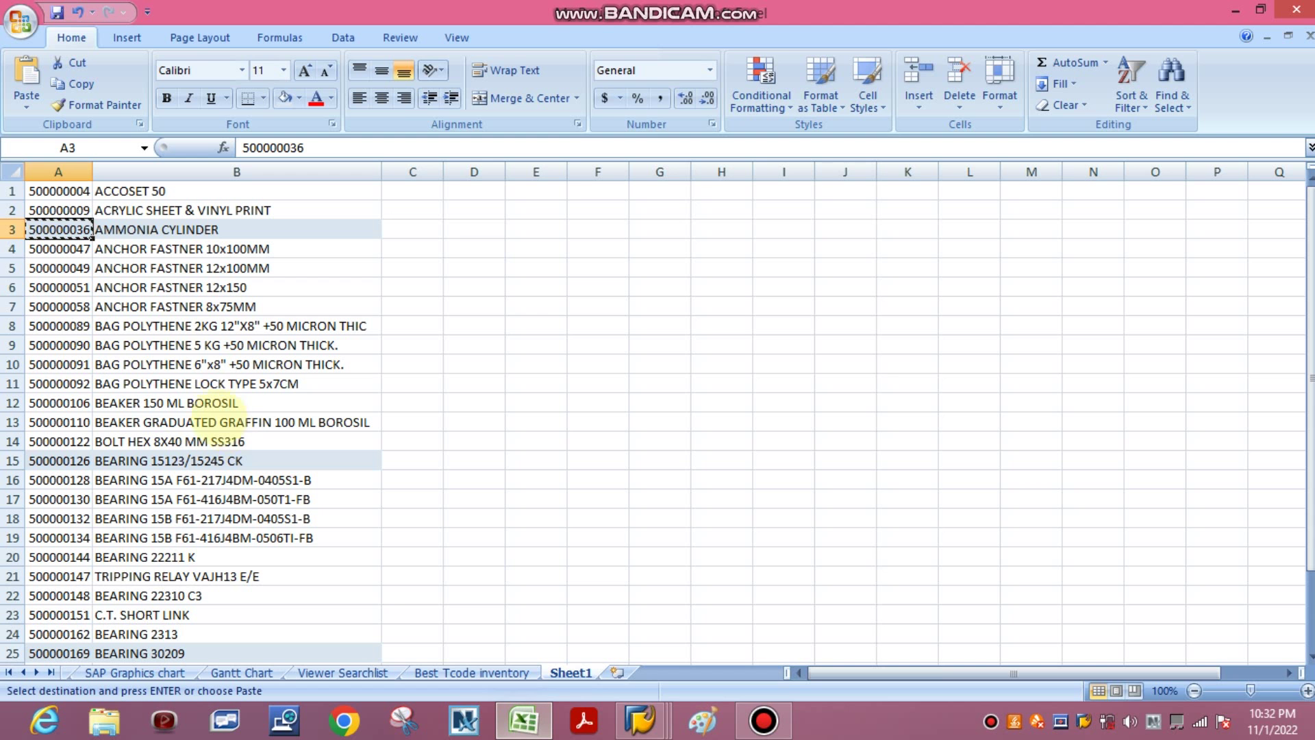
left_click(58, 460)
key("ctrl+c")
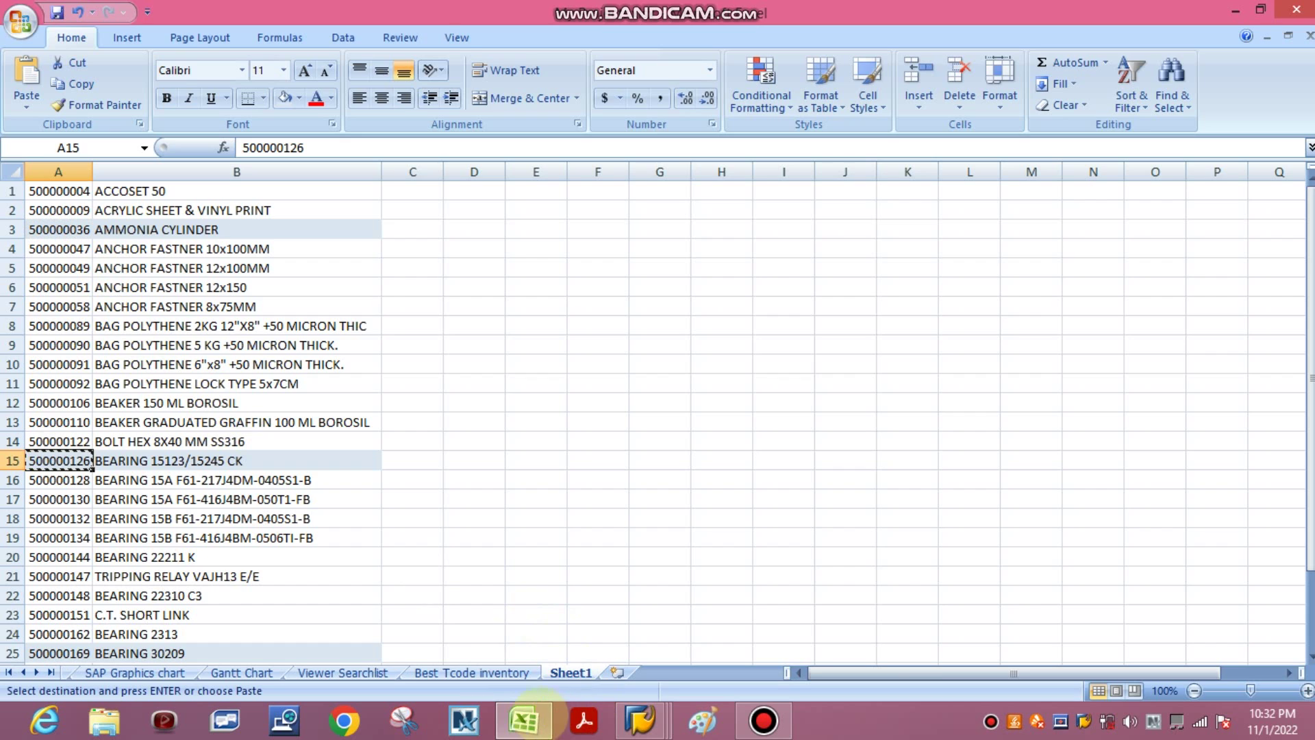
Try to run the SAP posting-date report for material range 500000036 to 500000126 in plants 1000 to 1100, and stop the transaction
left_click(540, 711)
left_click(449, 176)
key("ctrl+v")
left_click(432, 219)
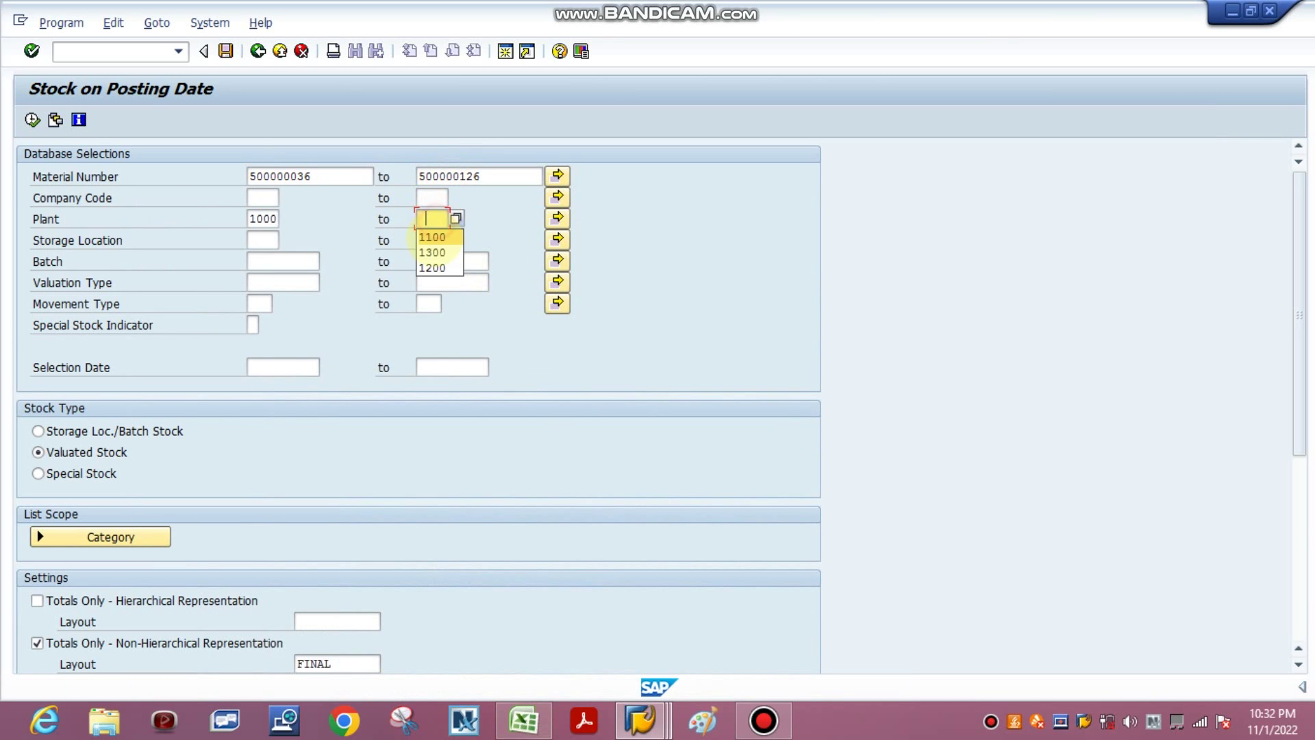
left_click(432, 237)
left_click(32, 120)
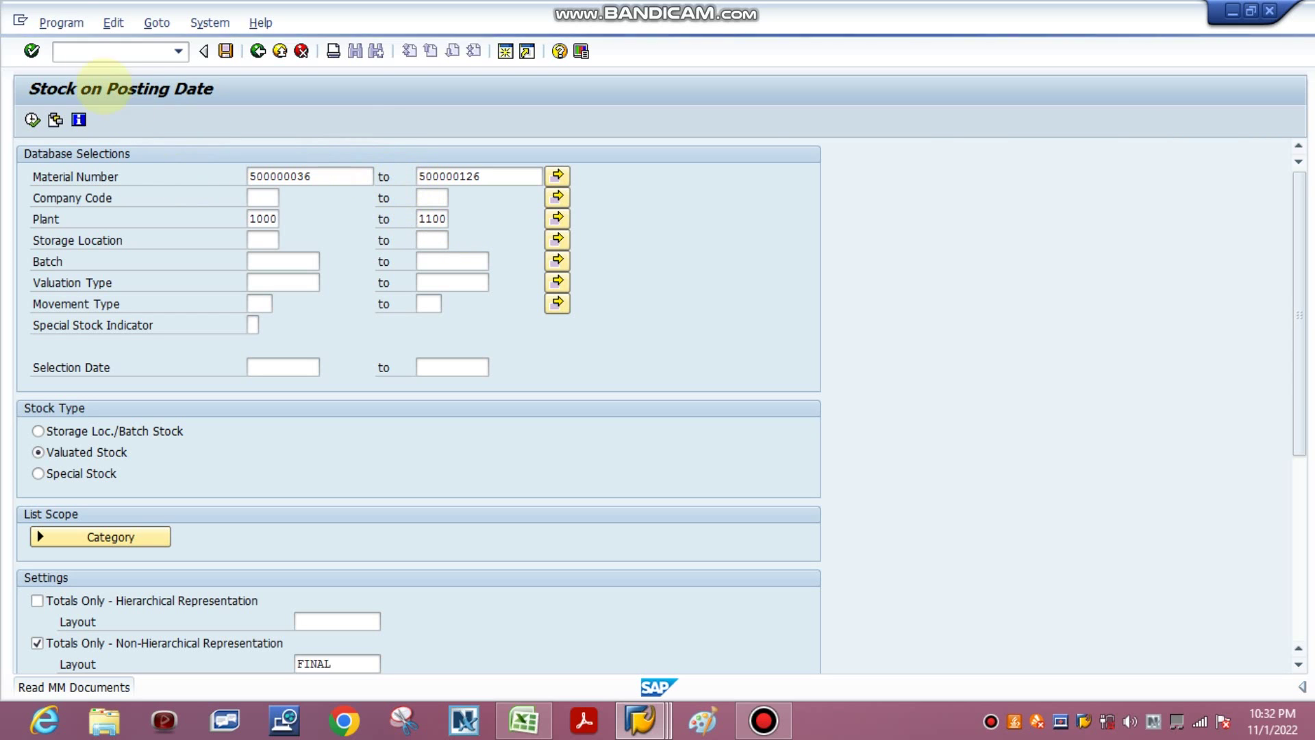
left_click(21, 20)
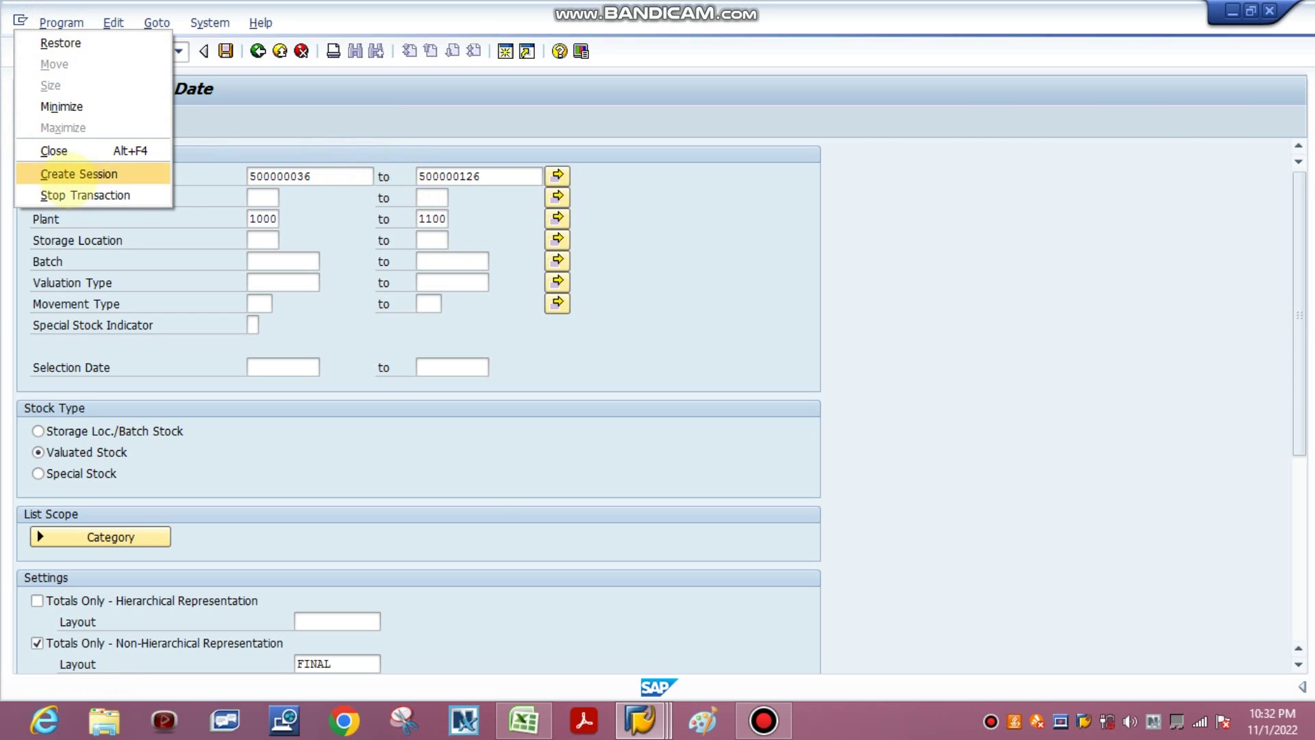
left_click(85, 195)
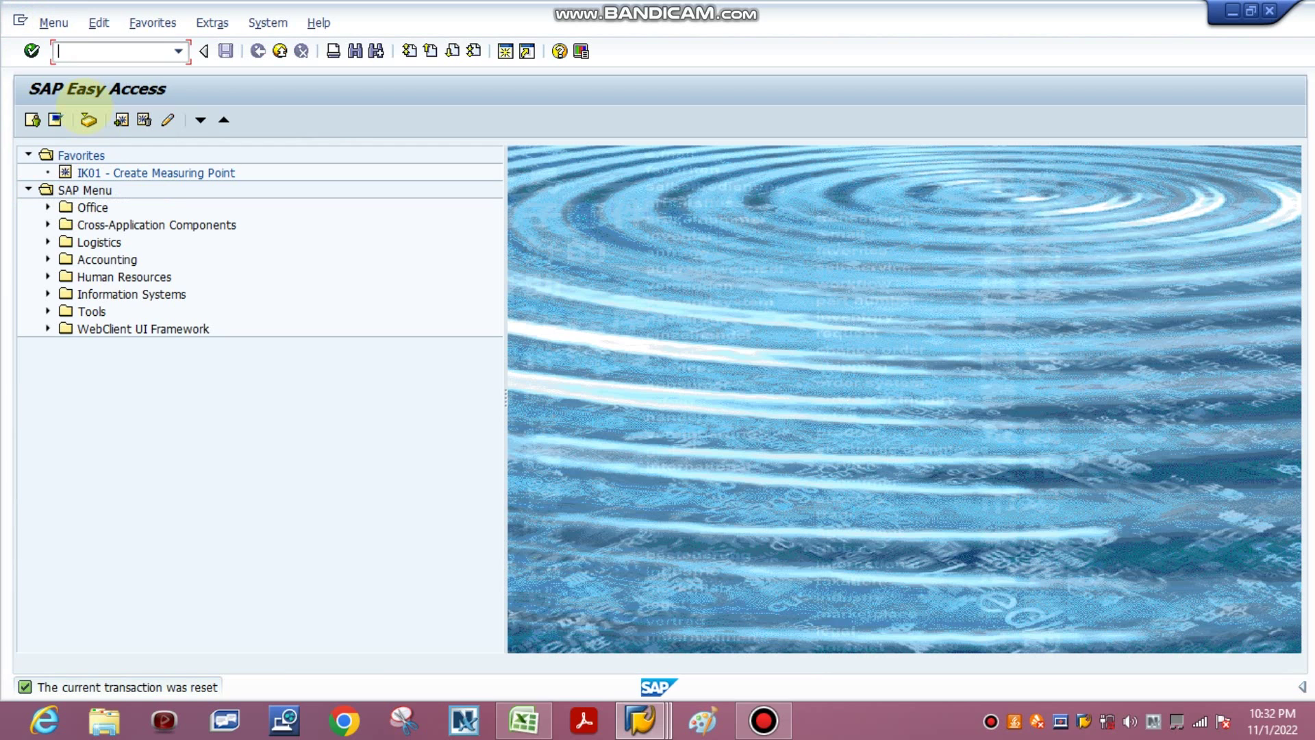
Start transaction MB5B and add material 500000126 as a second single value after 500000036
type("mb5b")
key("Return")
left_click(557, 175)
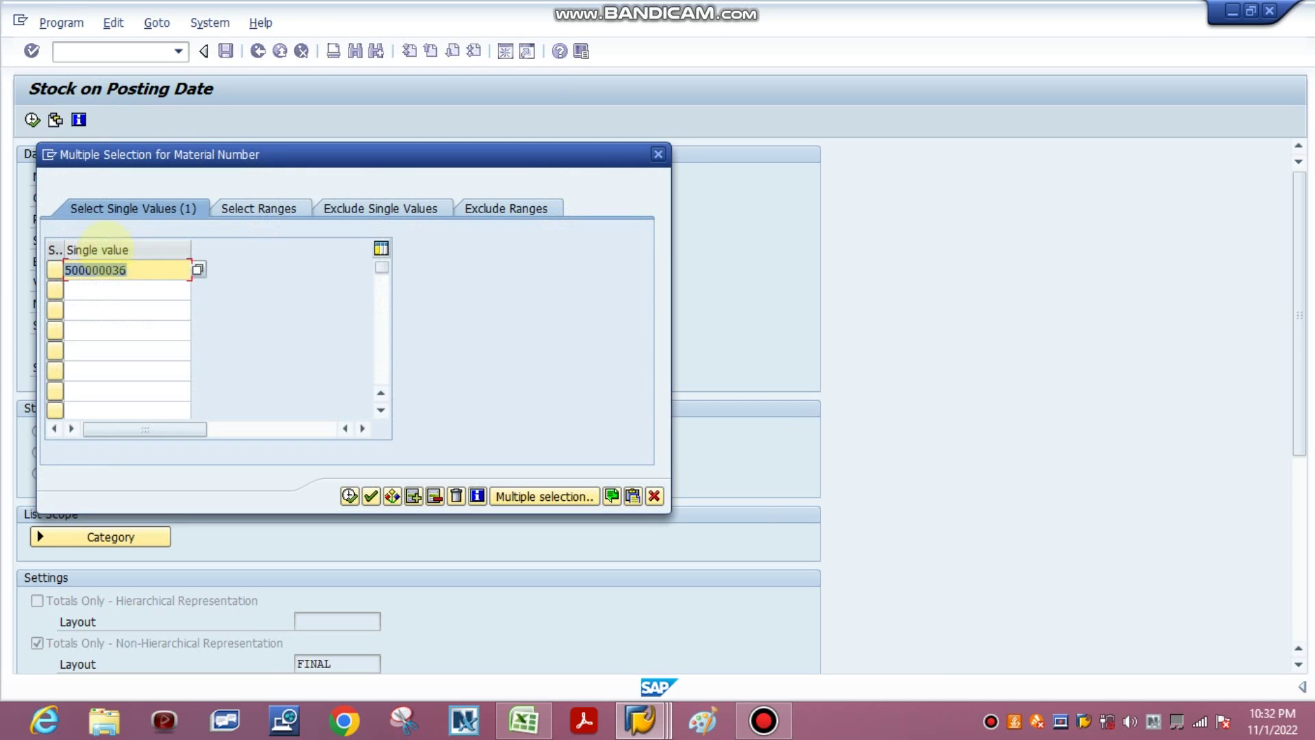
left_click(100, 290)
key("ctrl+v")
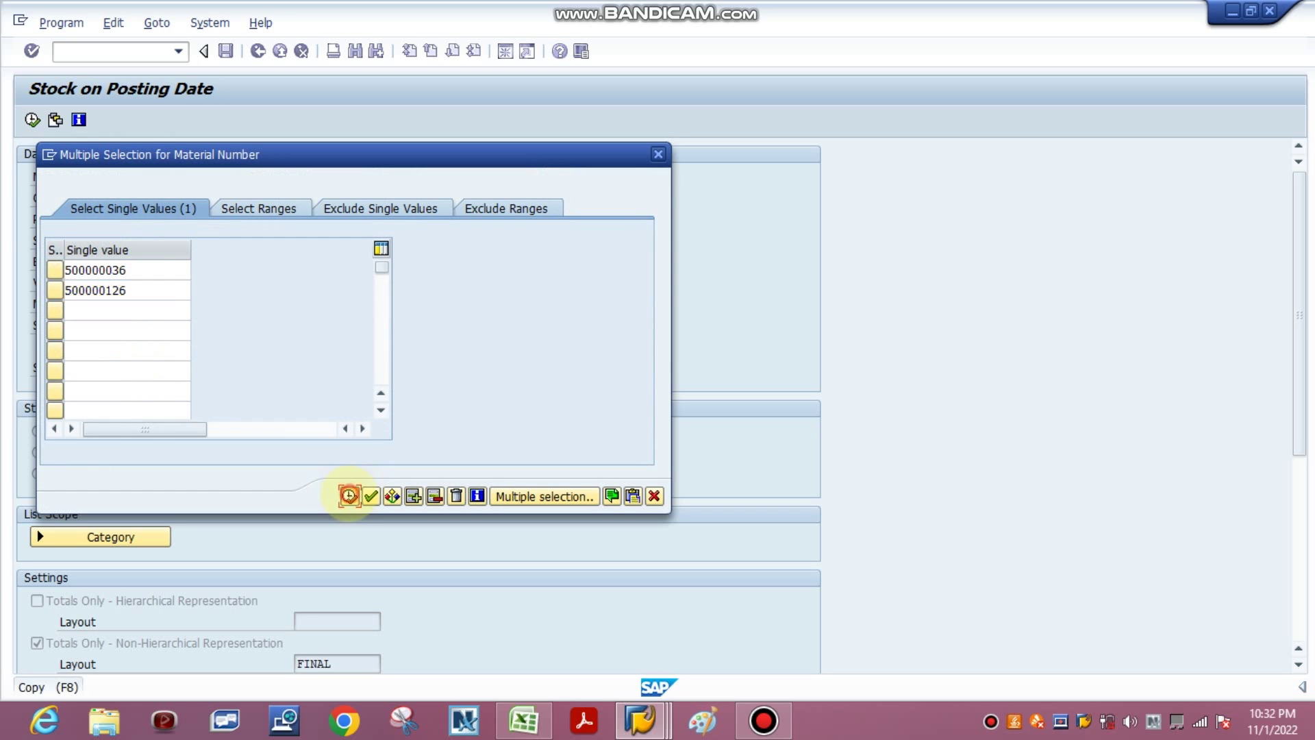
left_click(349, 496)
Set the upper plant limit to 1100 and run the posting-date stock report for both materials
left_click(432, 218)
type("1100")
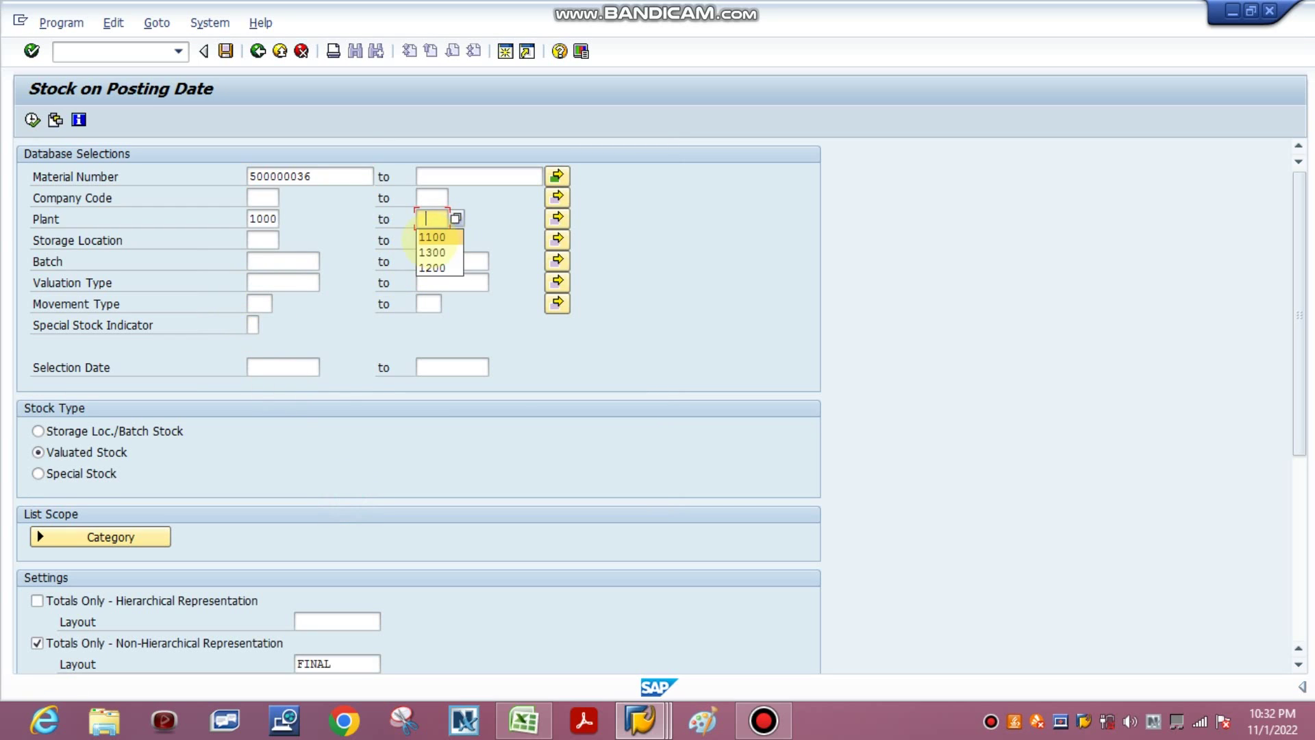
left_click(32, 120)
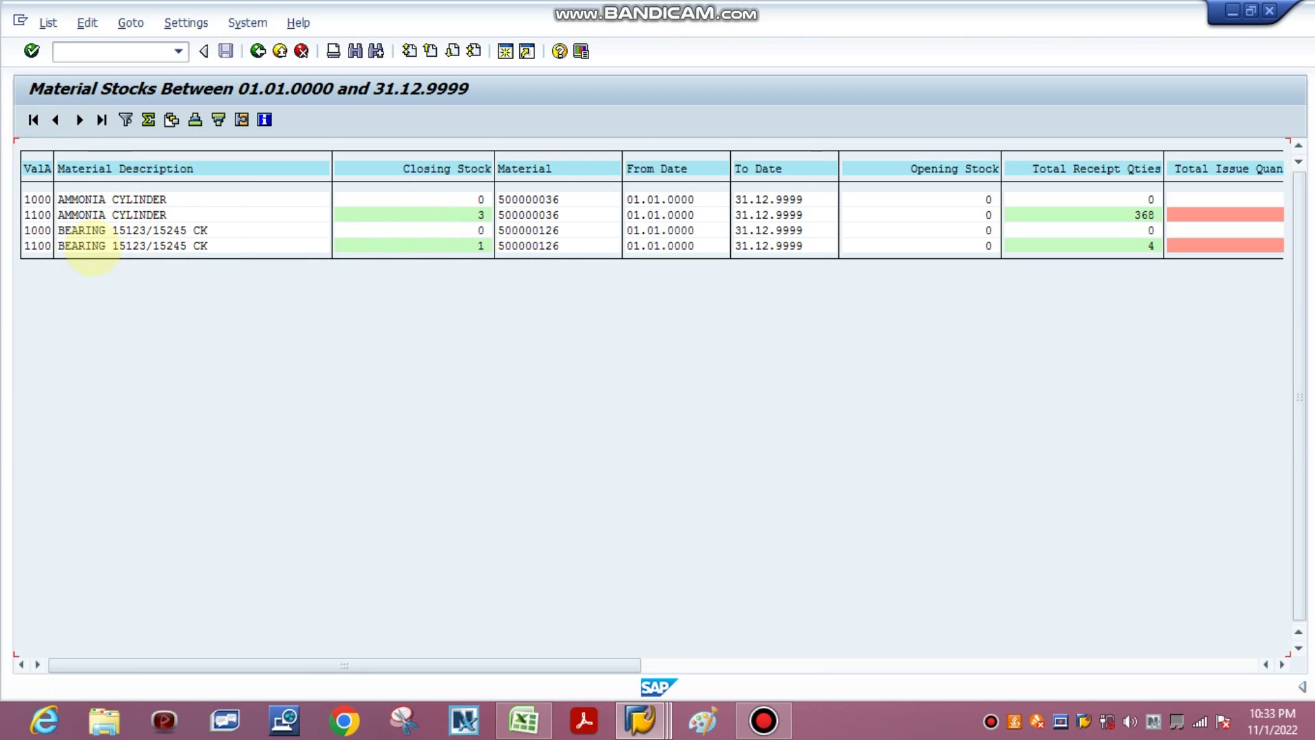
Examine both materials' closing stock, receipt and issue quantities and stock values, and return to the report selection screen
left_click(96, 245)
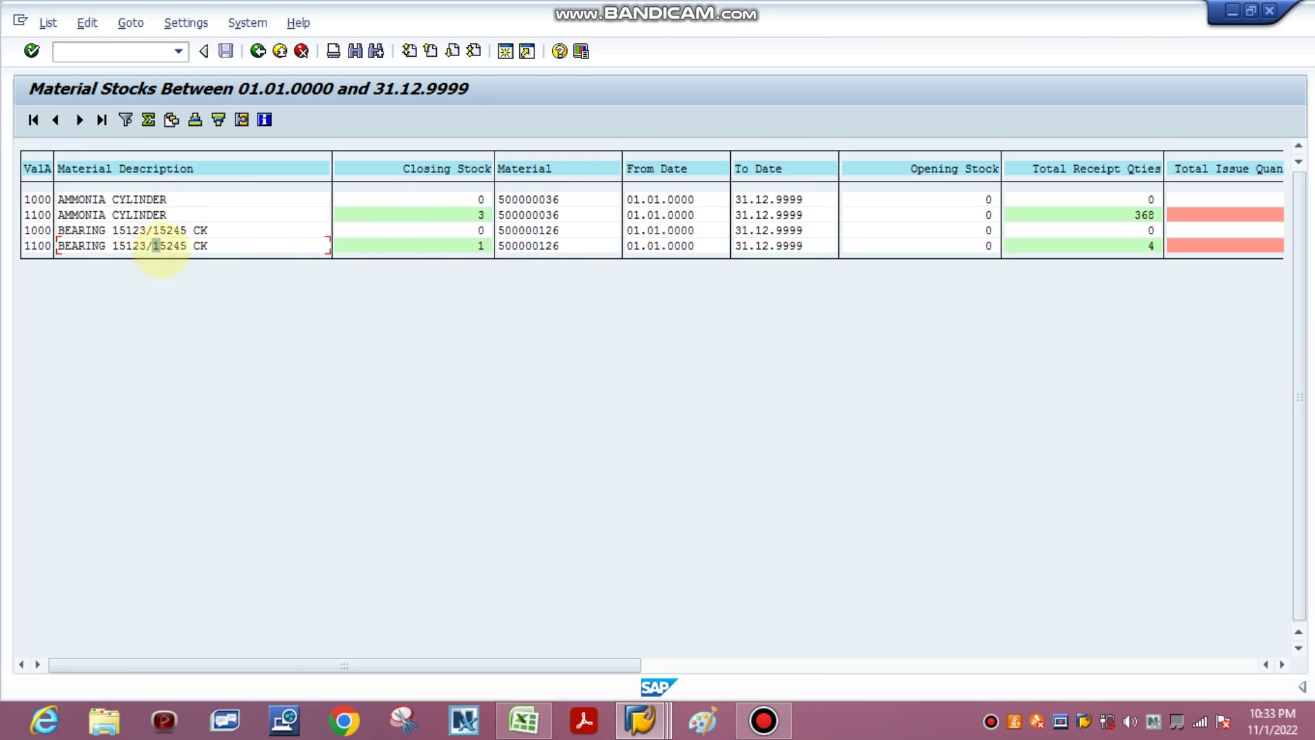
left_click(479, 246)
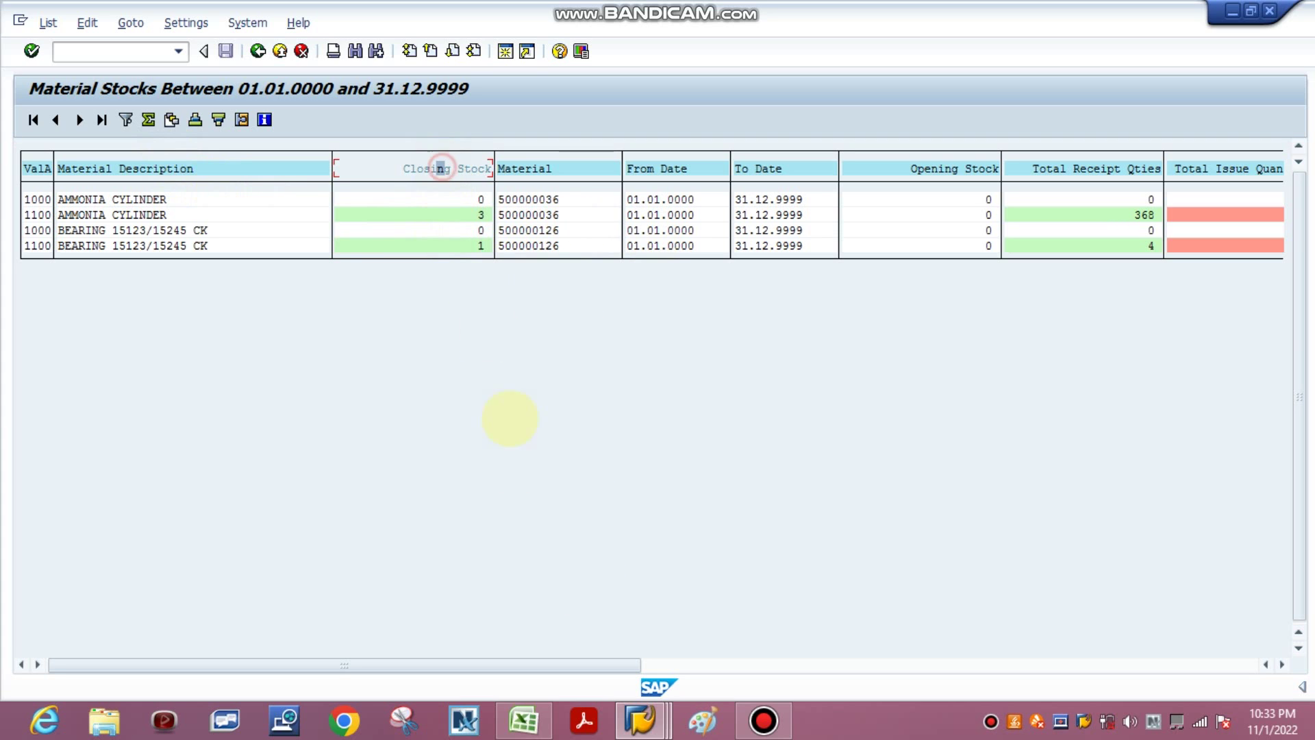
left_click_drag(551, 660, 762, 662)
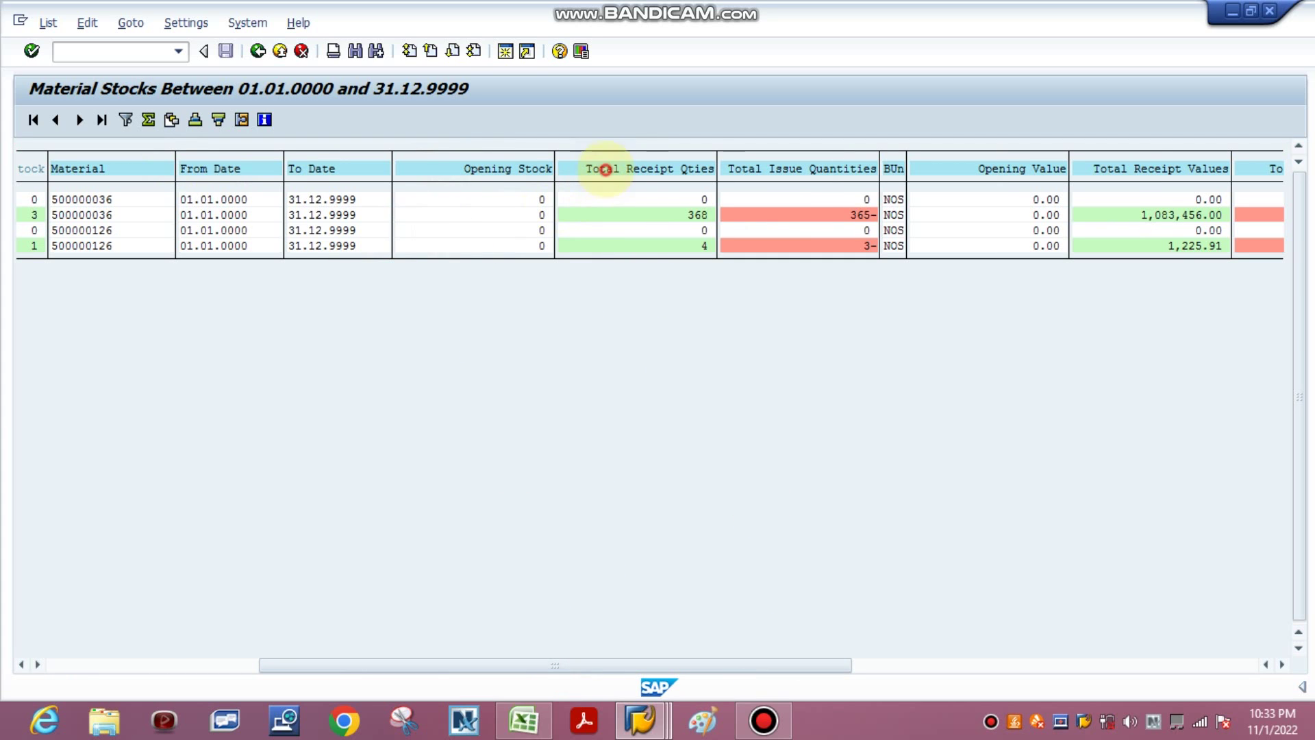
left_click(601, 169)
left_click_drag(606, 663, 613, 663)
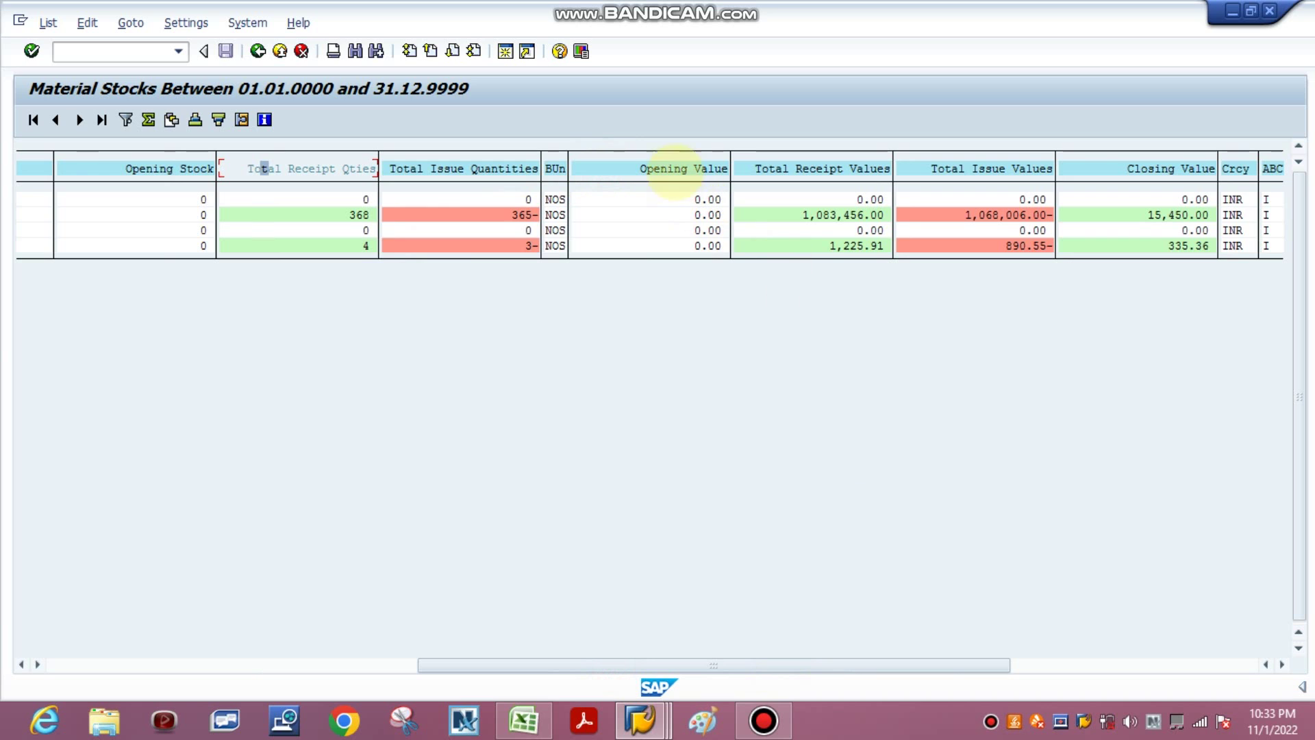
left_click_drag(808, 668, 1041, 668)
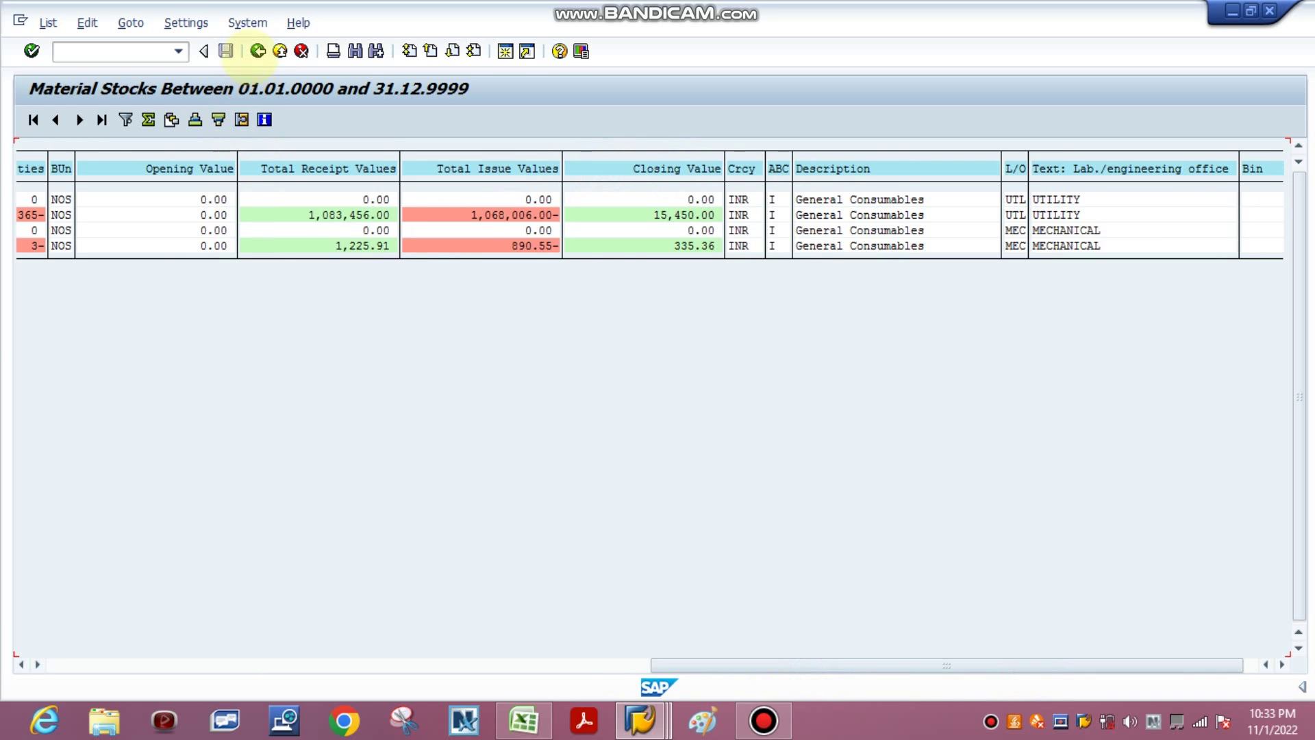
left_click(257, 51)
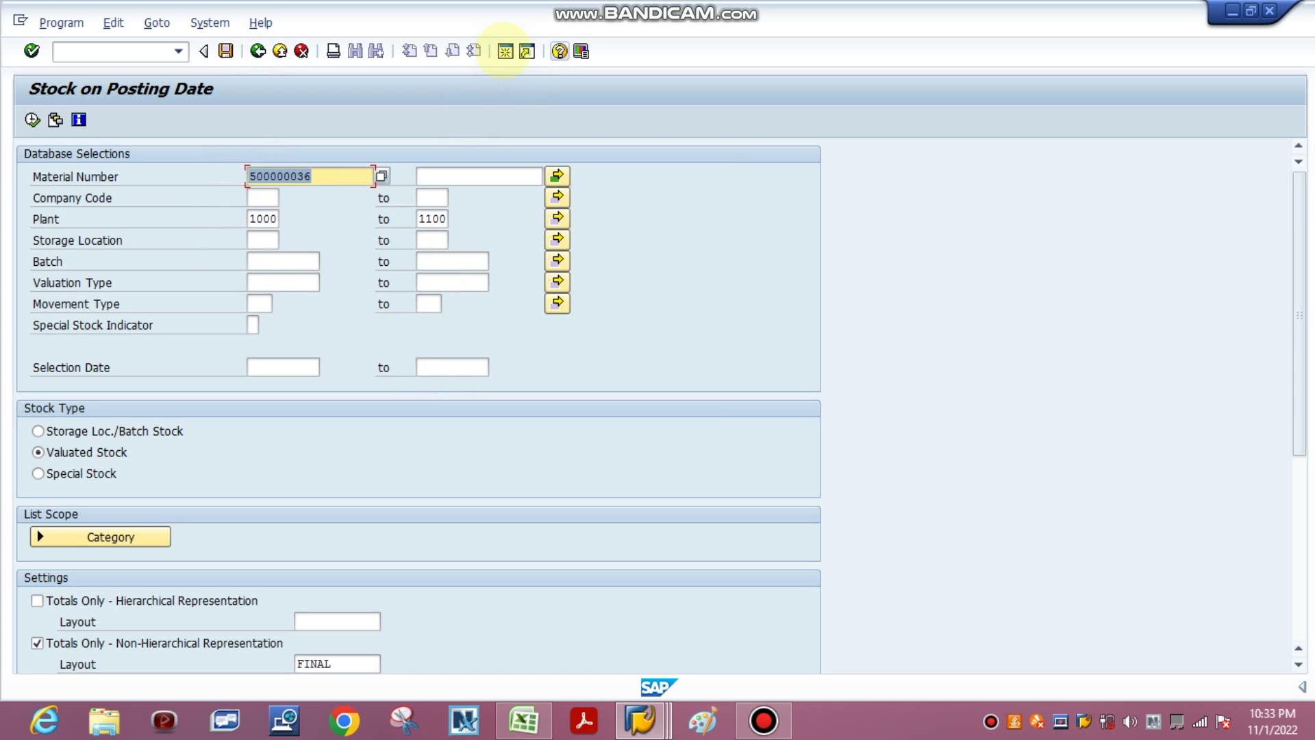
Open a new SAP session and start transaction MB52
left_click(504, 51)
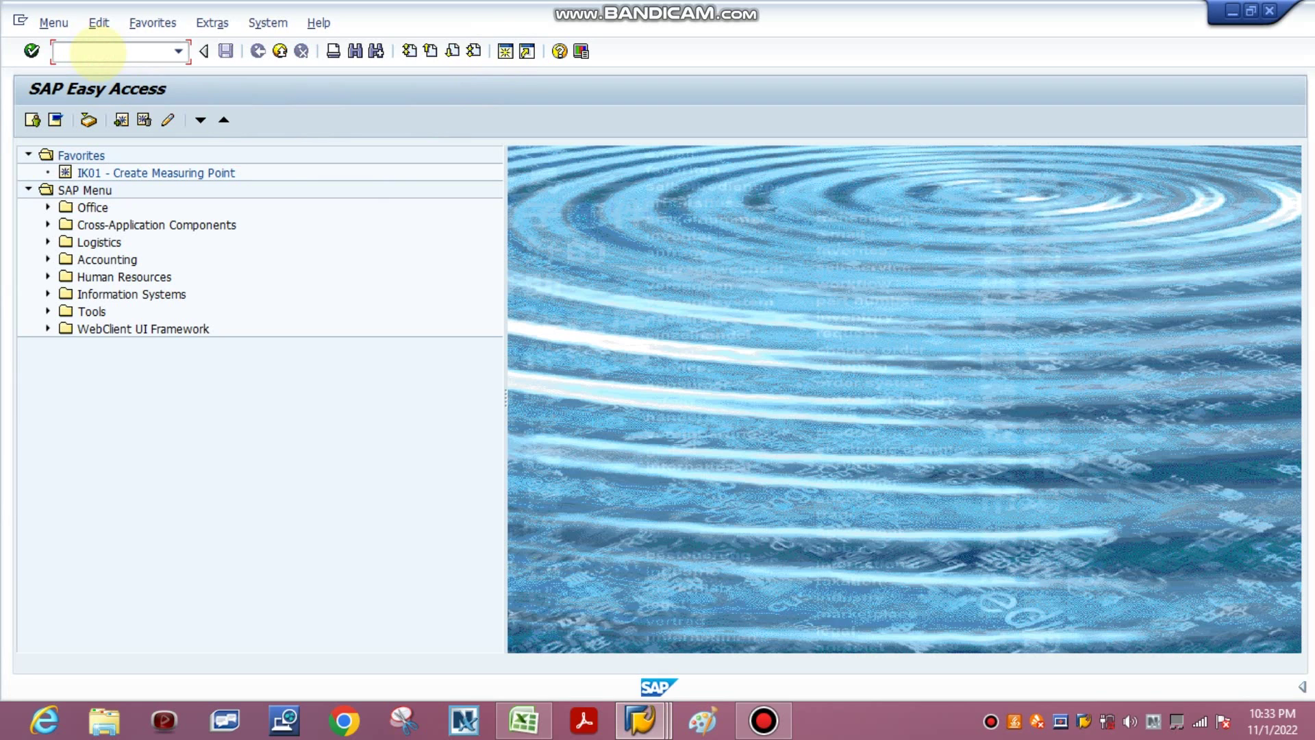
type("mb52")
key("Return")
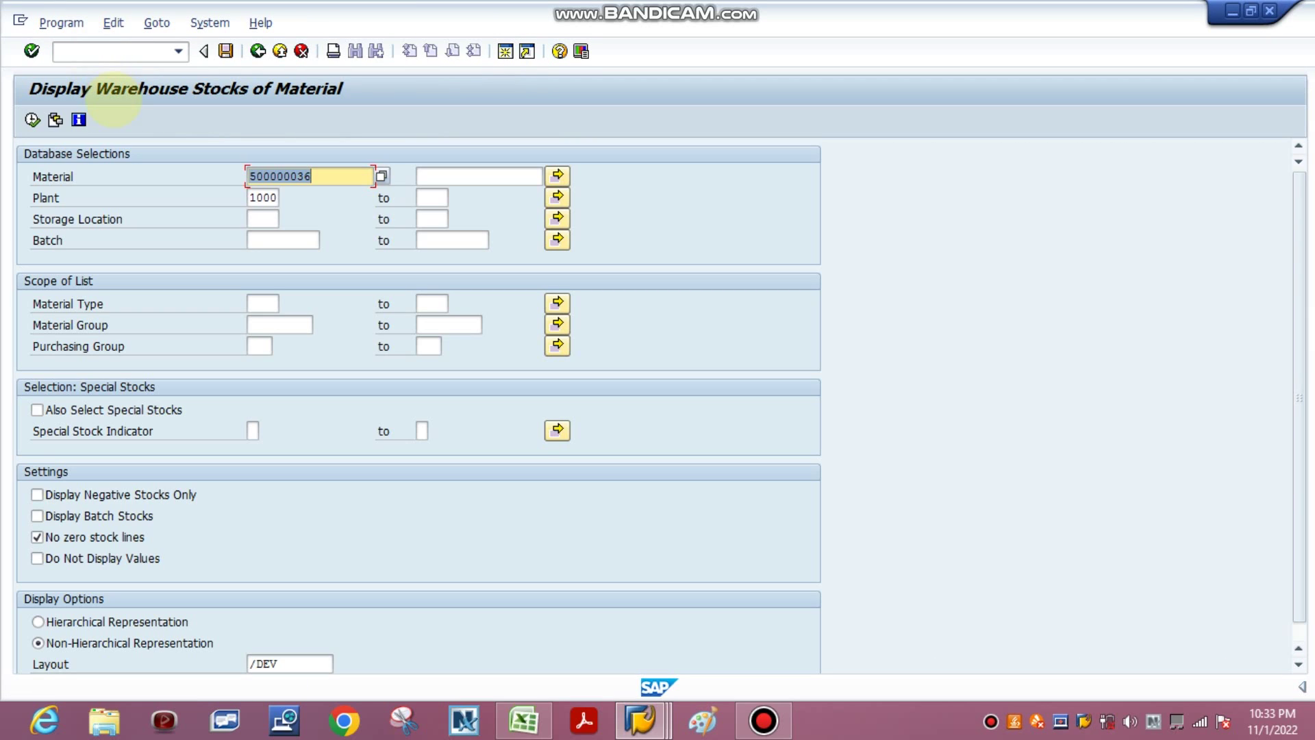
Add material 500000036, copied from the Excel list, as a second single value after 500000126 in the warehouse stock selection
left_click(557, 176)
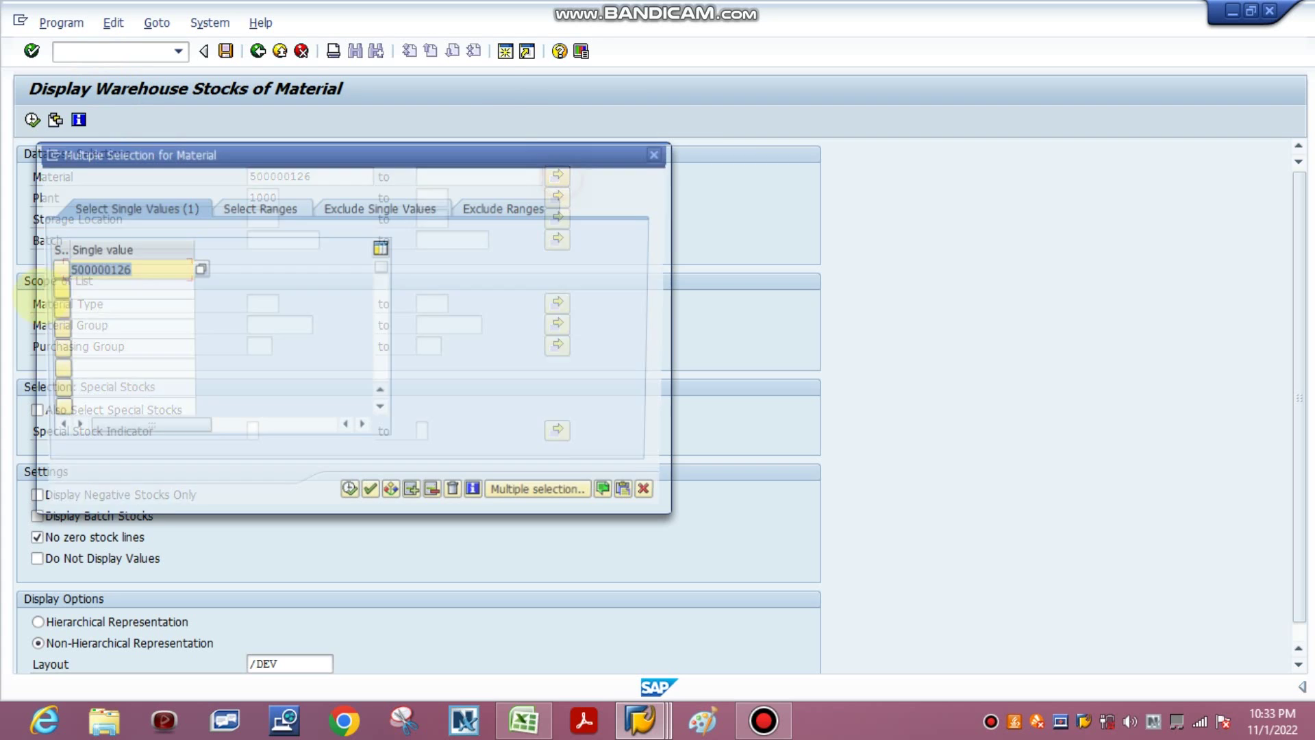
left_click(498, 715)
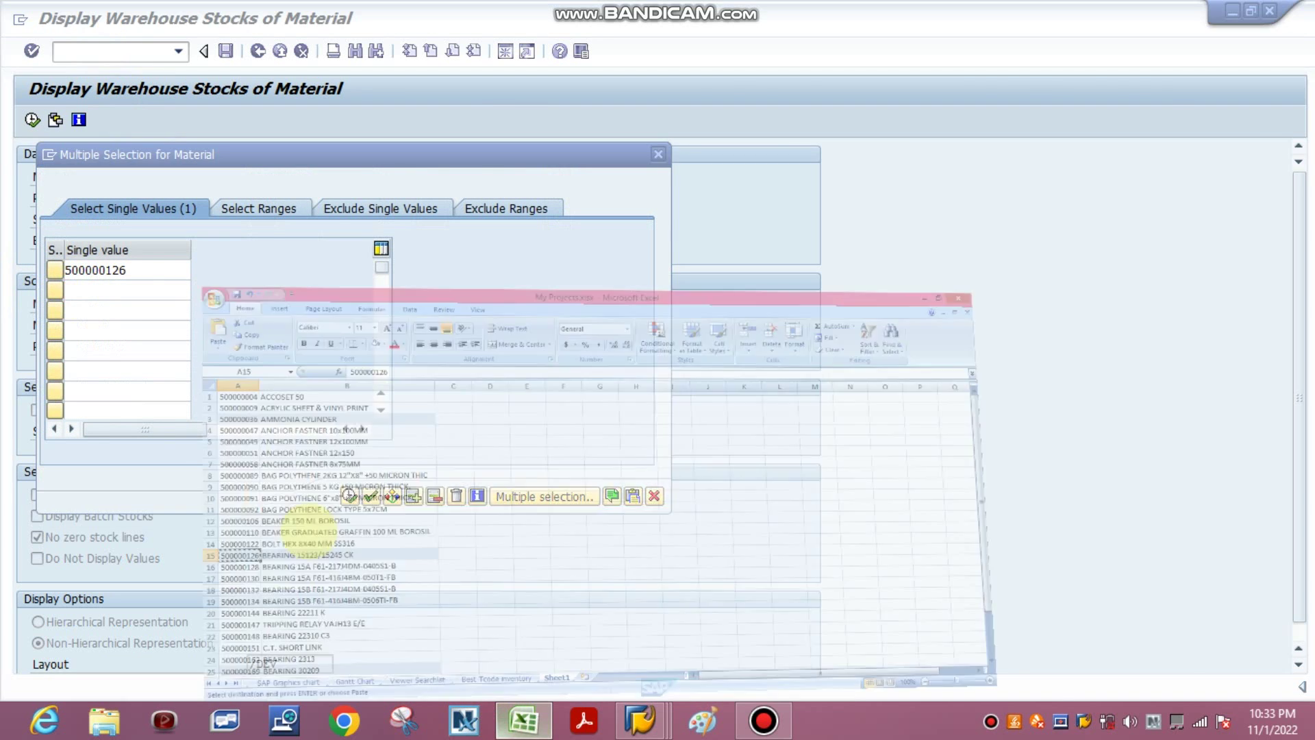
left_click(58, 229)
key("ctrl+c")
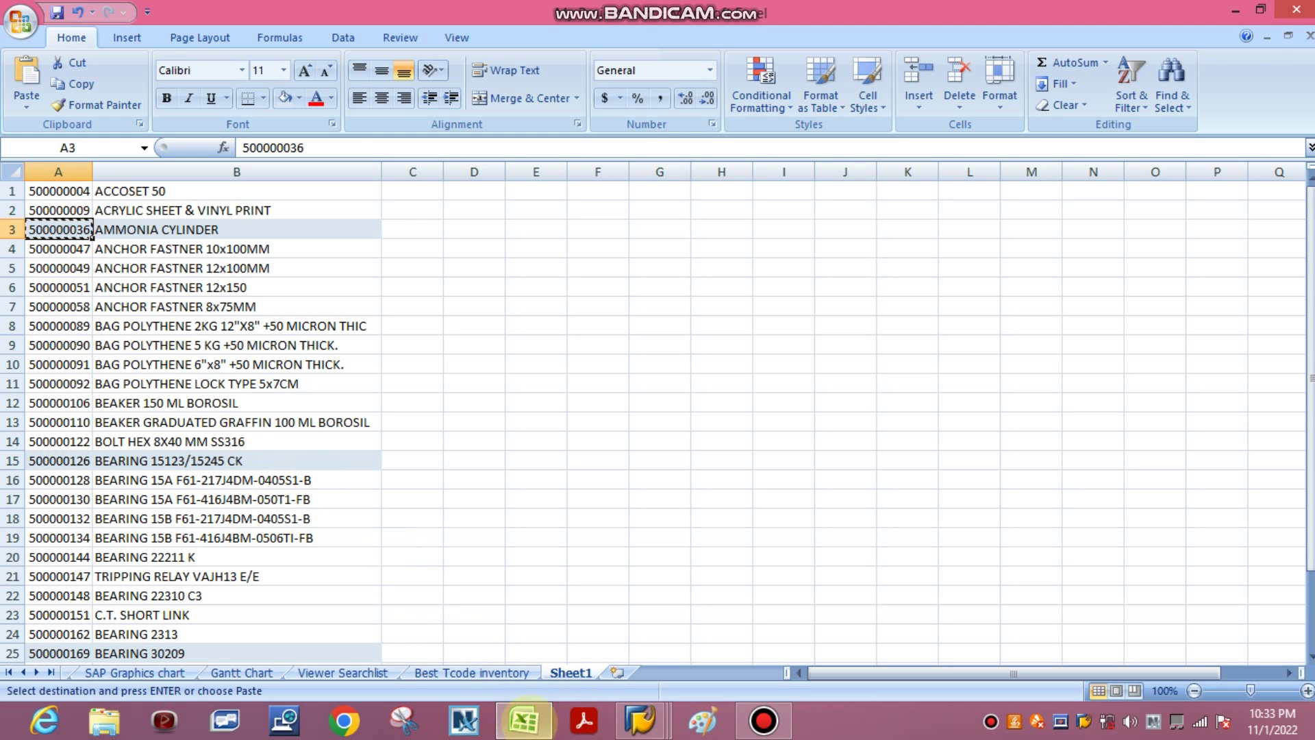
left_click(523, 719)
left_click(111, 293)
key("ctrl+v")
left_click(350, 495)
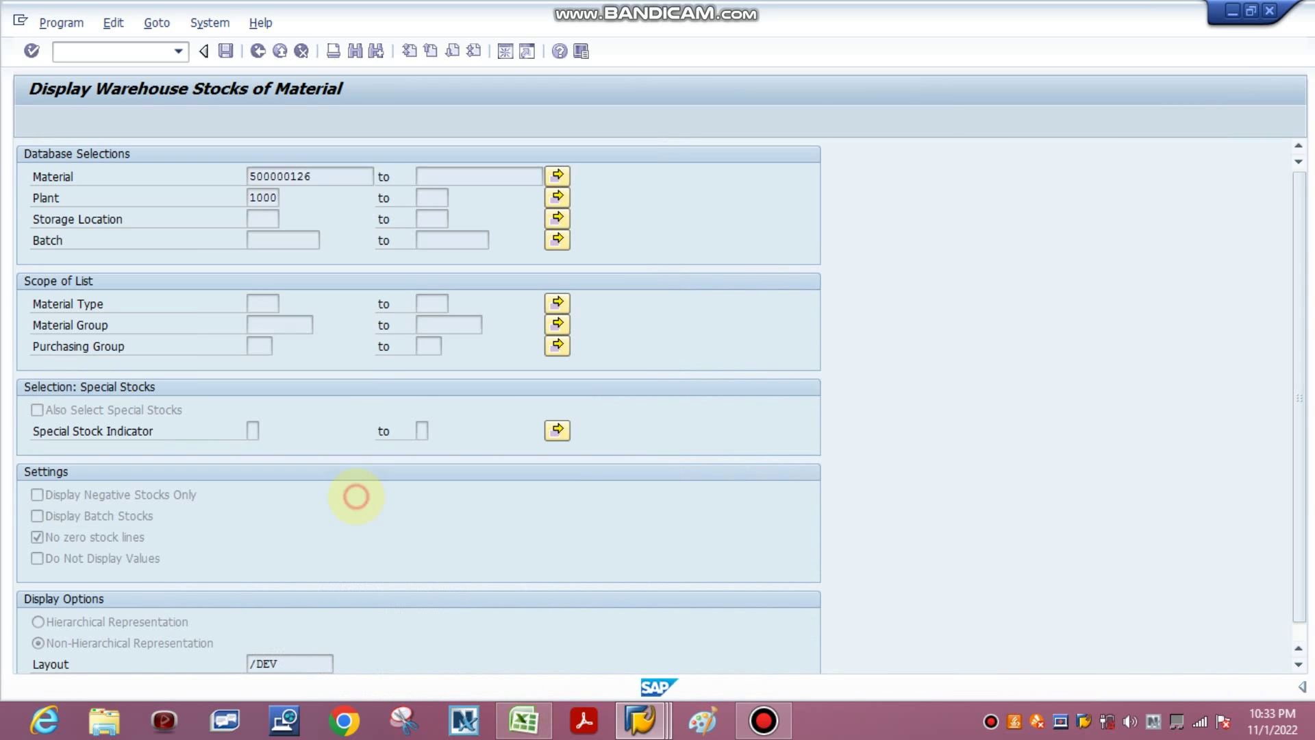
Set the upper plant limit to 1100 and run the warehouse stock report for both materials
left_click(433, 197)
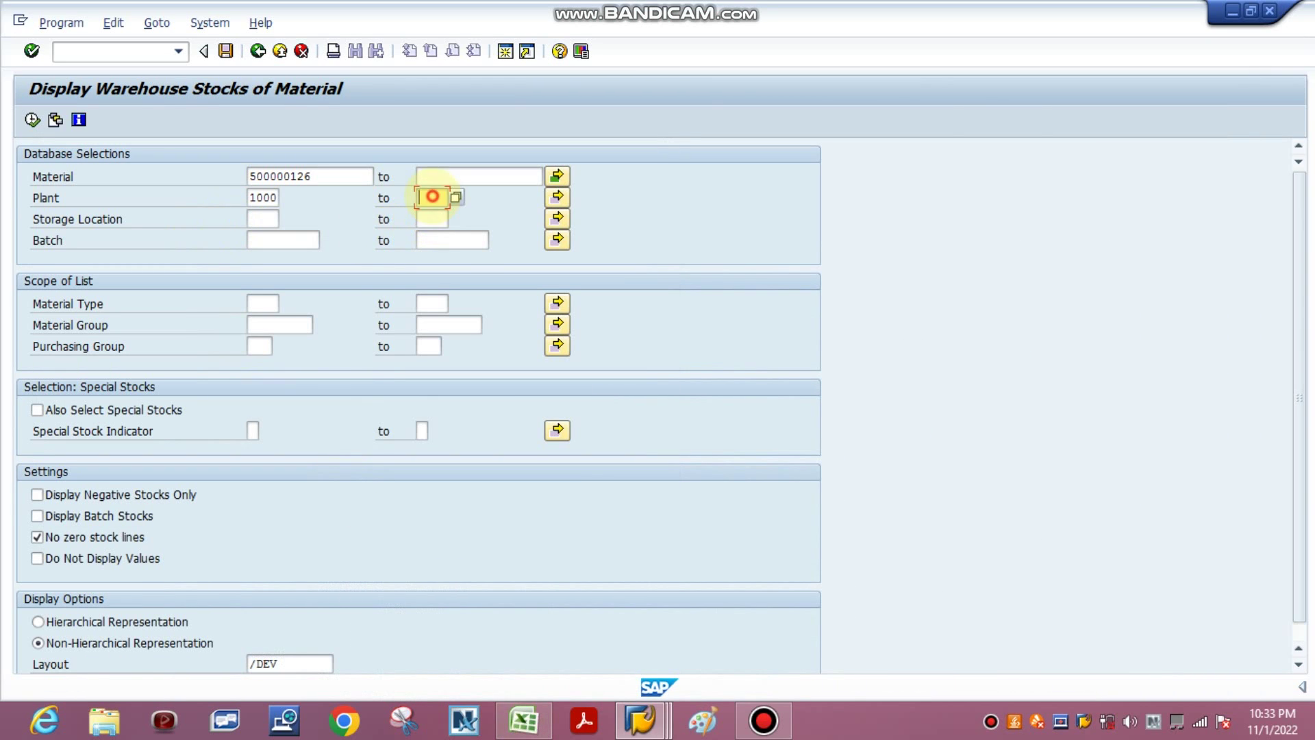
type("1100")
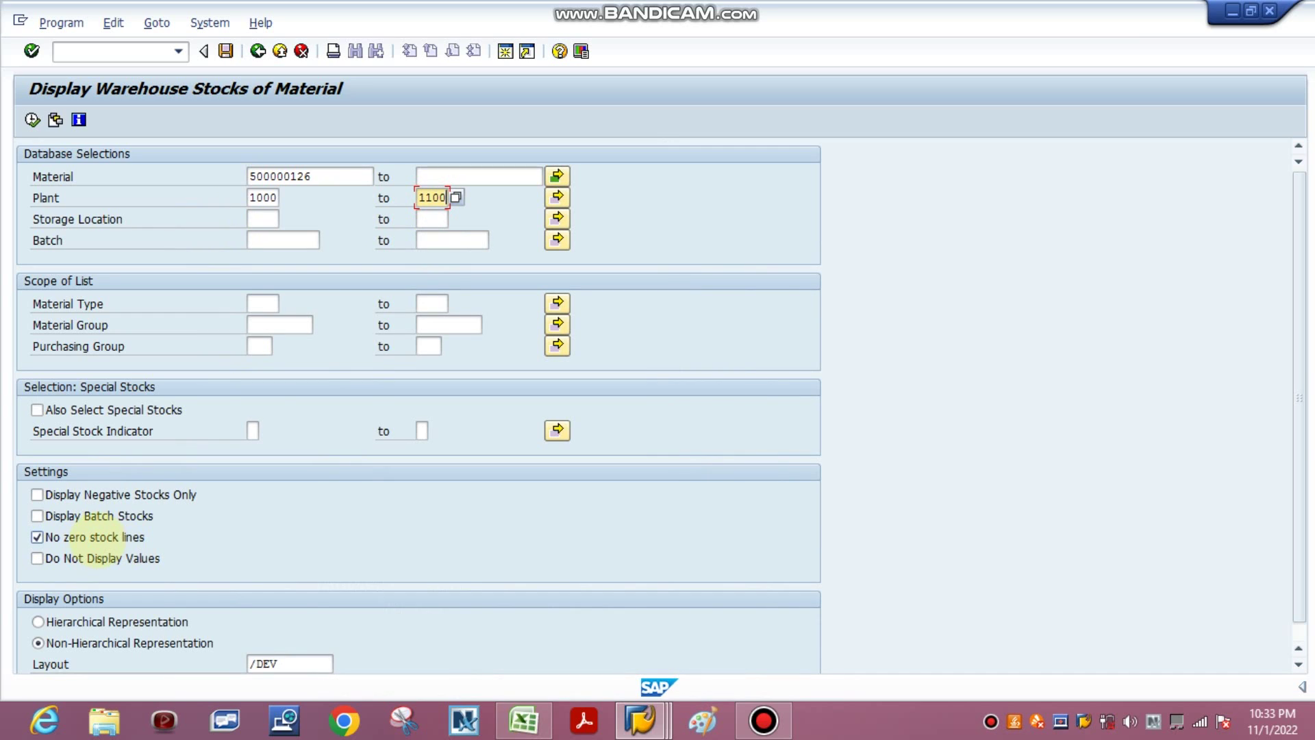
left_click(32, 120)
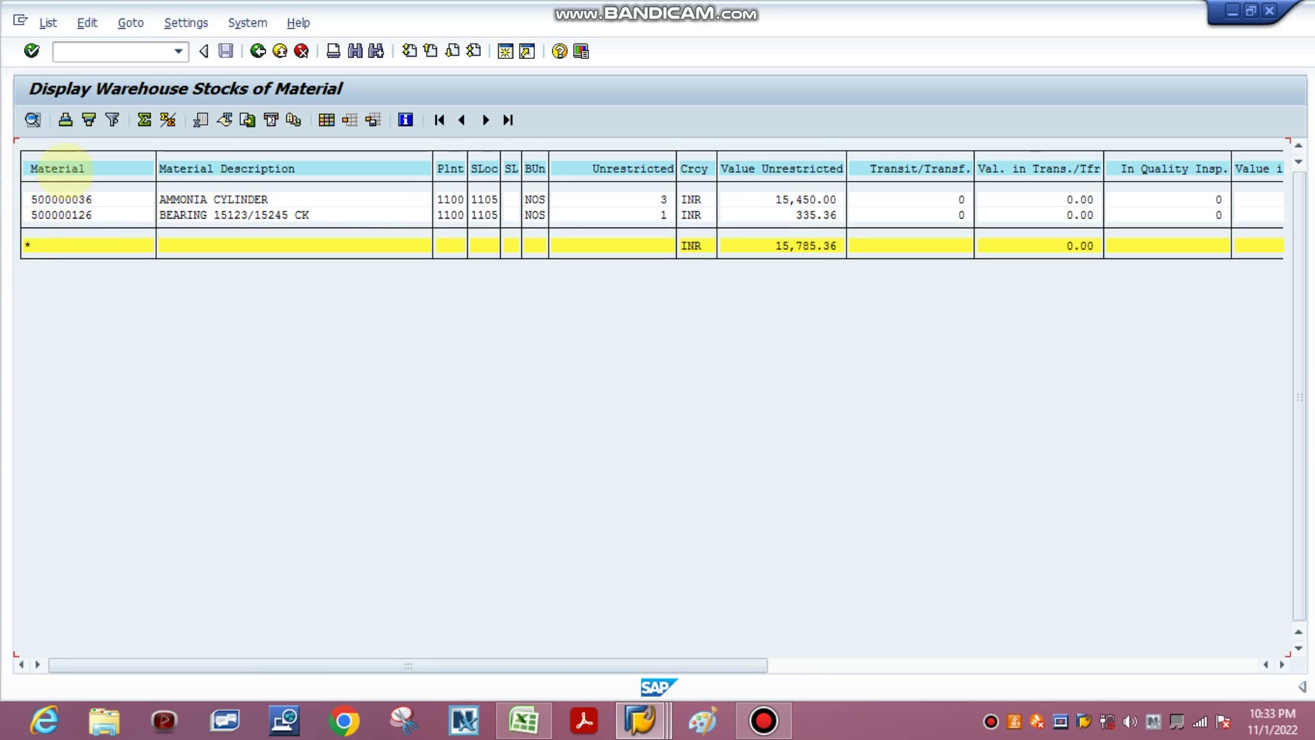
Examine the warehouse stock list's descriptions, plants, storage locations, unrestricted quantities and values, and the transit, quality, restricted, blocked and returns columns
left_click(217, 168)
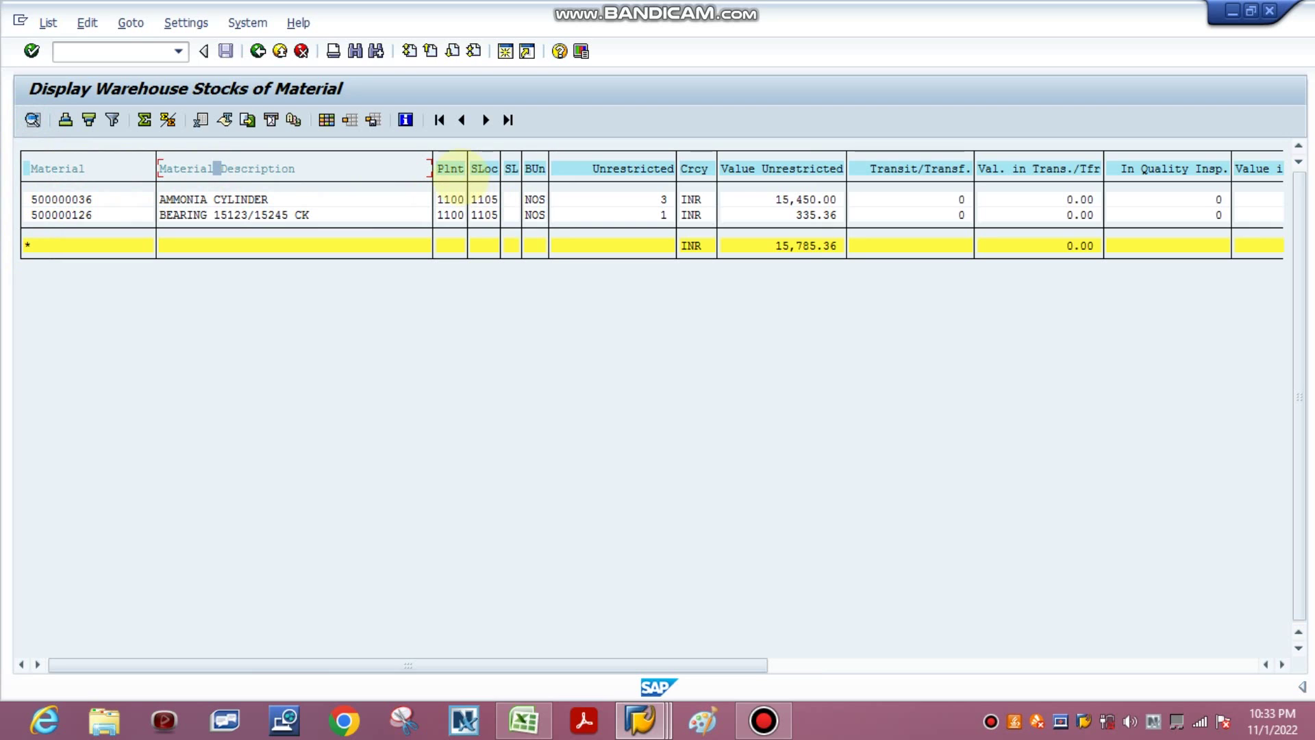
left_click(491, 180)
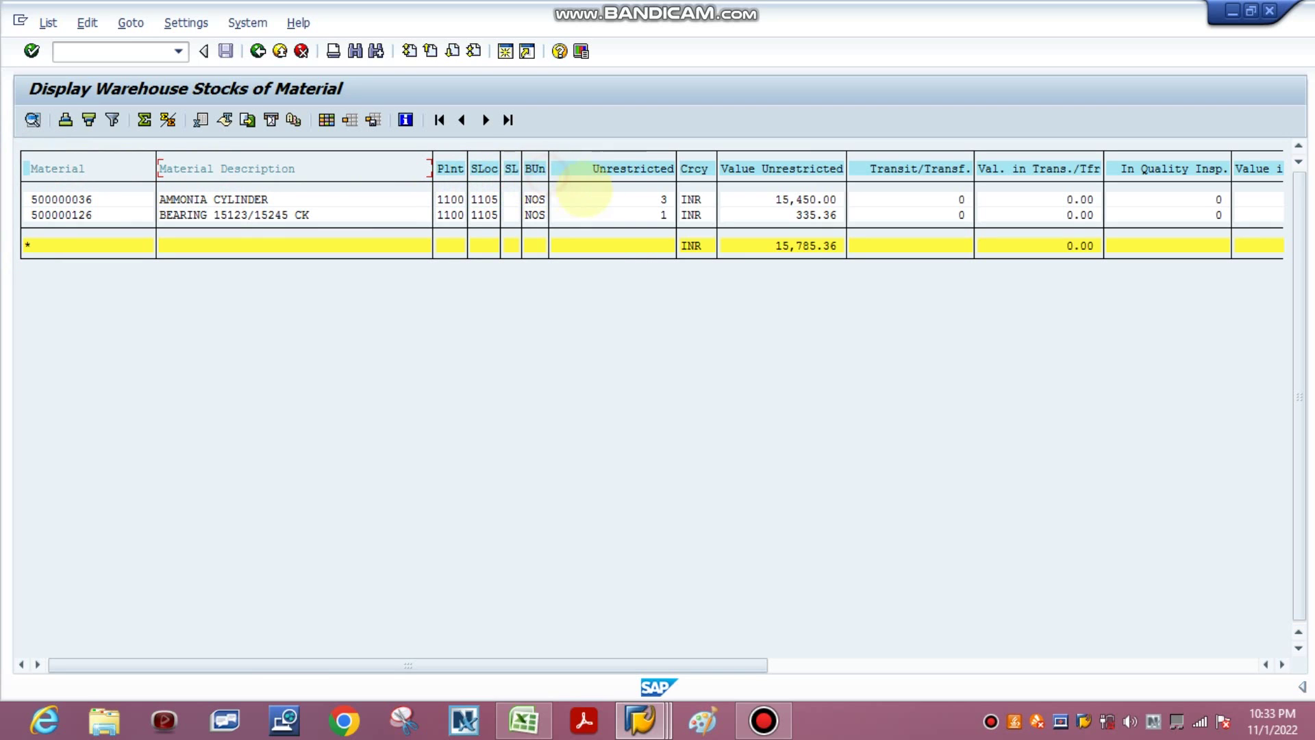
left_click(623, 169)
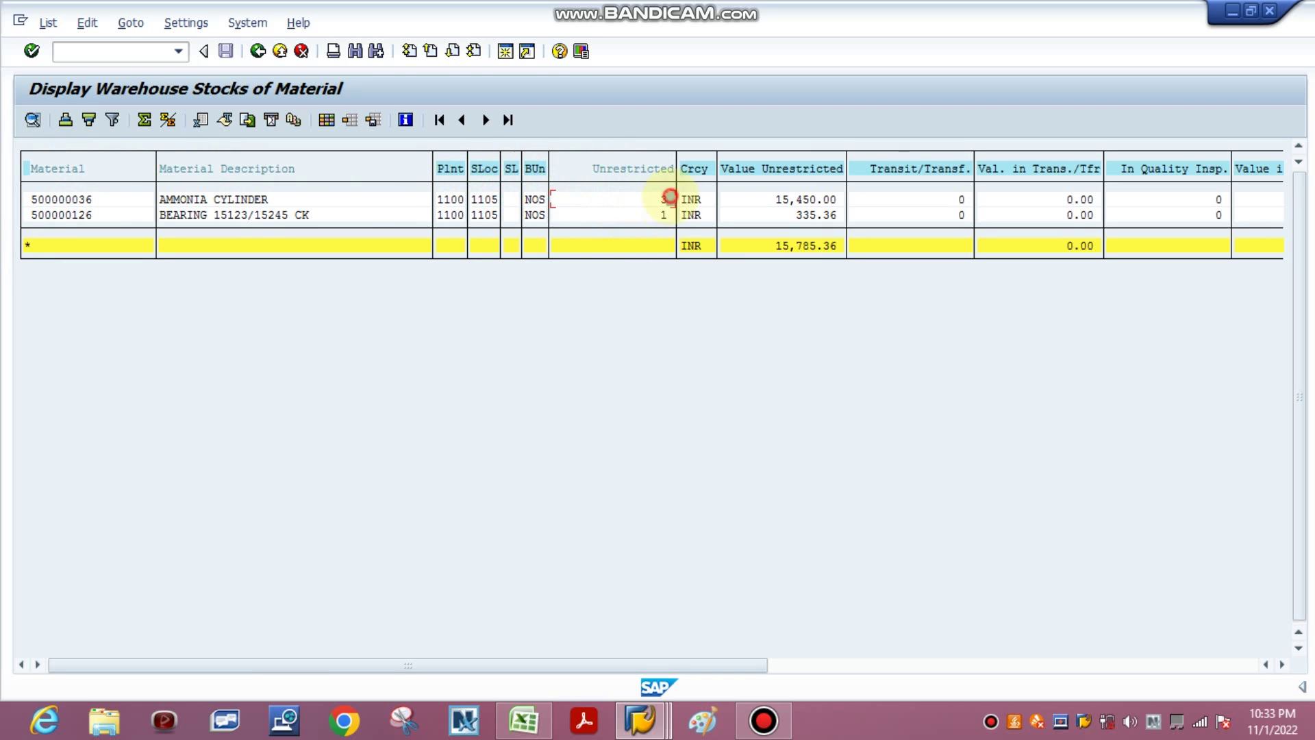
left_click(773, 168)
left_click(793, 199)
left_click(798, 214)
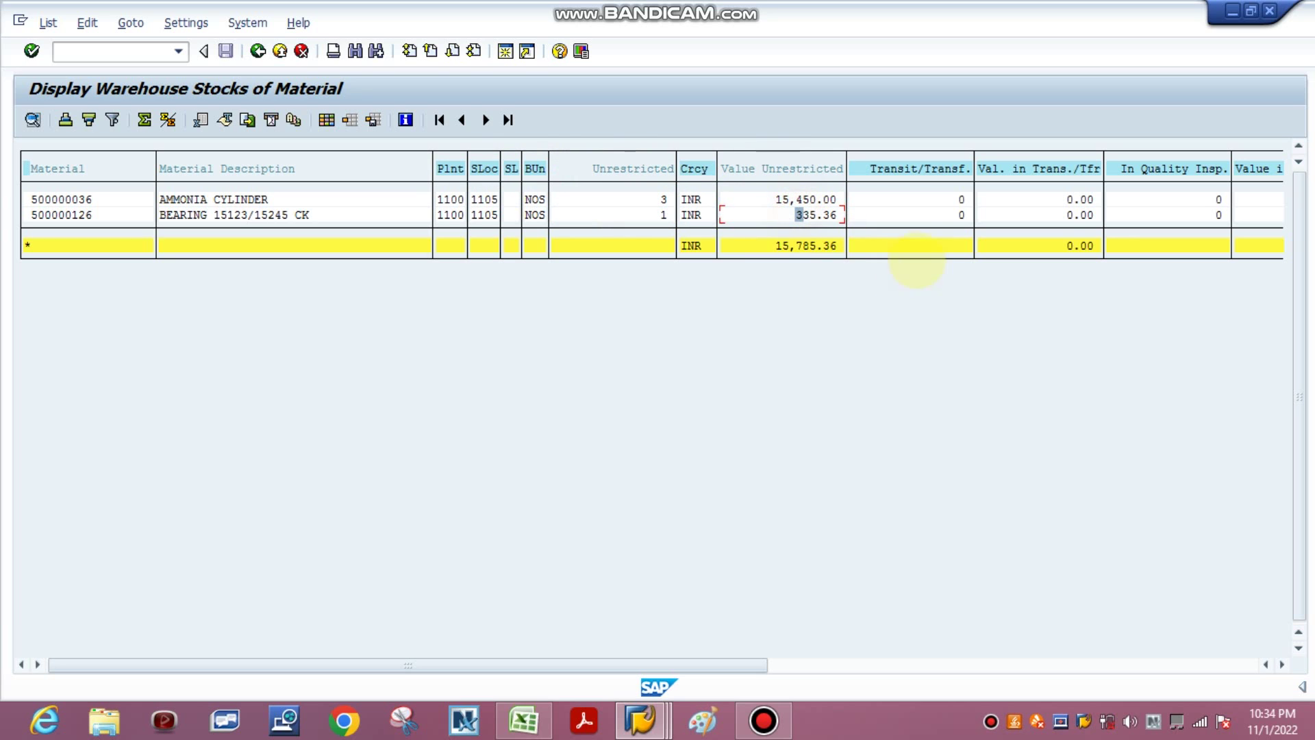
left_click_drag(663, 664, 1291, 669)
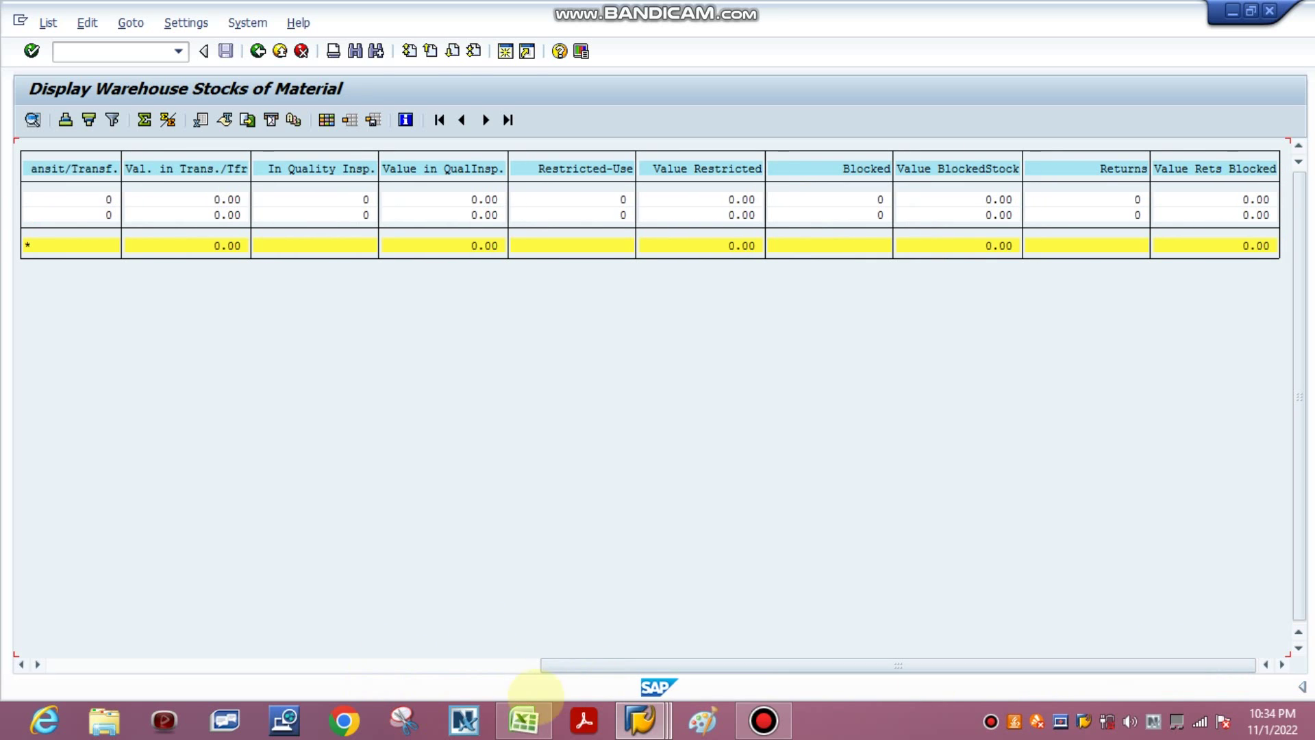
Switch to the Stock Overview session and run it for material 500000036 in plants 1000 to 1100
mouse_move(640, 719)
left_click(405, 568)
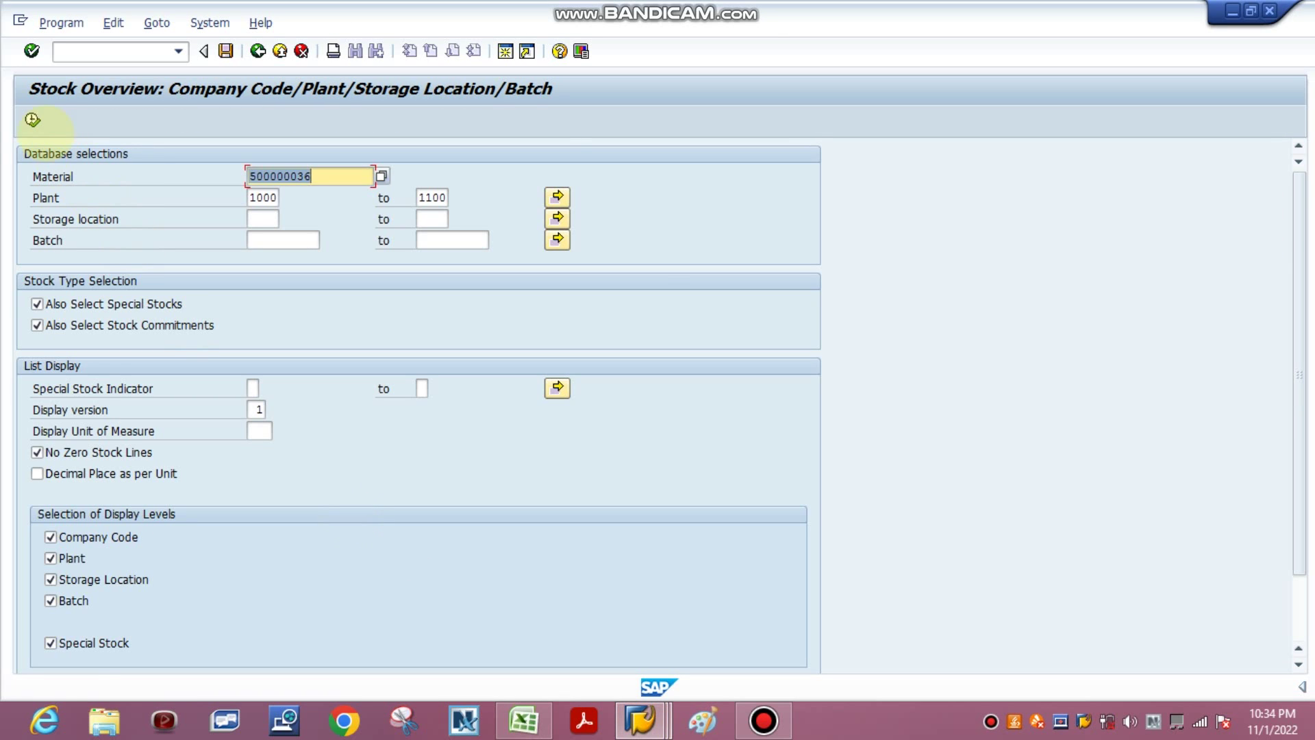
left_click(32, 119)
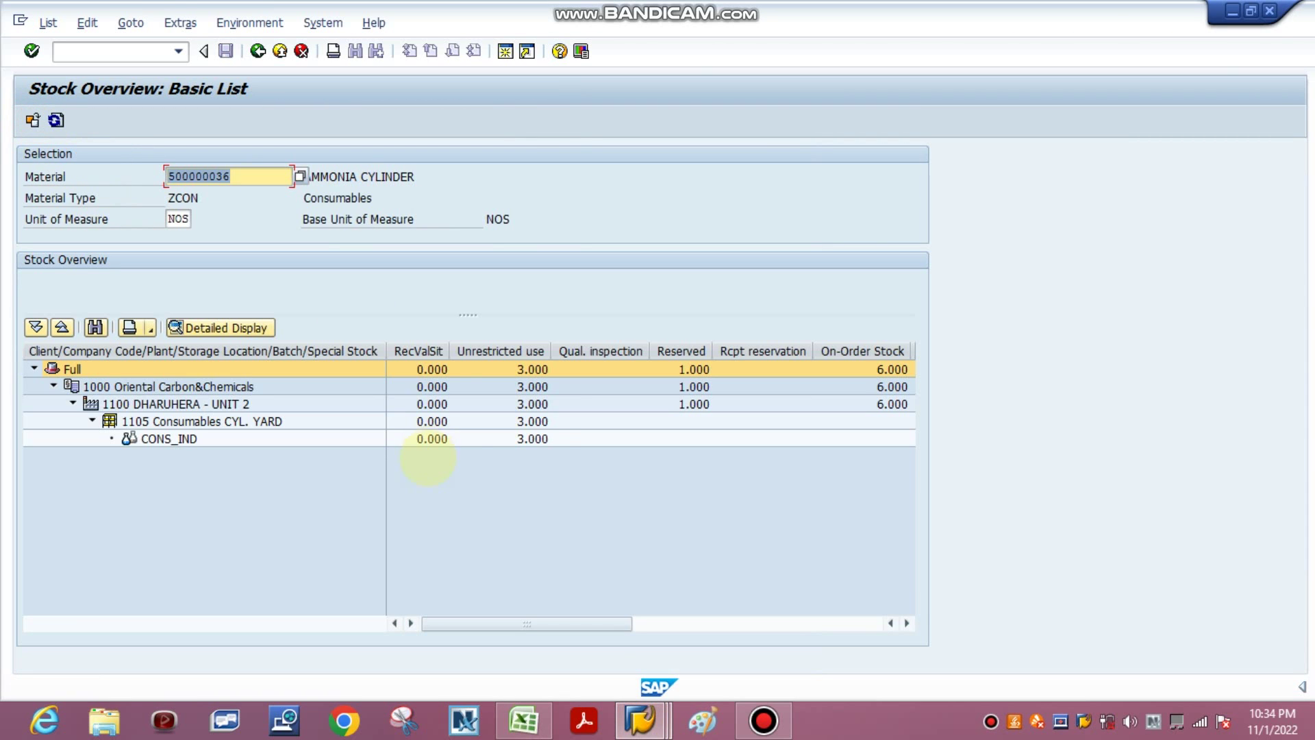
Switch to the Stock on Posting Date session and run the valuated stock report for plants 1000 to 1100
mouse_move(640, 719)
left_click(630, 565)
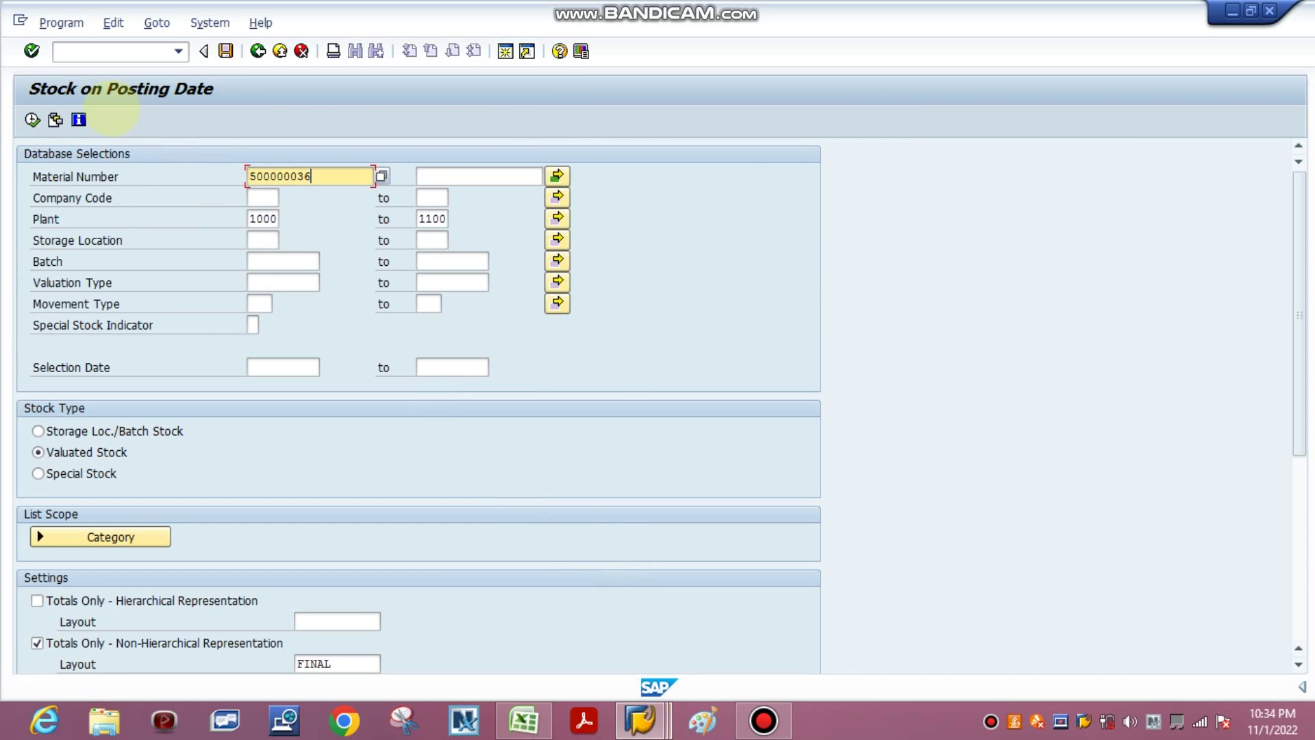
left_click(32, 120)
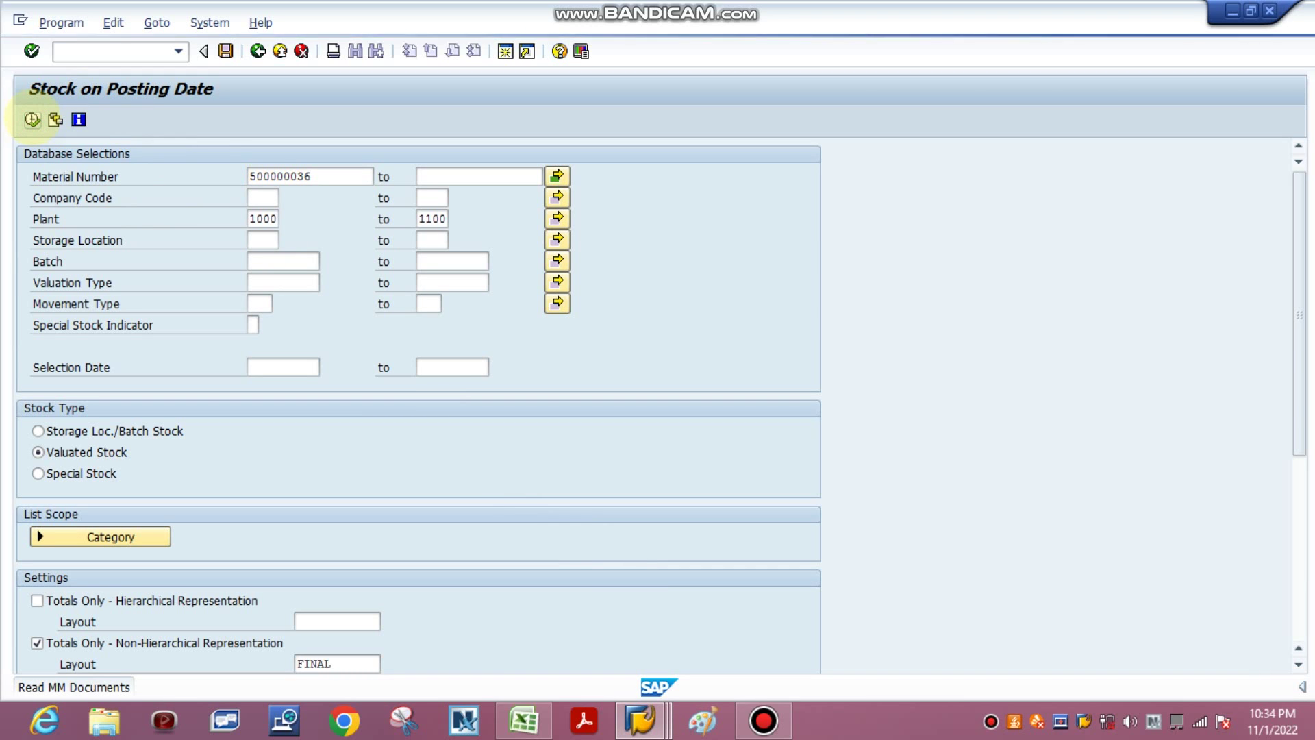
Display the Plant Stock view of material 500000036 for plant 1100 in the Display Material session, and close the unused SAP Easy Access session
left_click(640, 719)
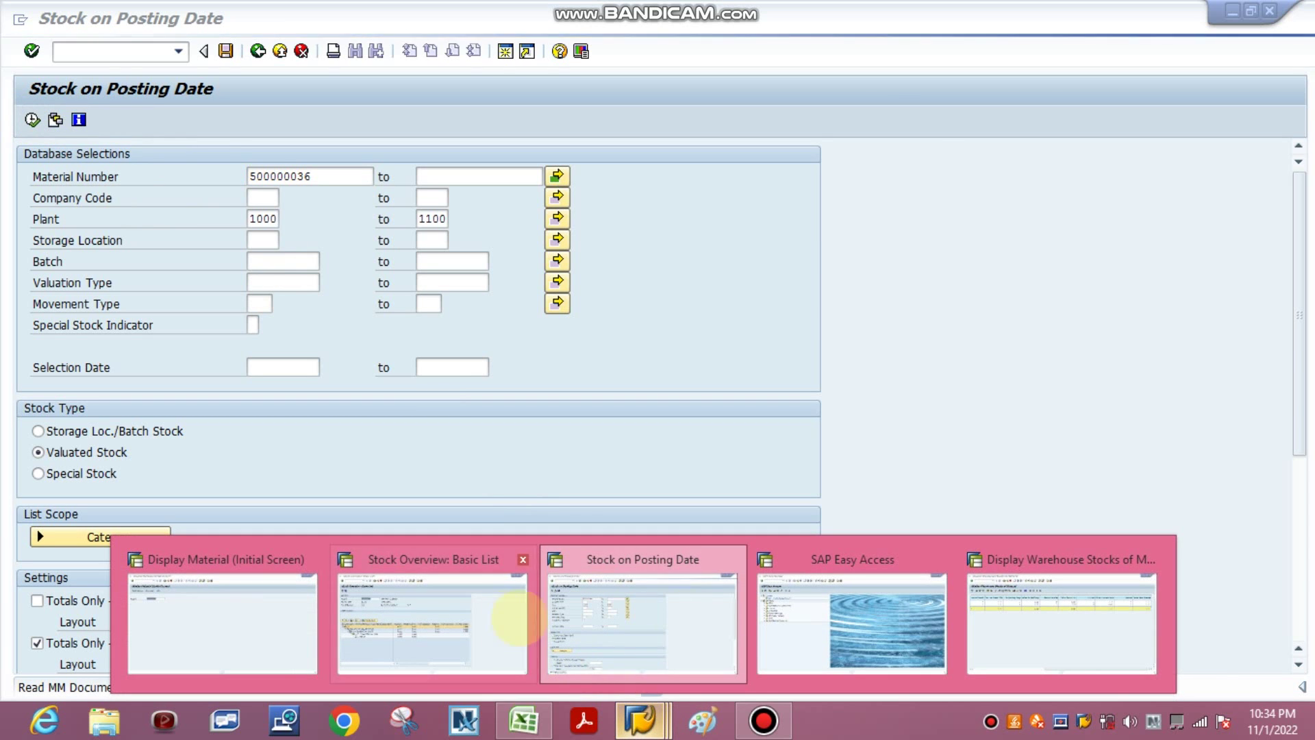
left_click(787, 559)
left_click(640, 719)
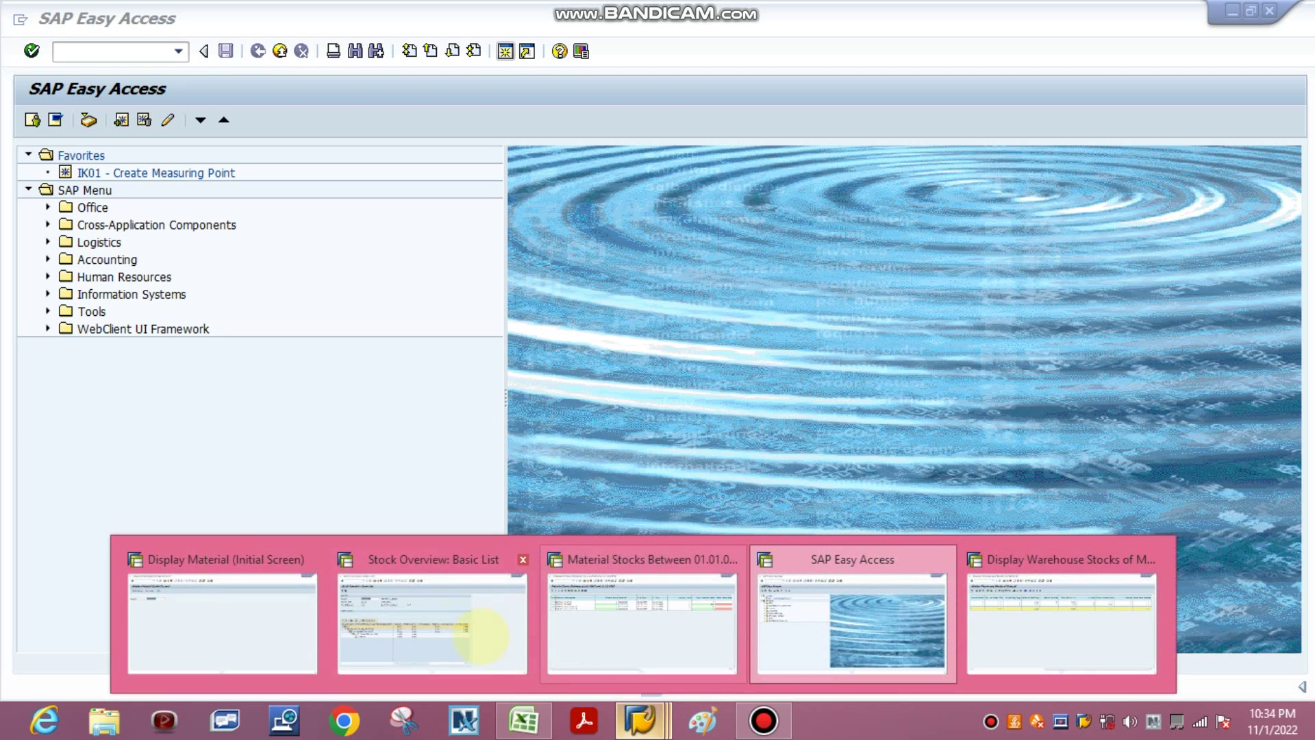
left_click(152, 554)
left_click(31, 51)
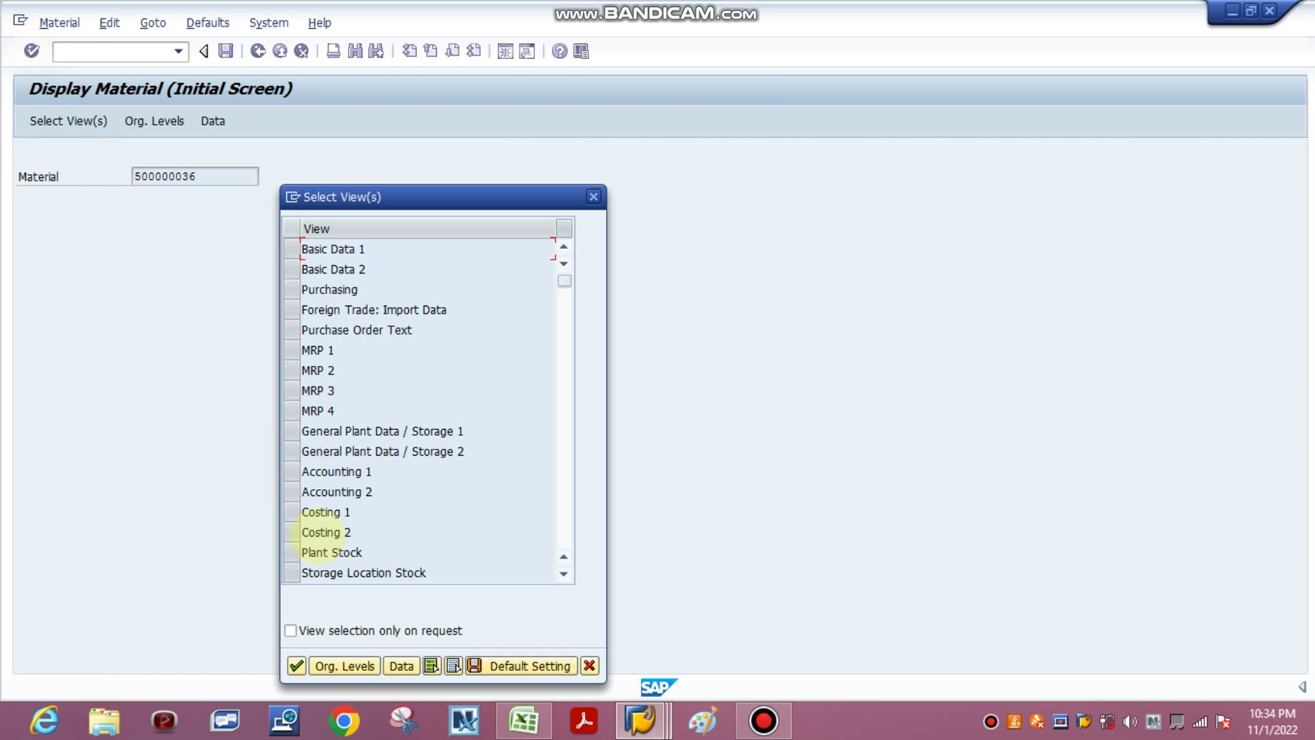
left_click(291, 552)
left_click(296, 665)
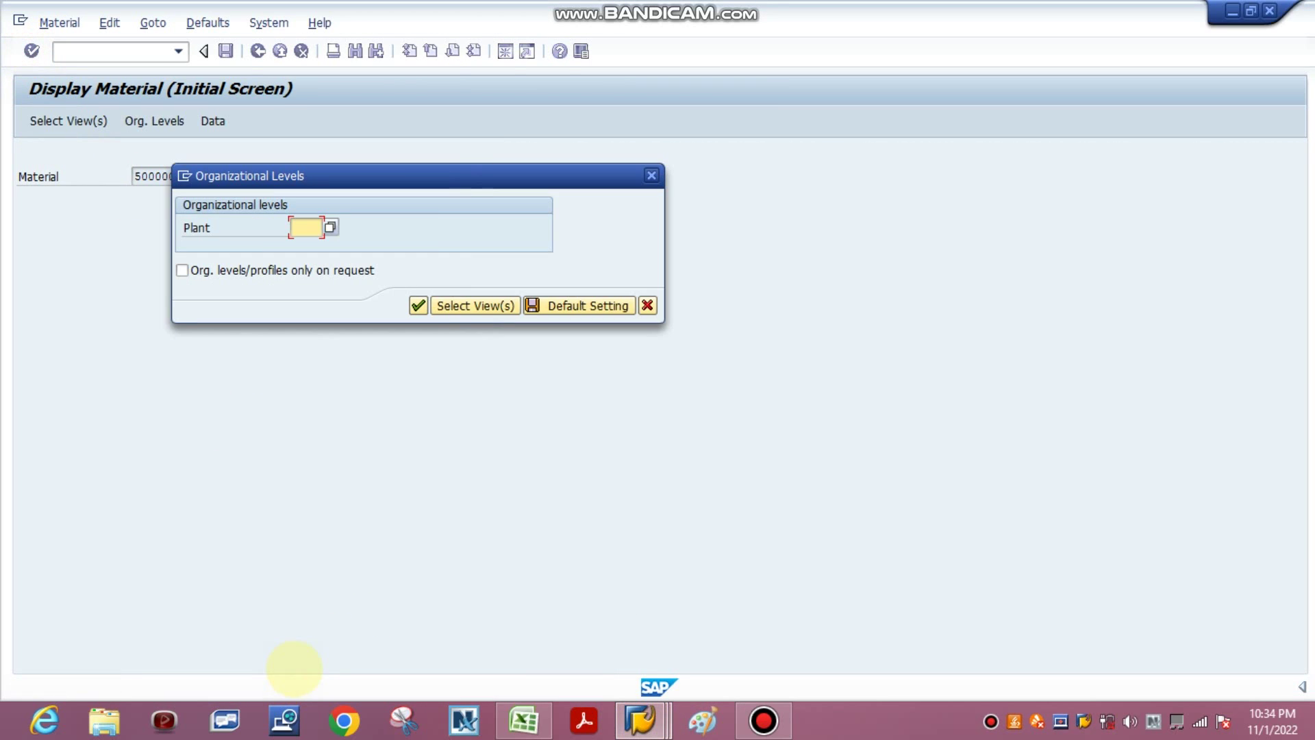
left_click(301, 228)
left_click(306, 244)
left_click(418, 305)
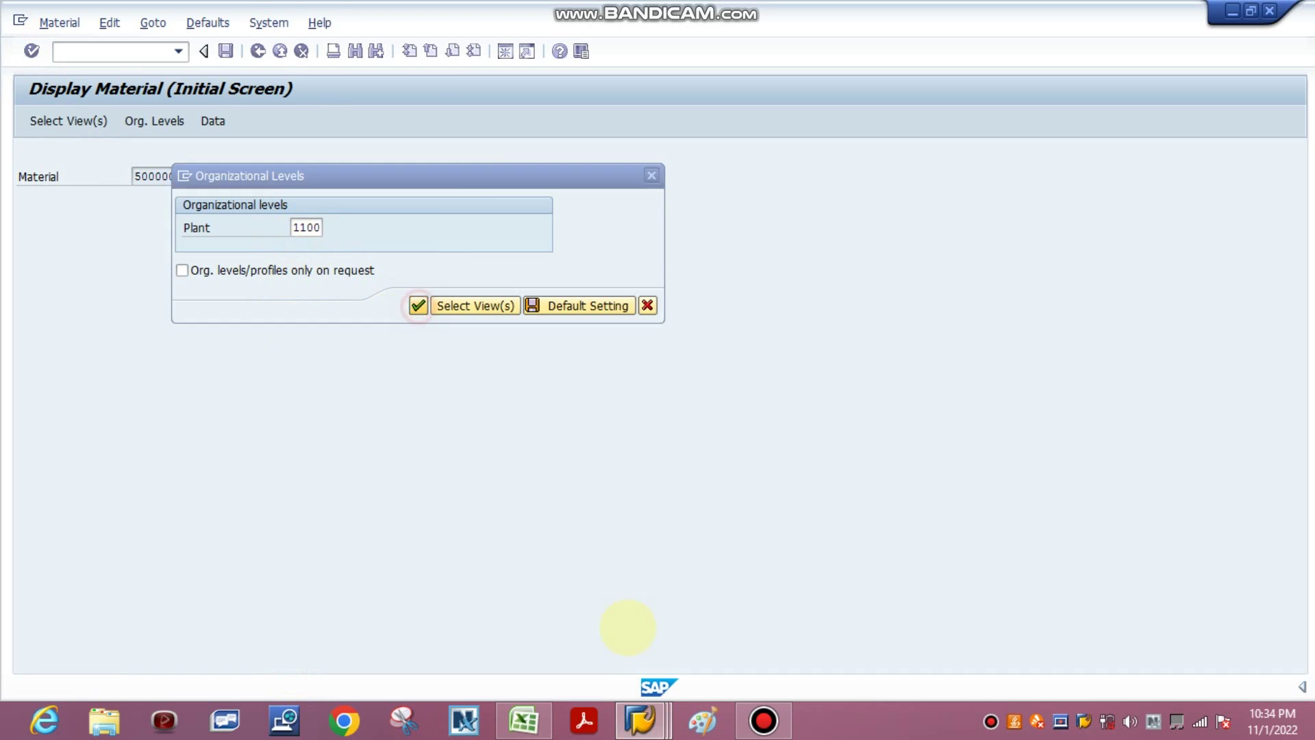
mouse_move(640, 719)
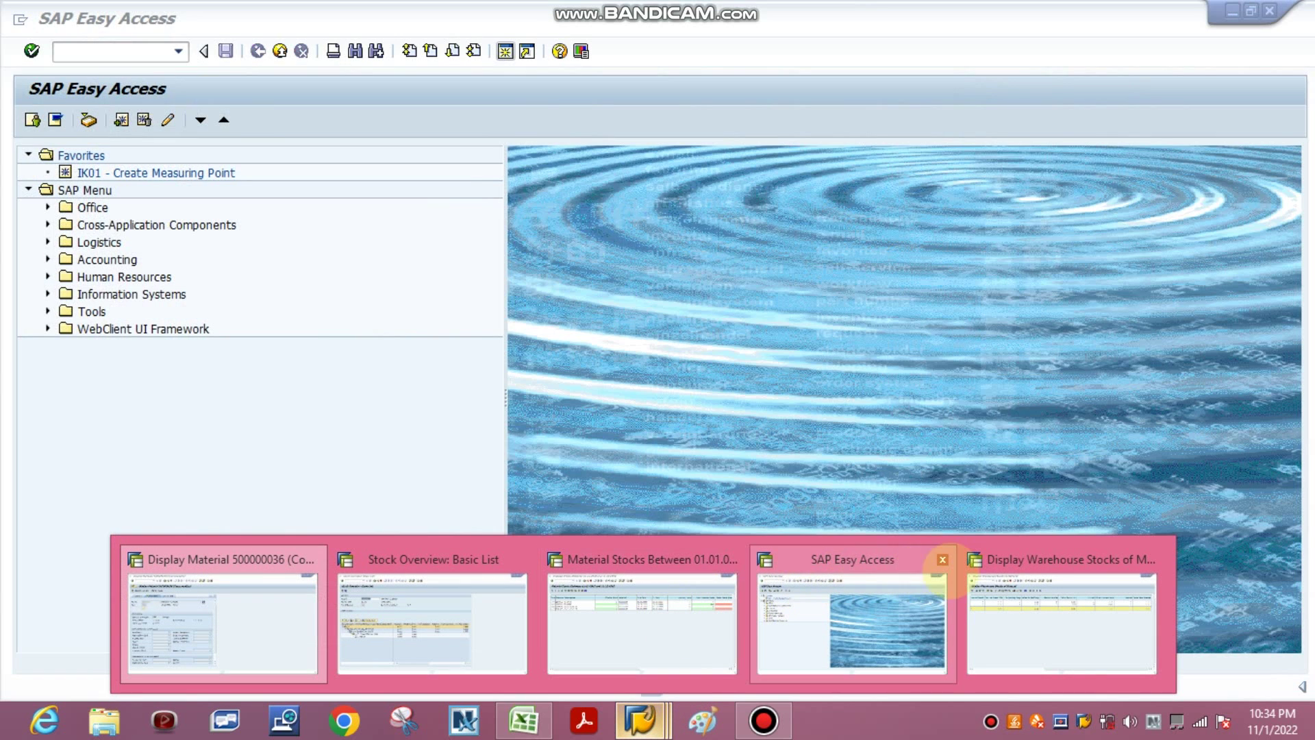
left_click(942, 559)
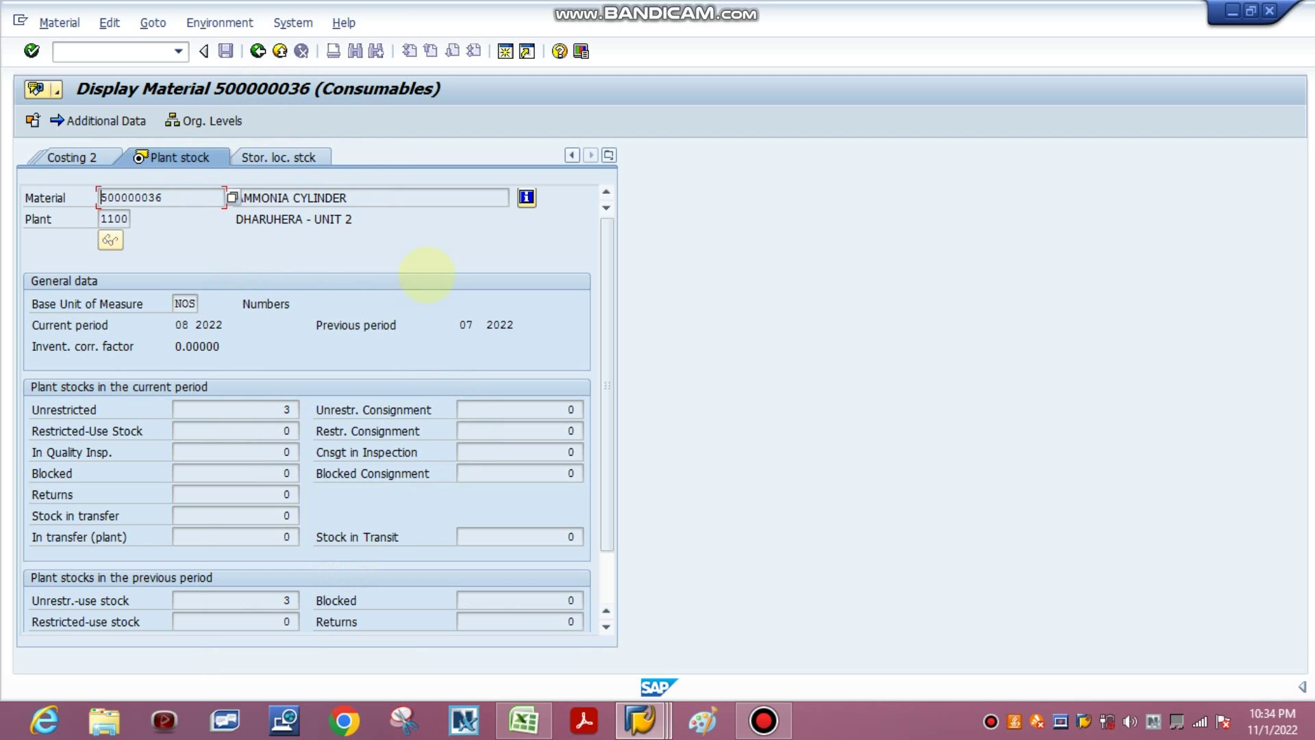
Examine the reserved and on-order quantities of material 500000036 in the Stock Overview basic list
mouse_move(640, 719)
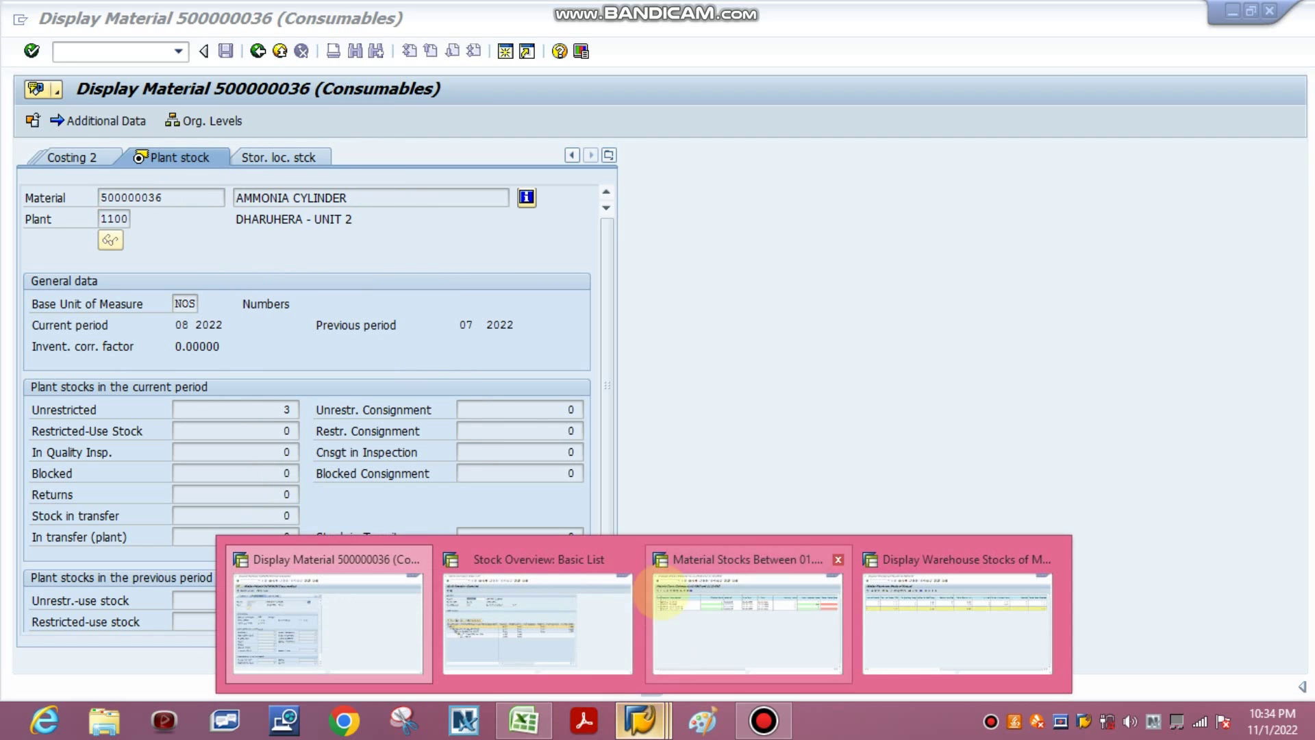
left_click(546, 578)
left_click(350, 177)
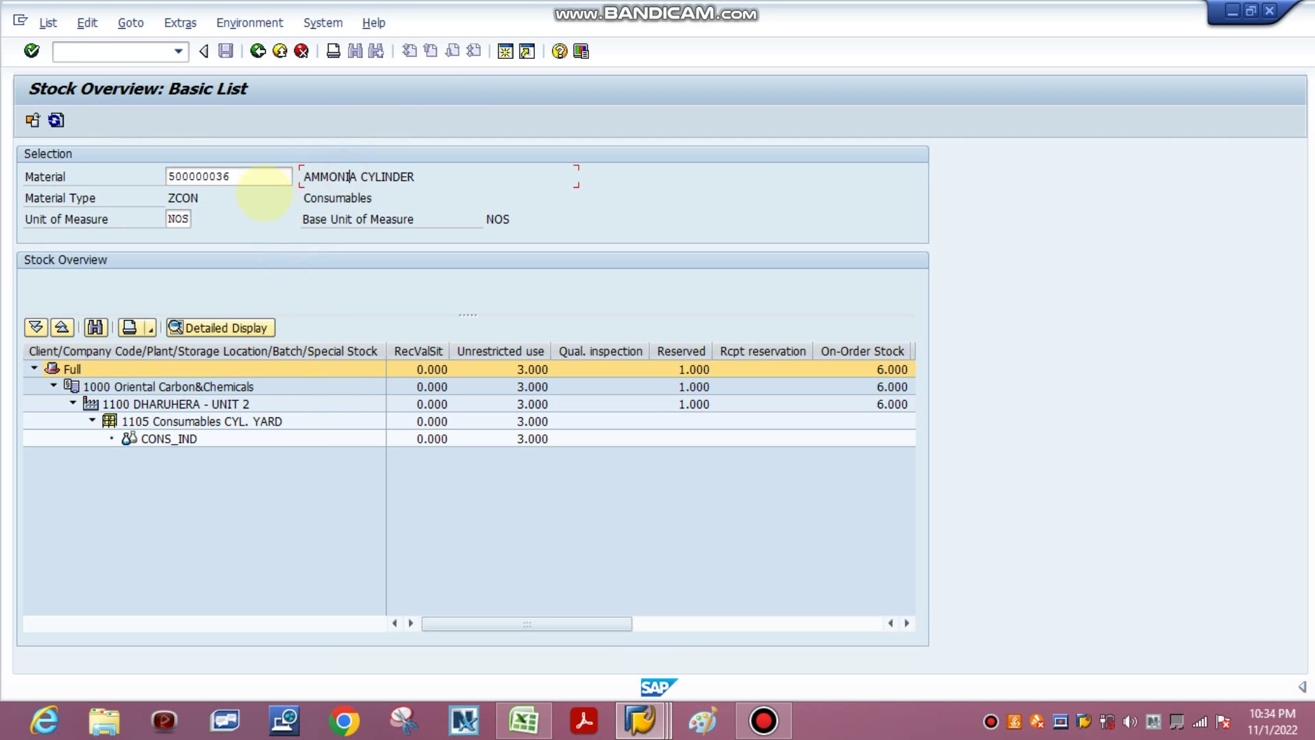
left_click_drag(257, 173, 137, 169)
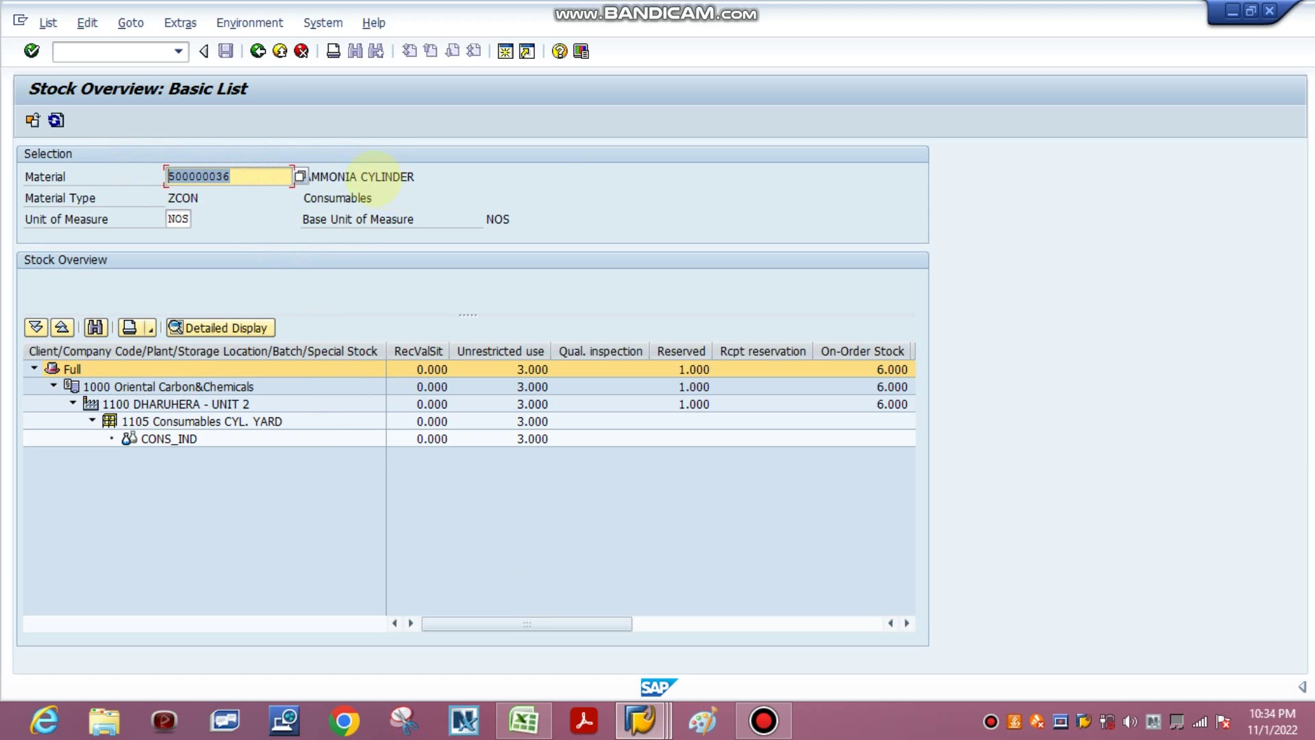
double_click(253, 179)
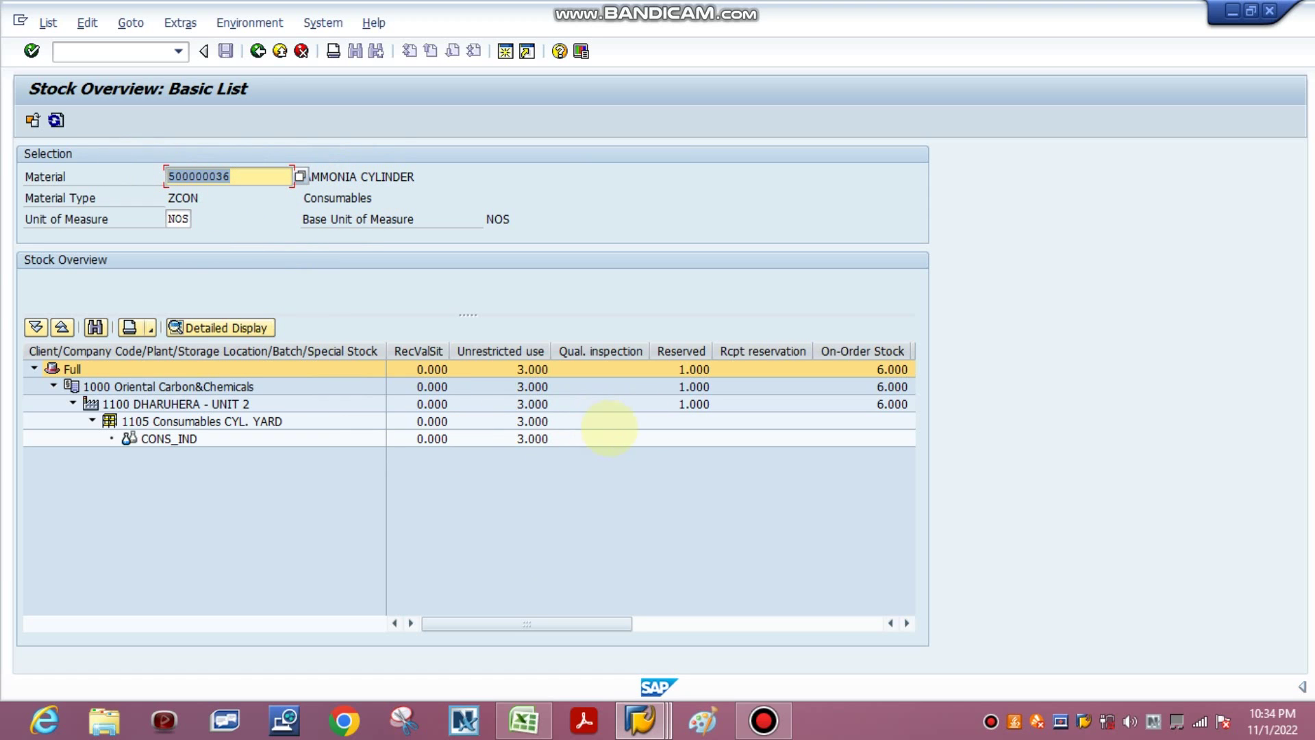
left_click(694, 369)
left_click(680, 420)
left_click(877, 368)
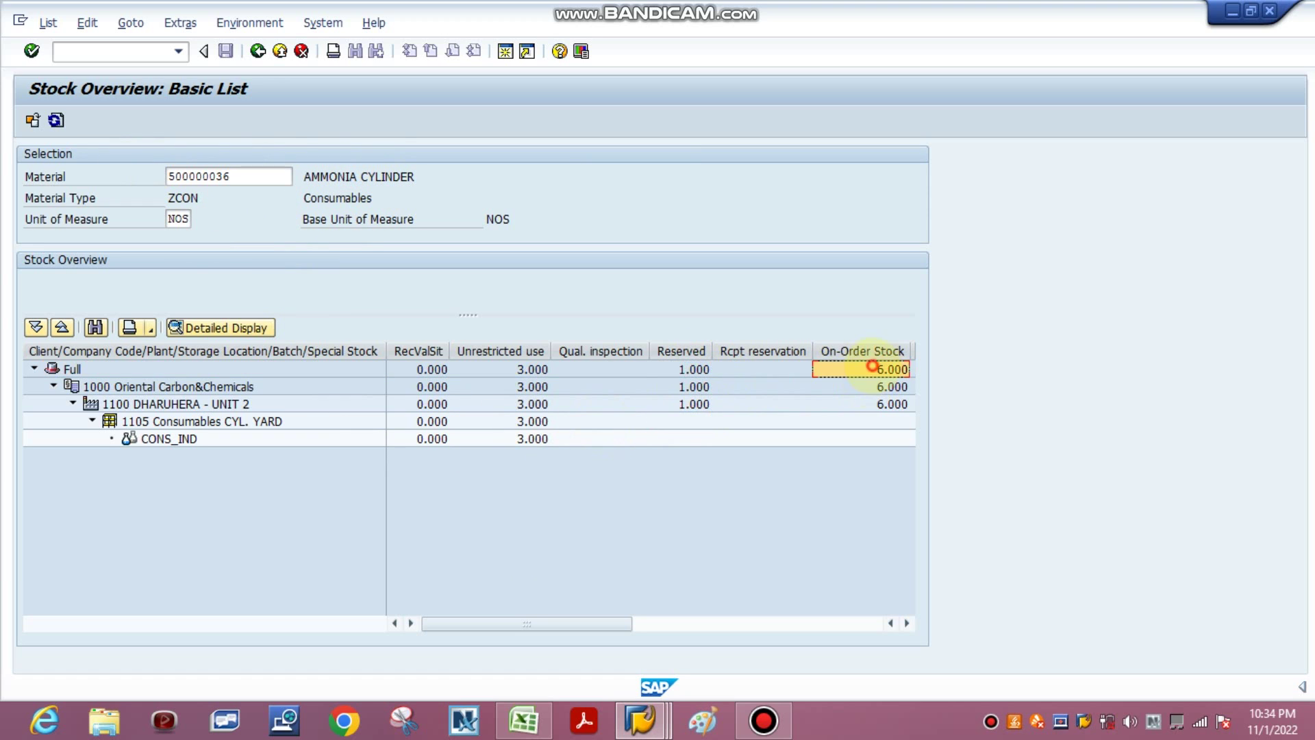
left_click(860, 386)
mouse_move(640, 719)
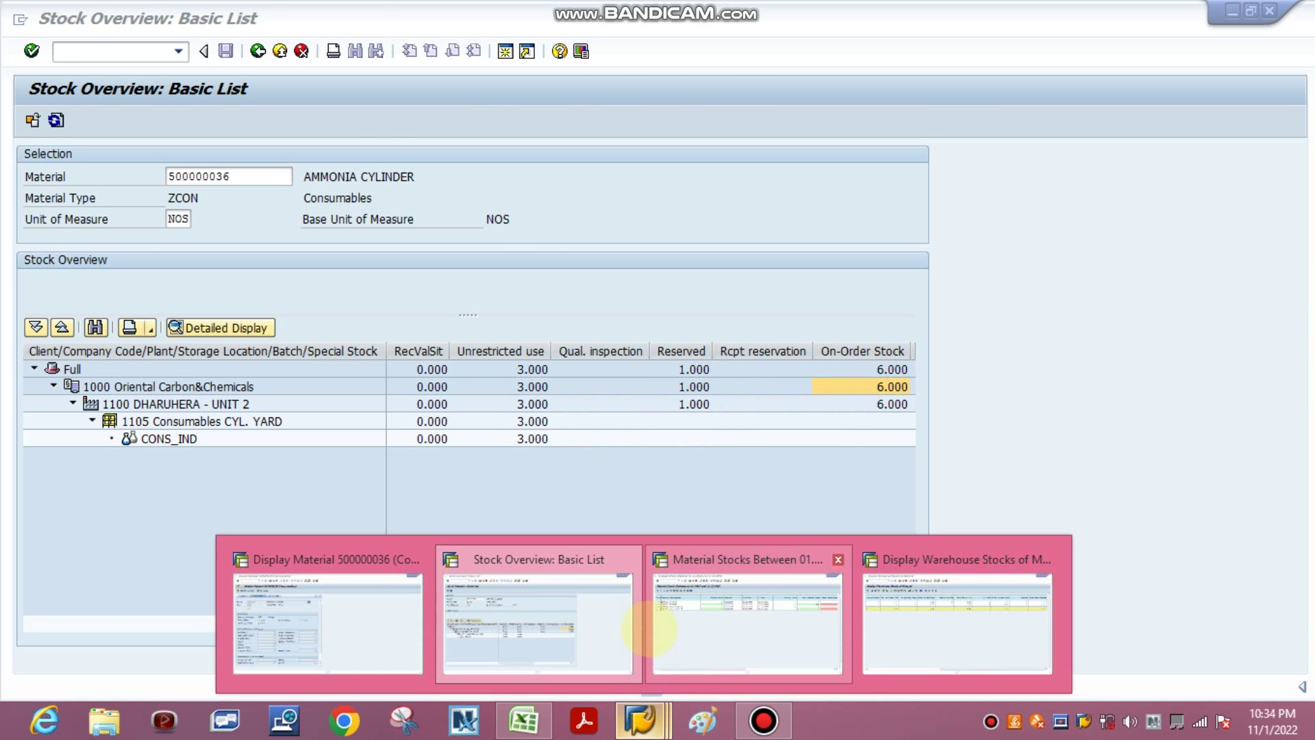
mouse_move(649, 627)
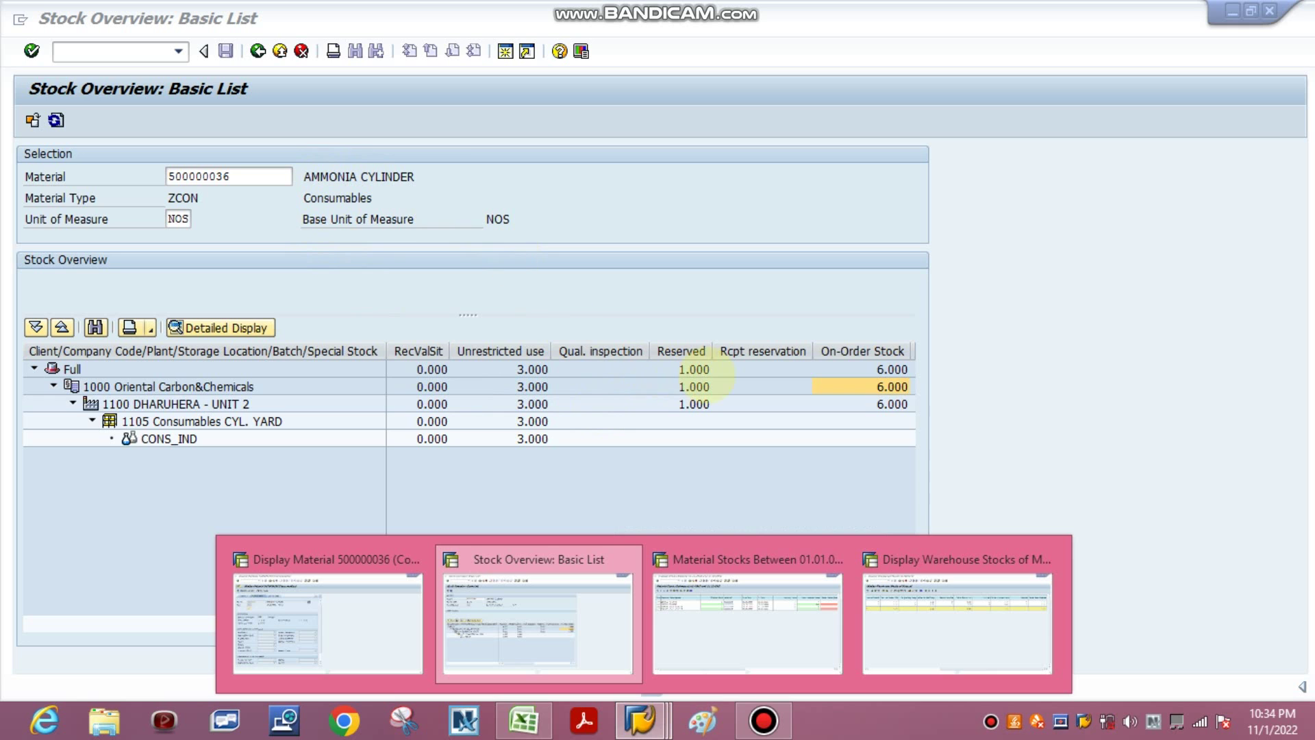
left_click(680, 351)
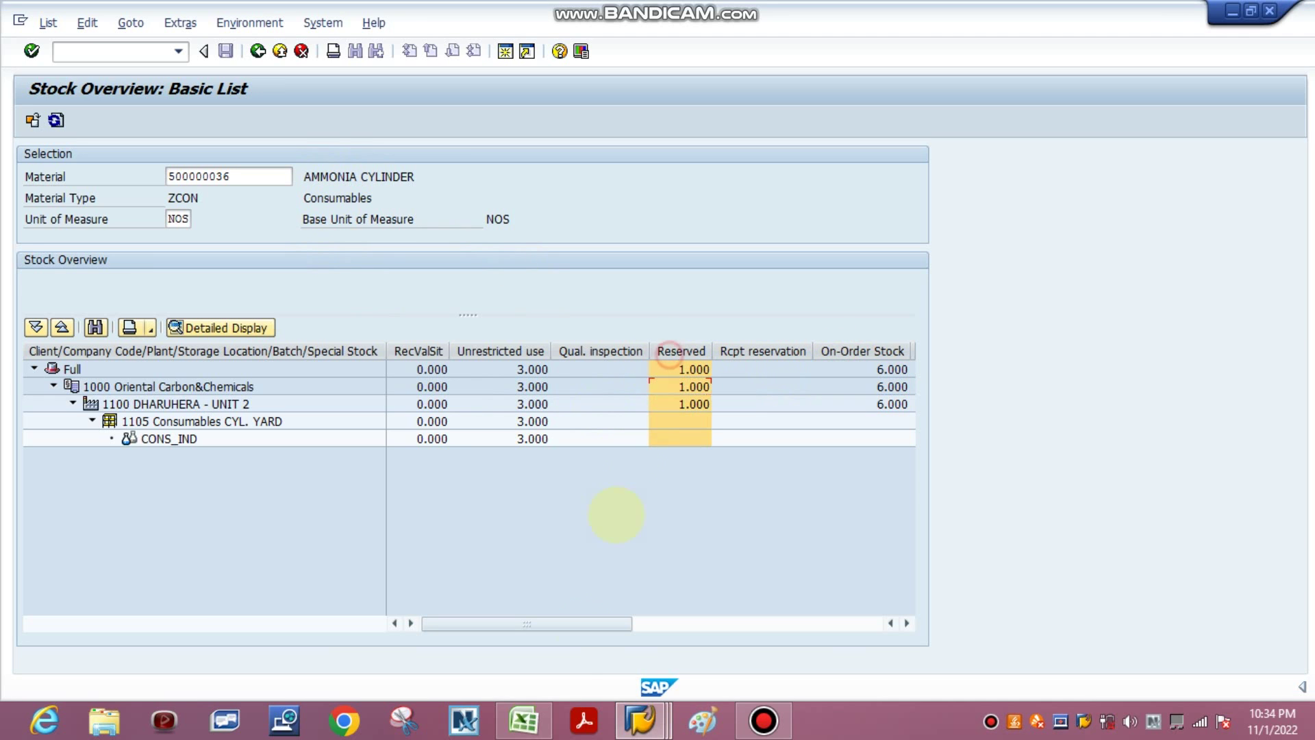
Examine the posting-date report's closing and opening stock, receipt and issue quantities and values, and the description and lab/engineering office columns
left_click(748, 603)
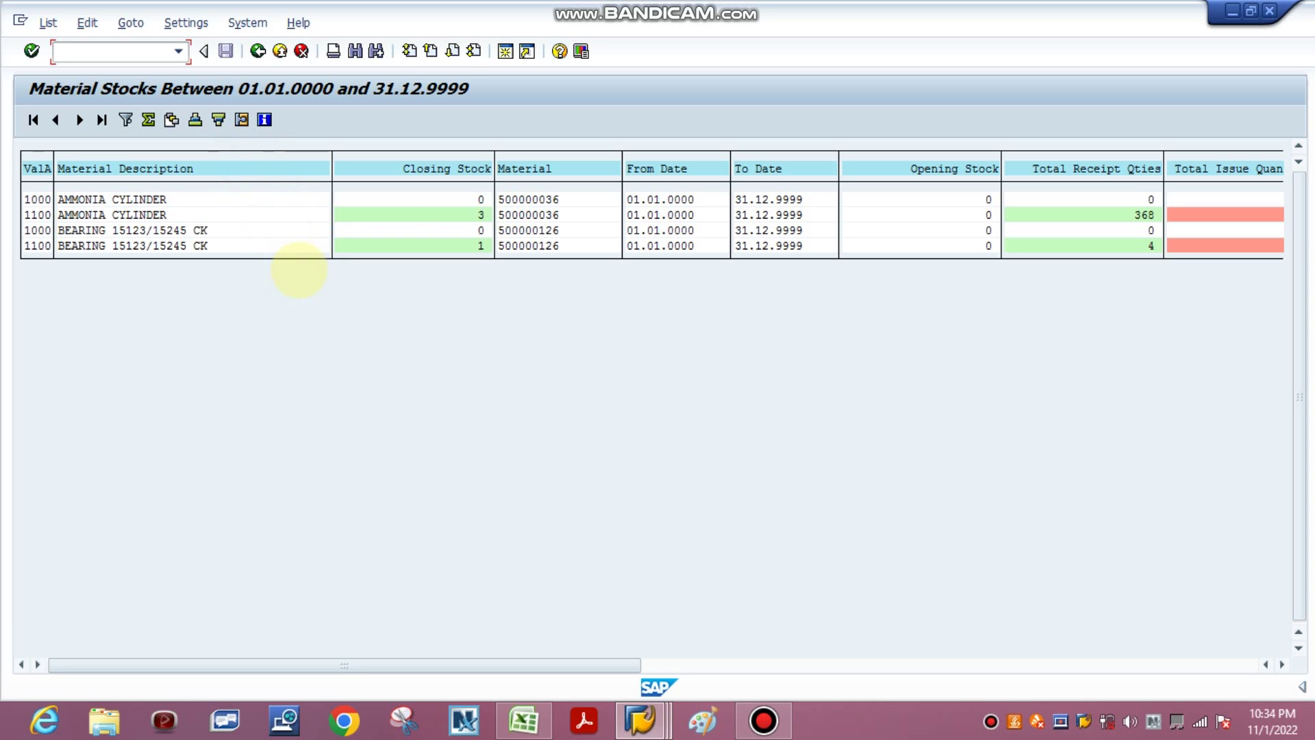
left_click(461, 169)
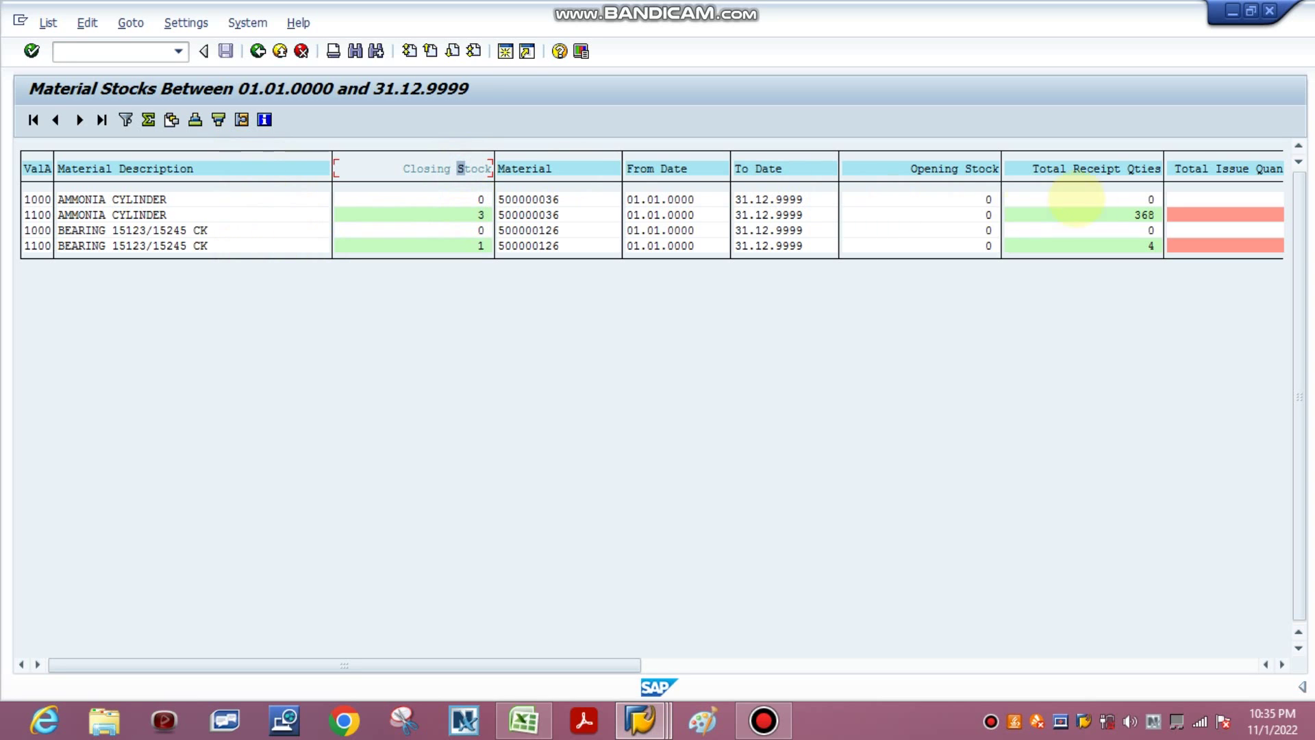
left_click(1093, 171)
left_click(925, 171)
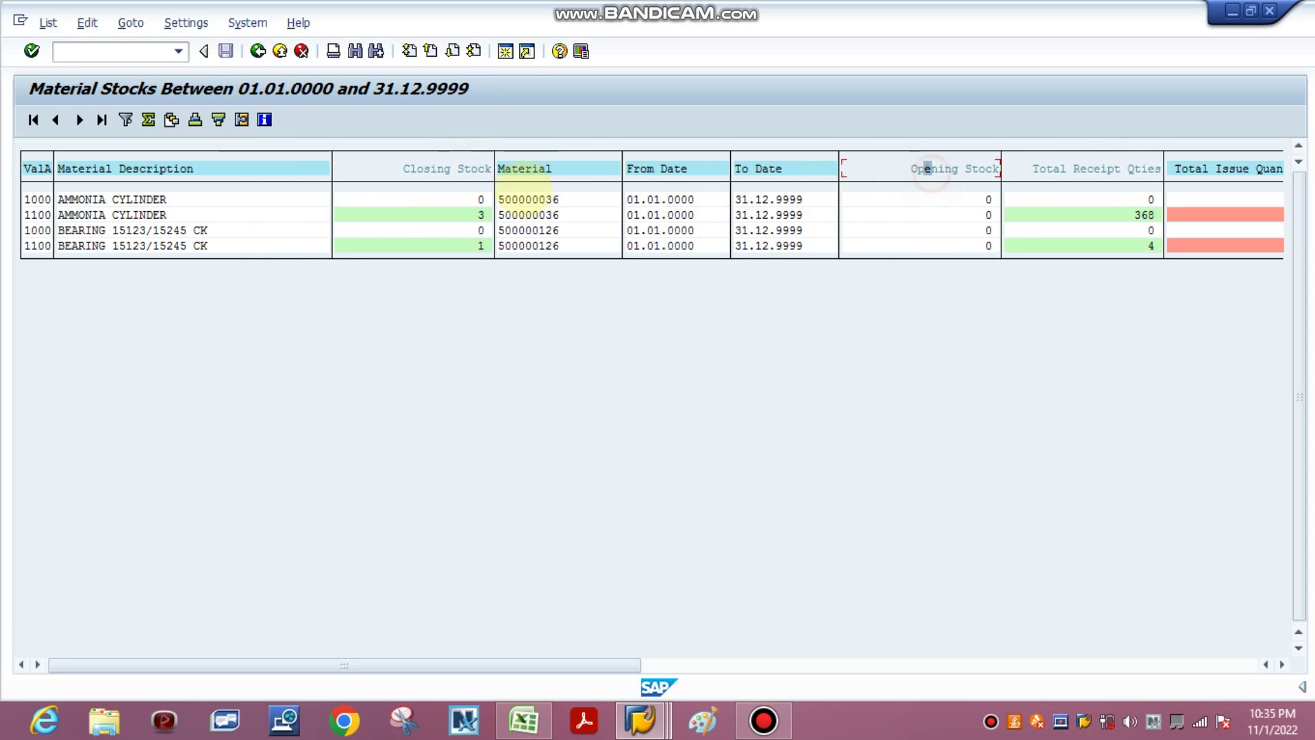
left_click_drag(587, 660, 993, 662)
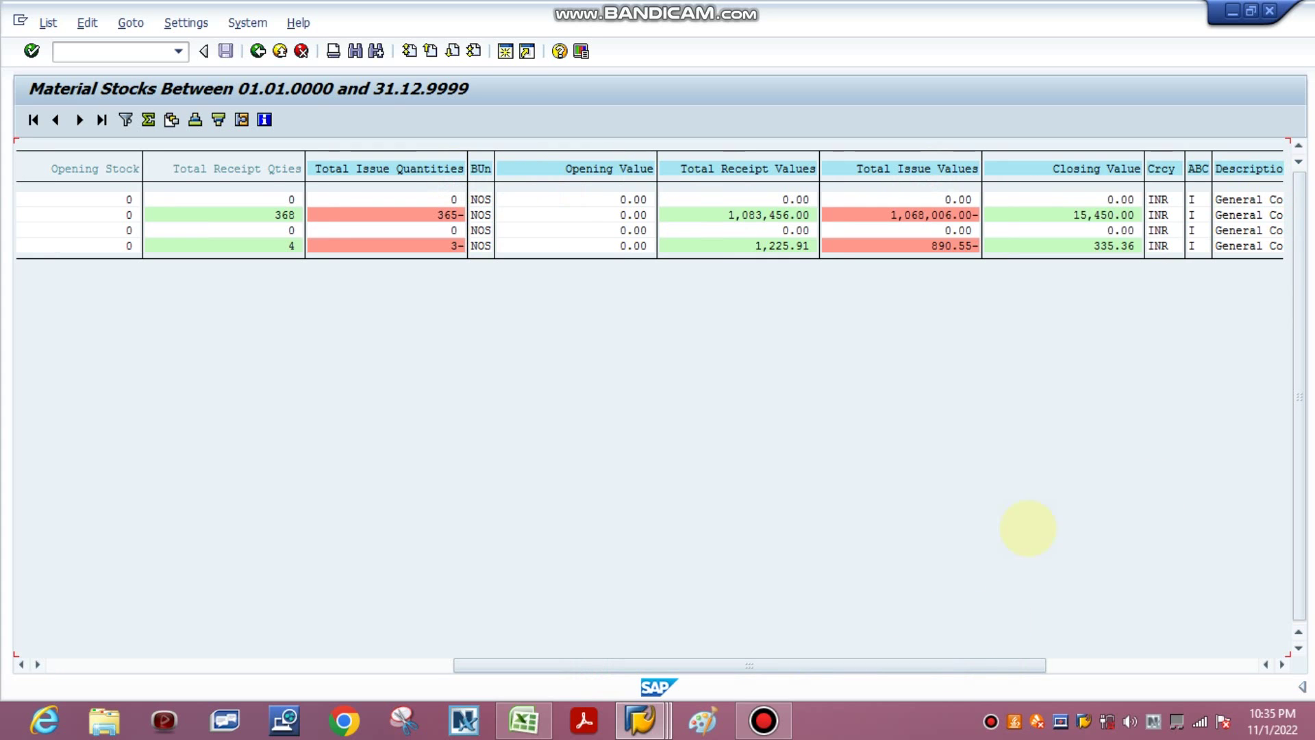
left_click_drag(883, 663, 1212, 668)
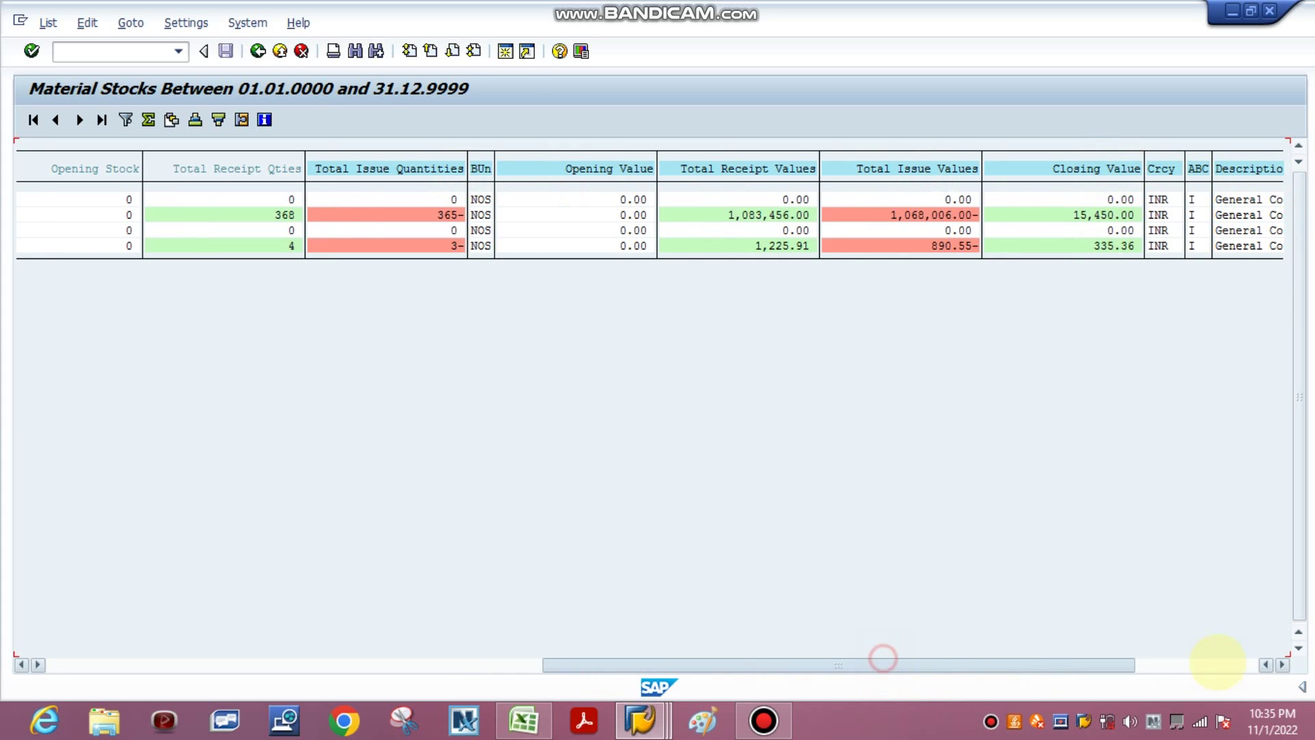
left_click(1025, 215)
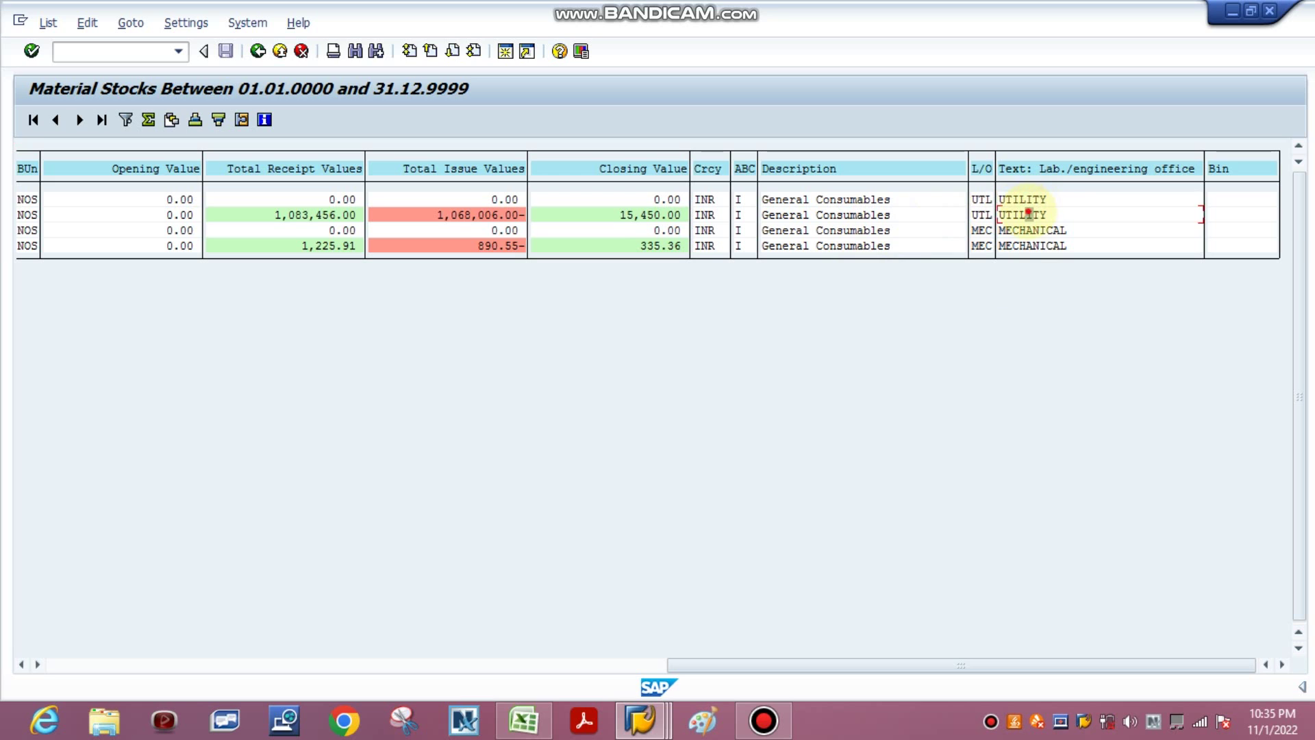
left_click(1029, 244)
left_click(878, 246)
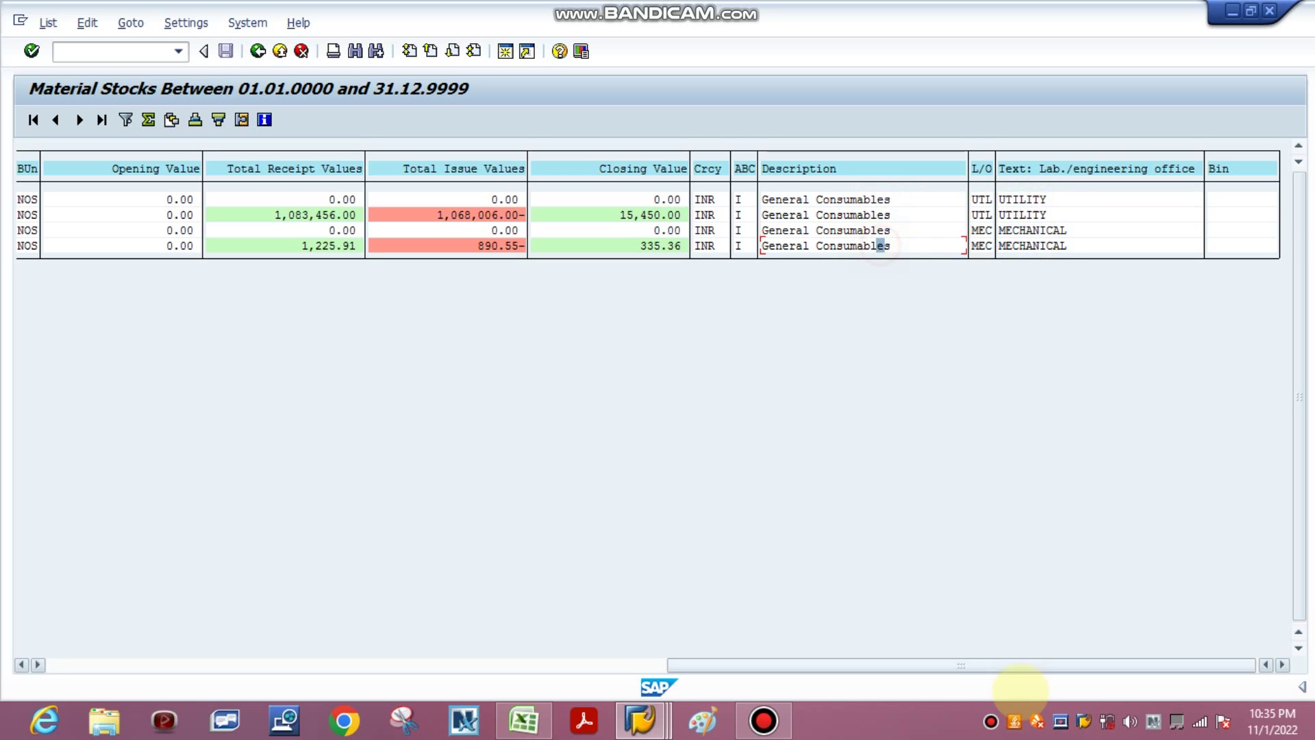
left_click_drag(698, 666, 24, 643)
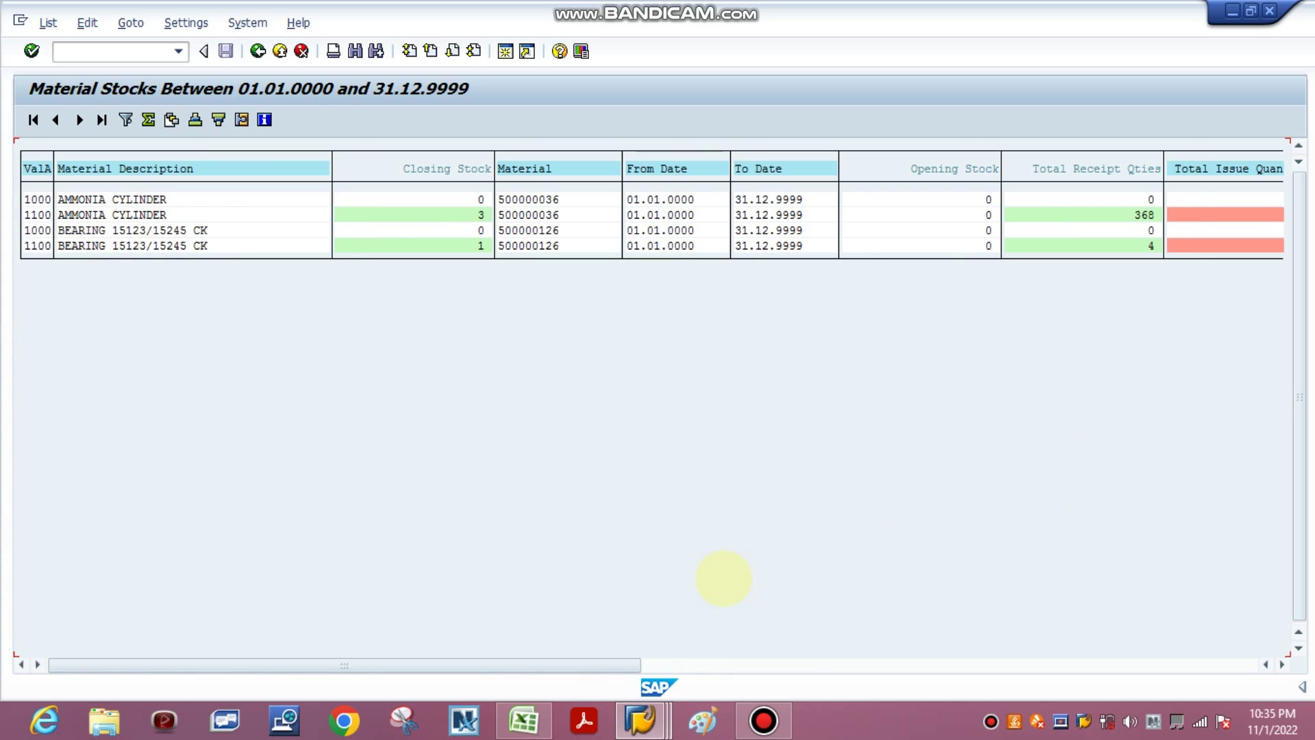
Compare the posting-date report's quantity and value columns with the unrestricted, transit, quality inspection, blocked and returns columns in the Display Warehouse Stocks session
left_click_drag(461, 669, 1198, 668)
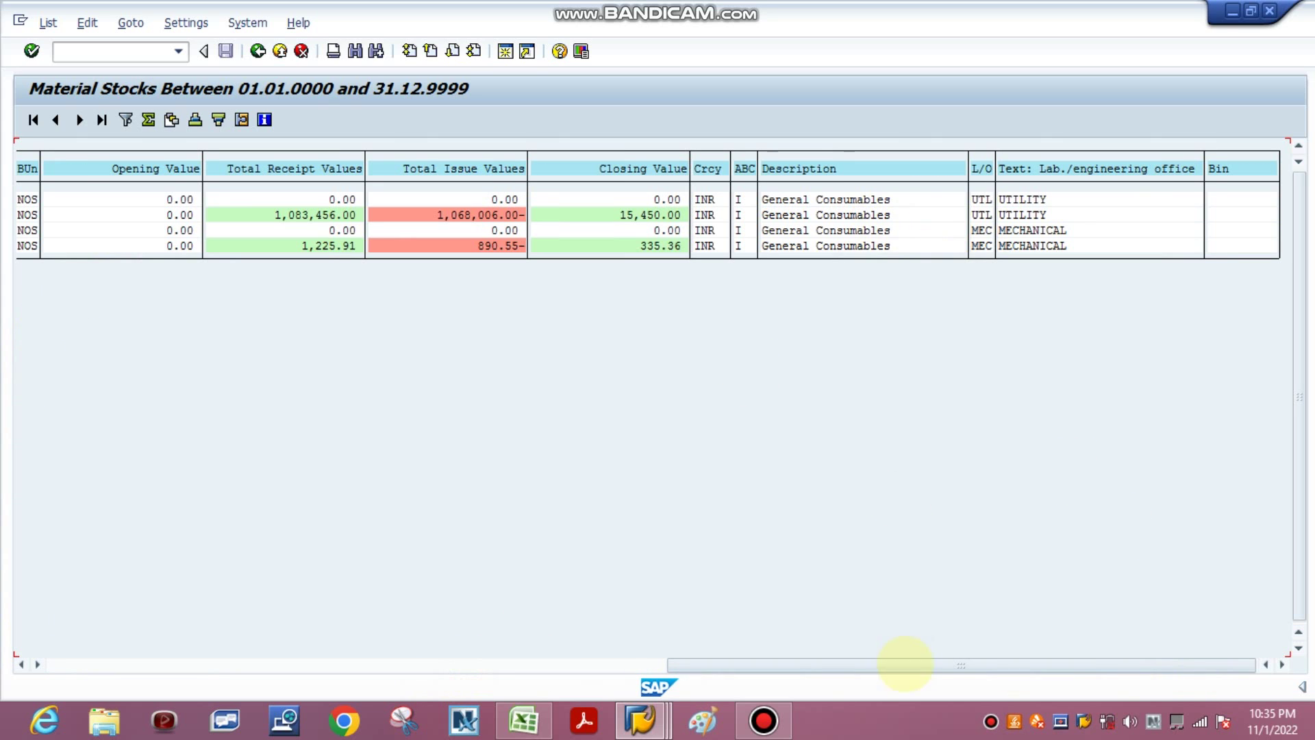
left_click_drag(906, 663, 29, 651)
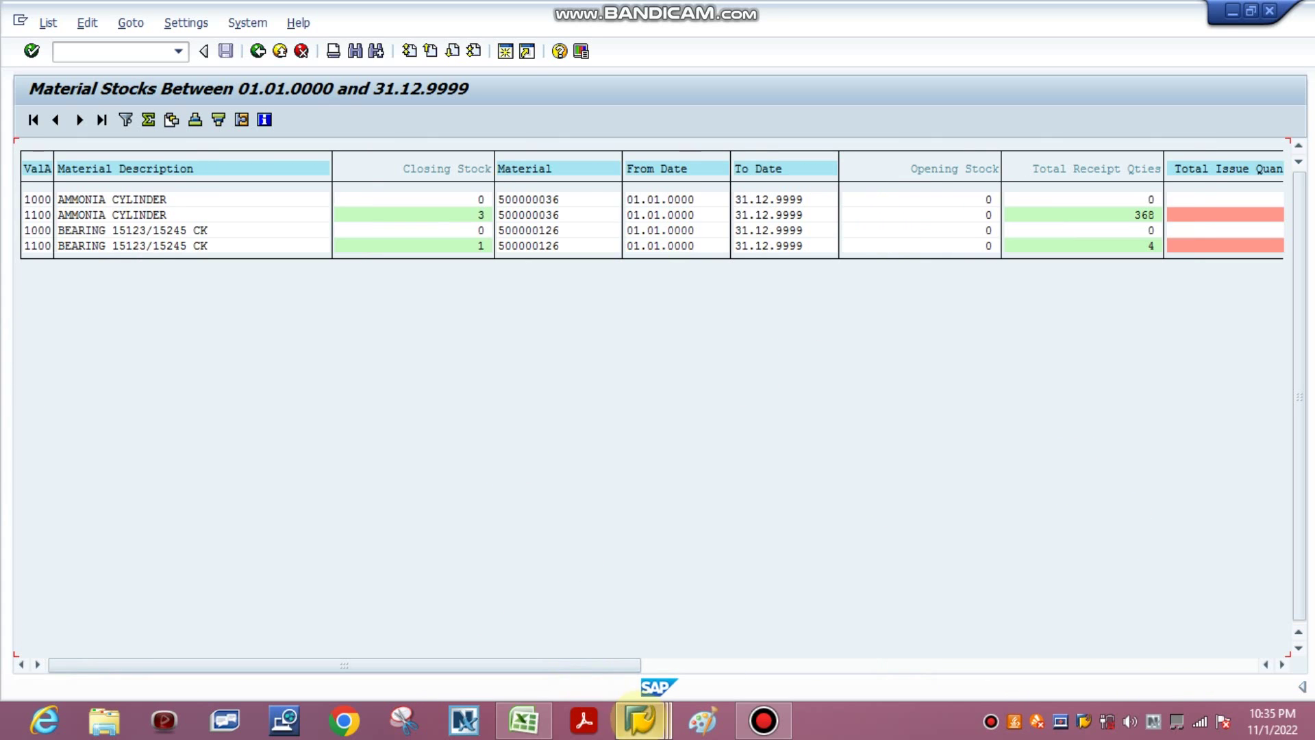
left_click(639, 719)
left_click(949, 576)
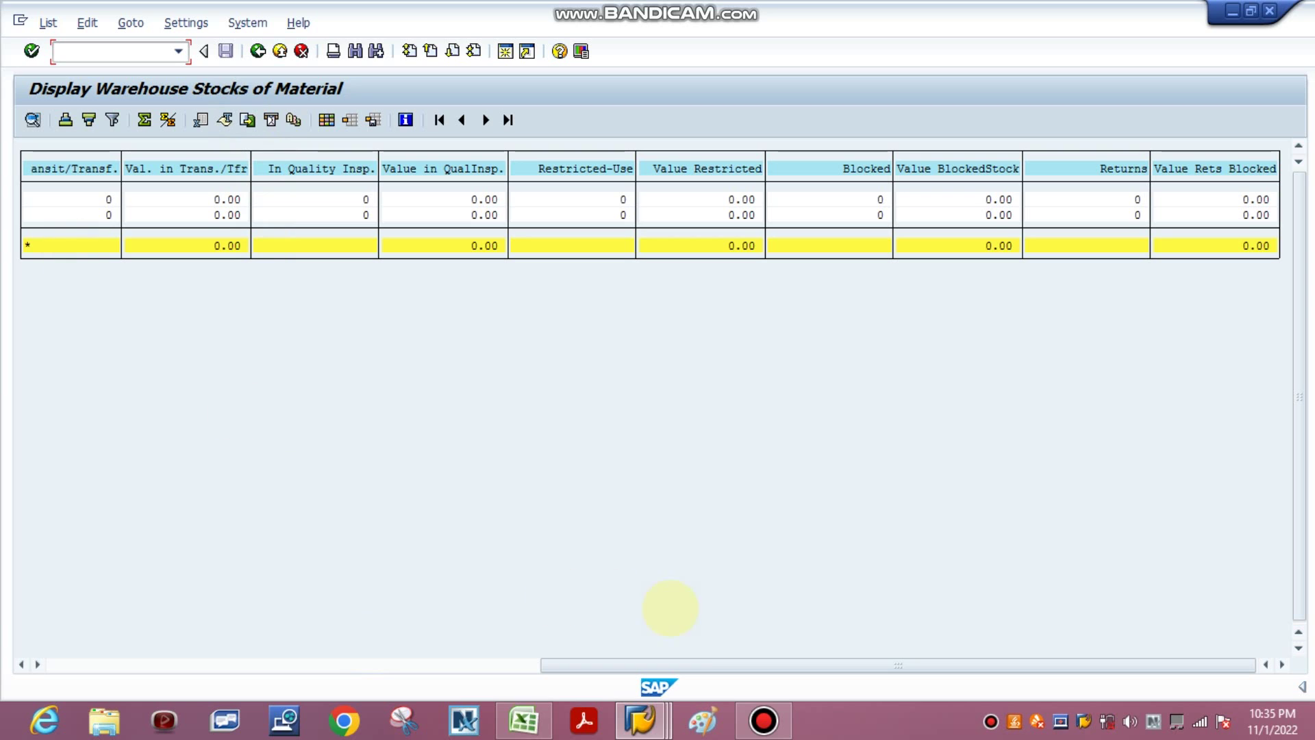
left_click(683, 661)
left_click_drag(683, 661, 65, 605)
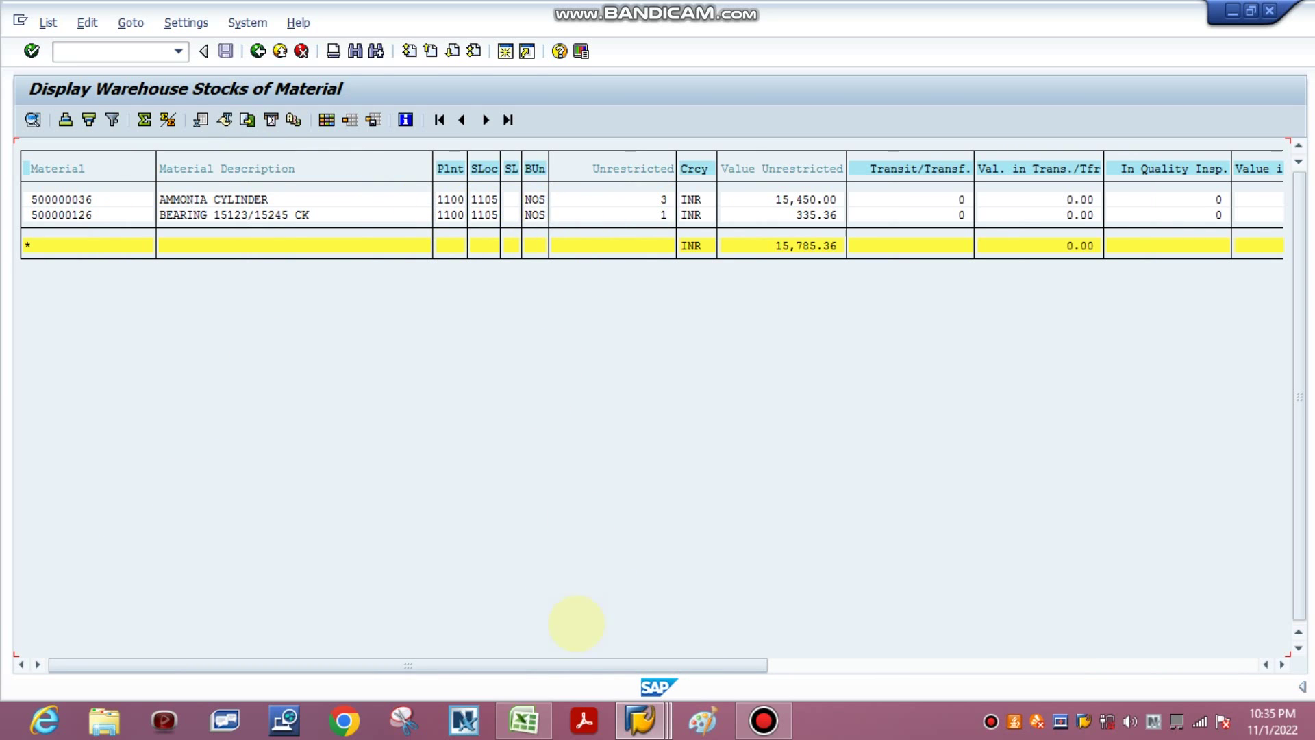
left_click_drag(565, 665, 997, 665)
left_click(841, 670)
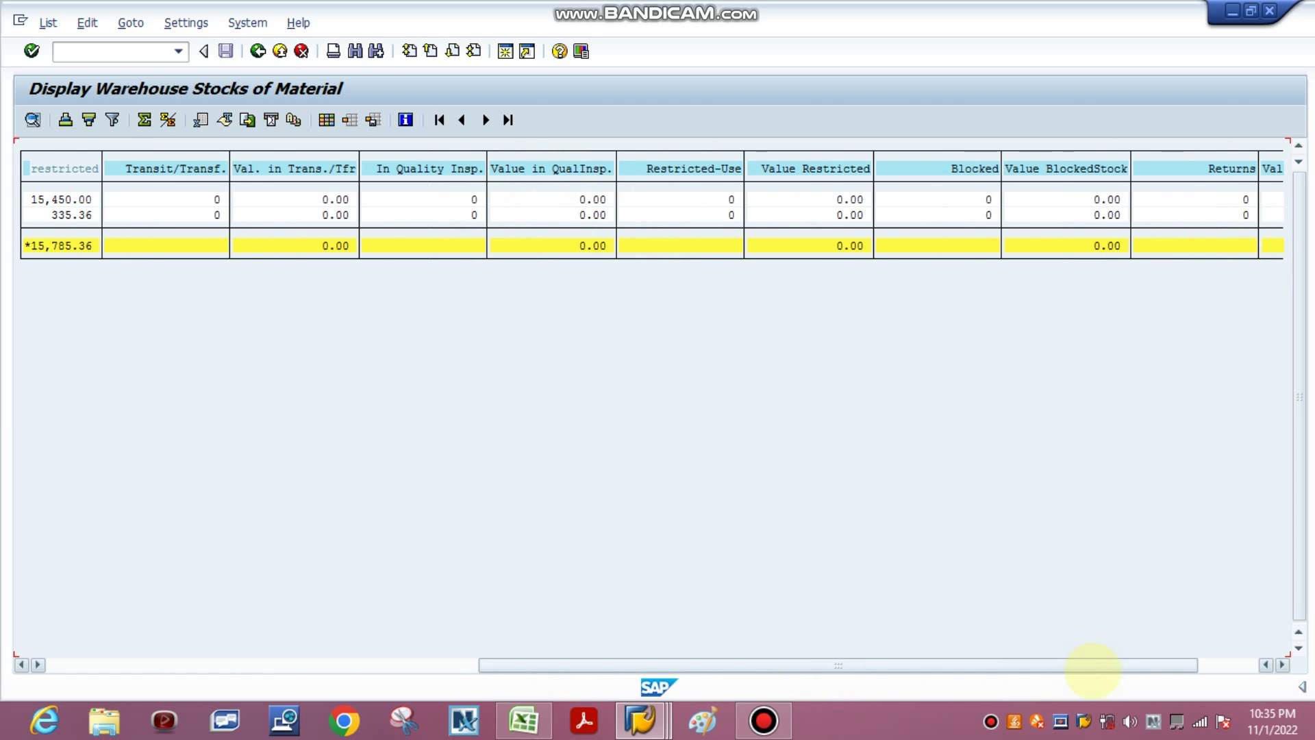
left_click_drag(1085, 664, 678, 664)
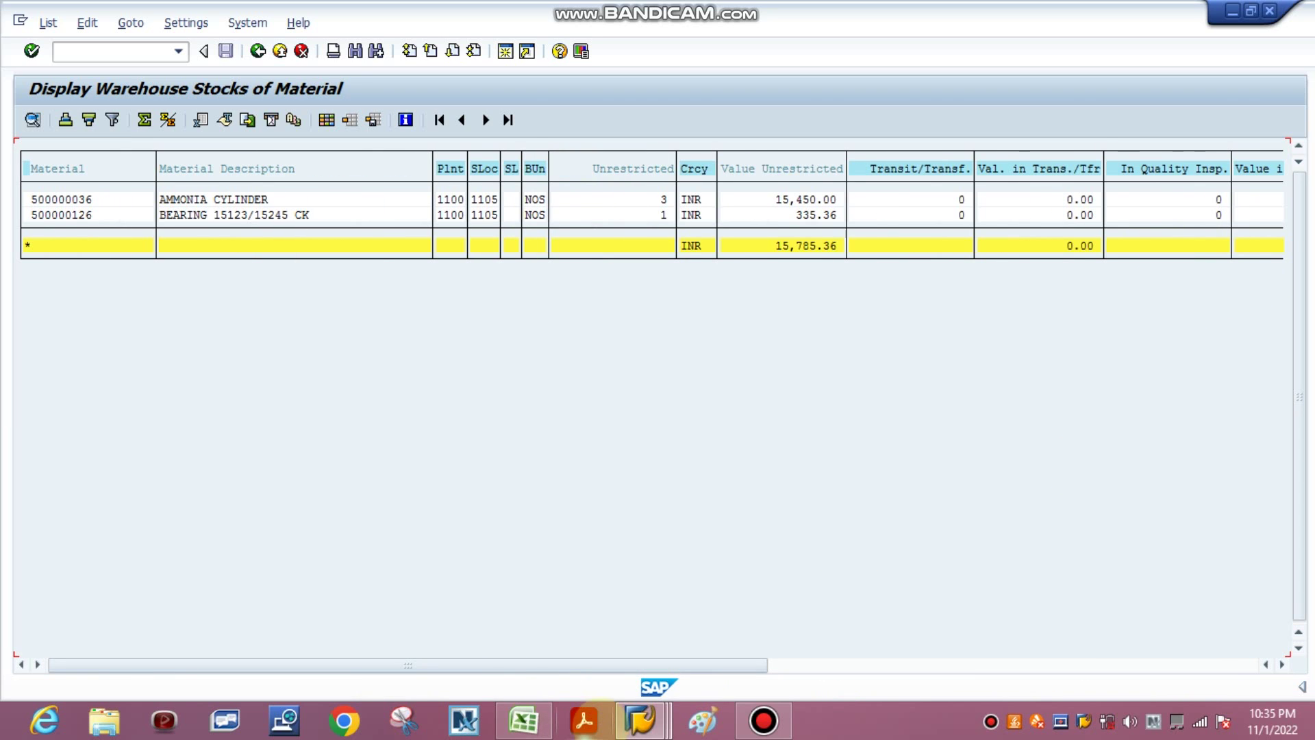
Revisit the posting-date report session, and switch to the Display Material session to review the plant stock of material 500000036
mouse_move(640, 719)
left_click(777, 566)
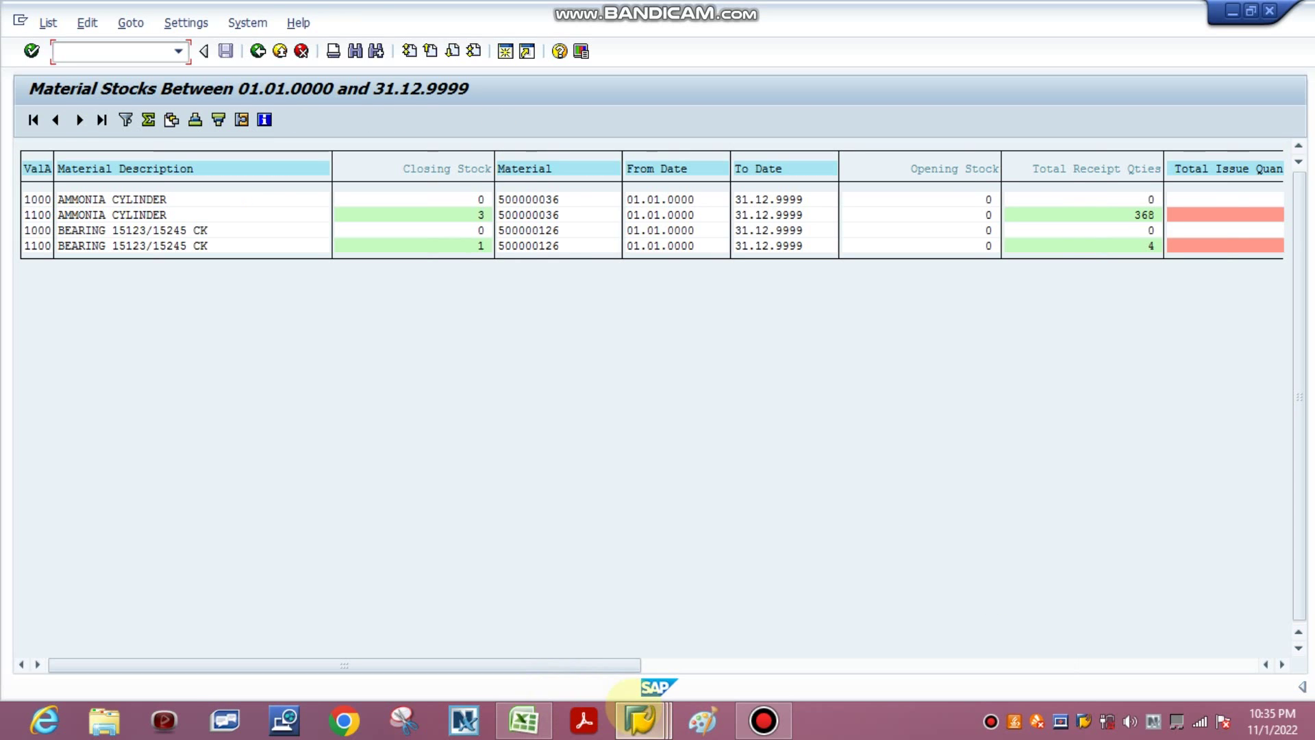
left_click(534, 623)
left_click(338, 589)
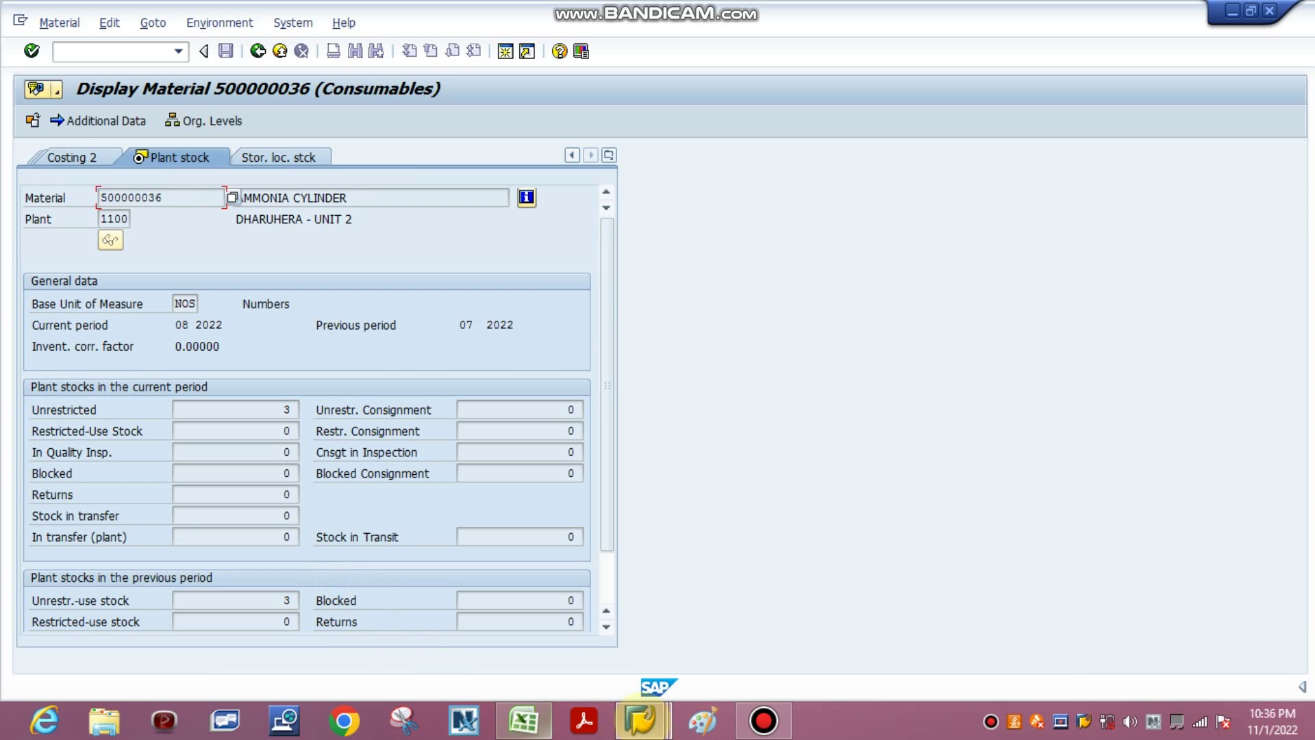
Return to the posting-date report session and review its receipt, issue and closing values and its closing stock for both materials
mouse_move(640, 719)
left_click(725, 629)
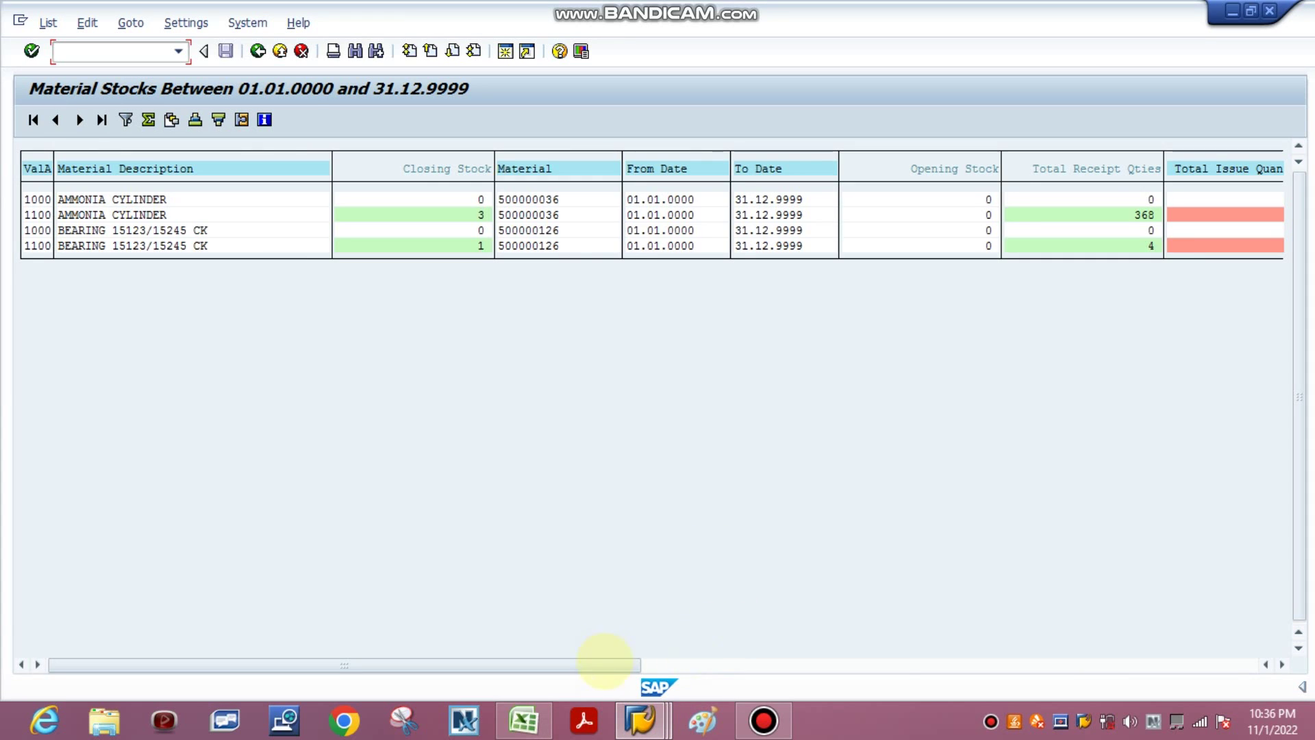
left_click(1086, 666)
left_click(934, 664)
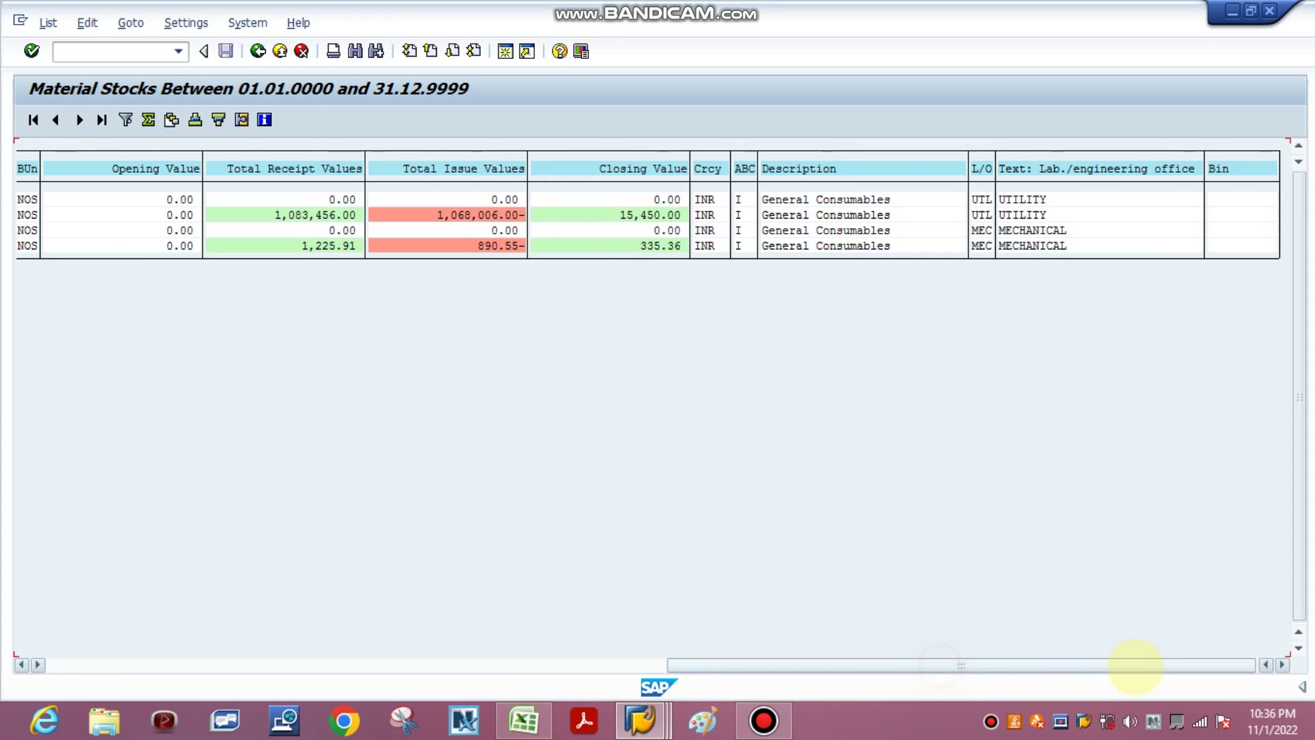
left_click_drag(1135, 665, 561, 668)
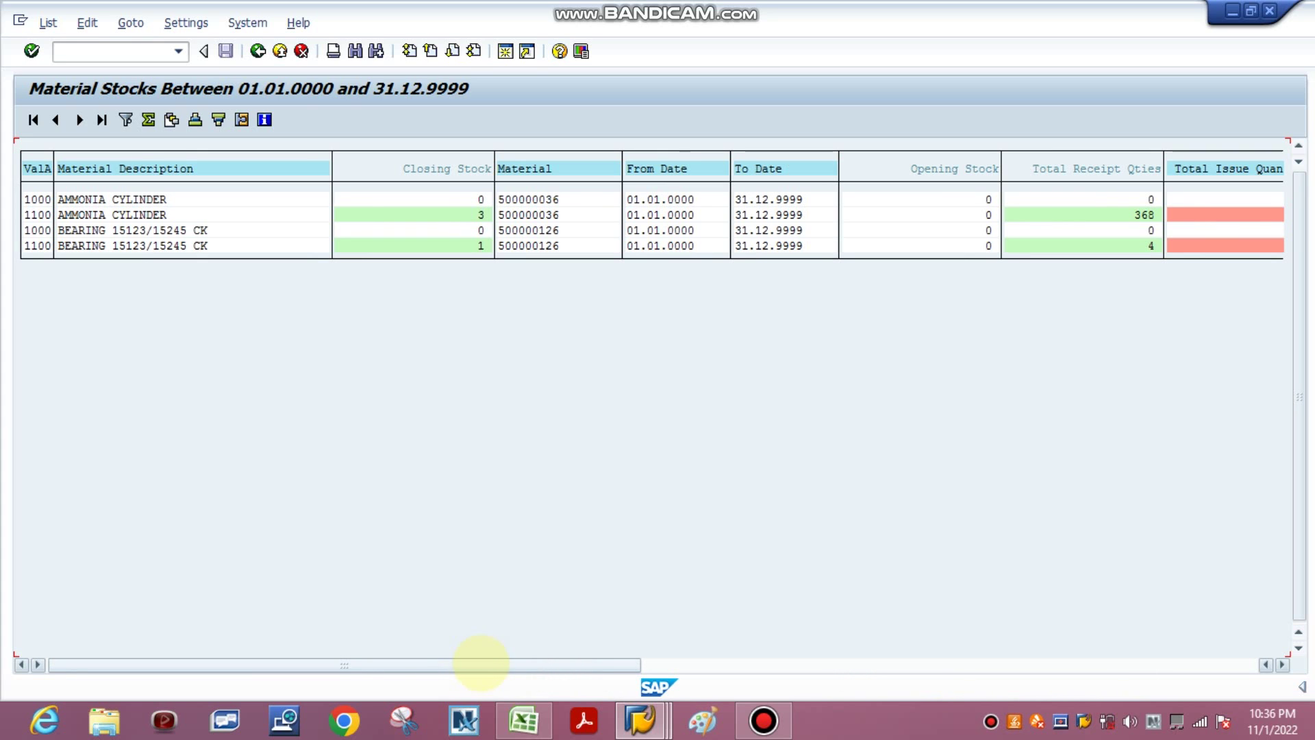
left_click_drag(480, 662, 363, 663)
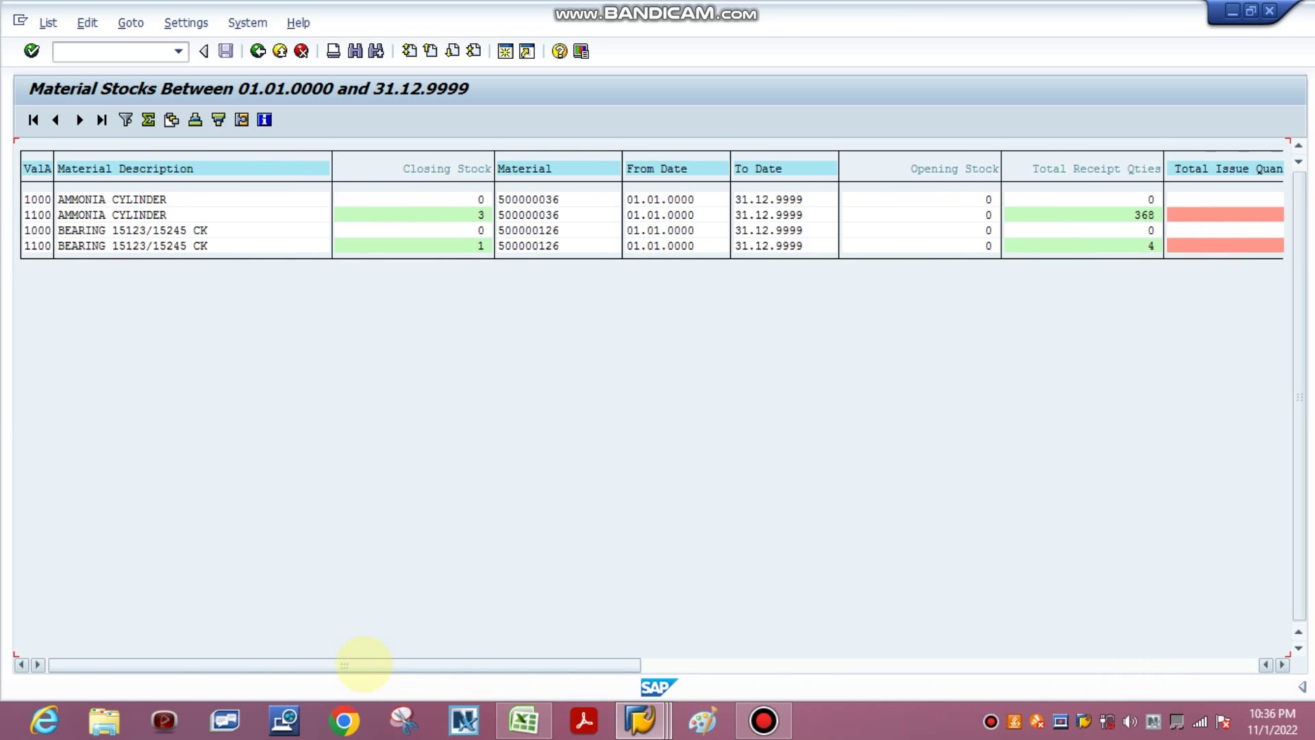